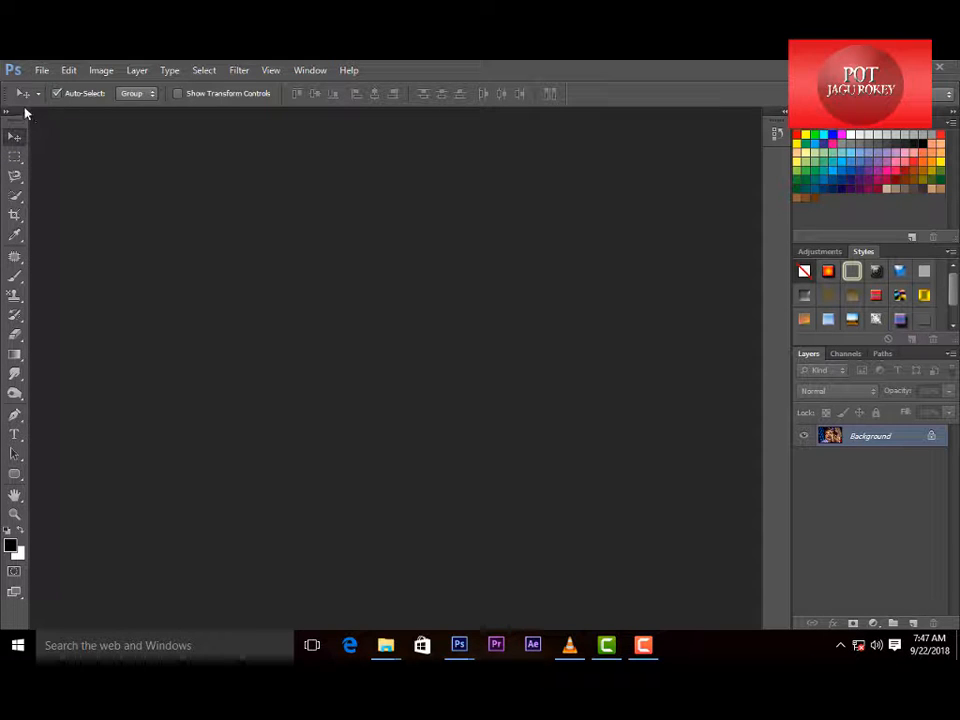
click(41, 72)
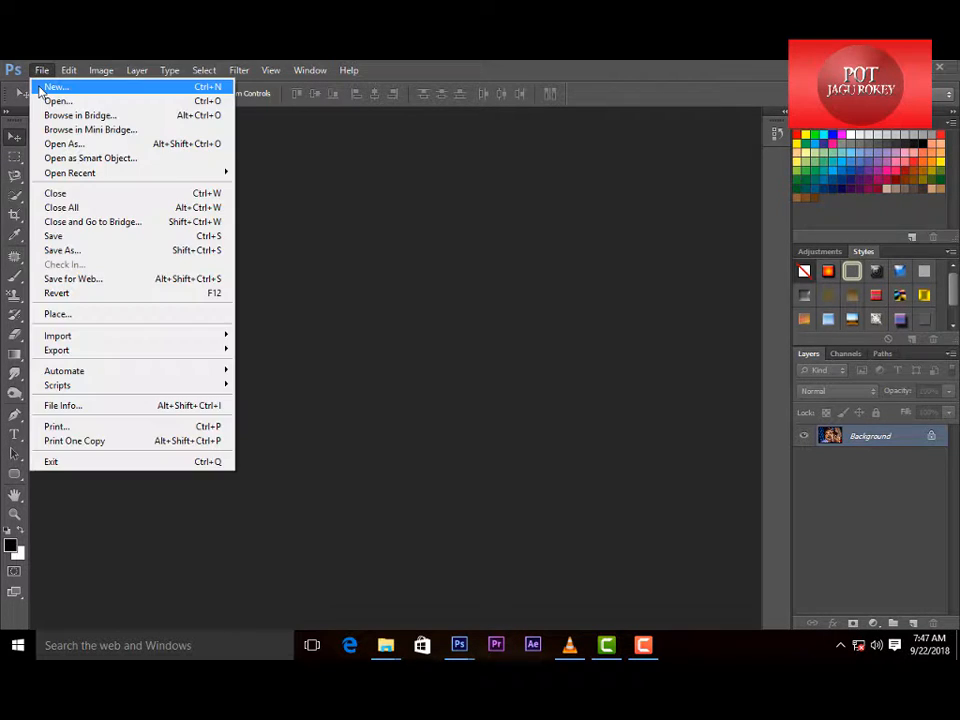
click(41, 88)
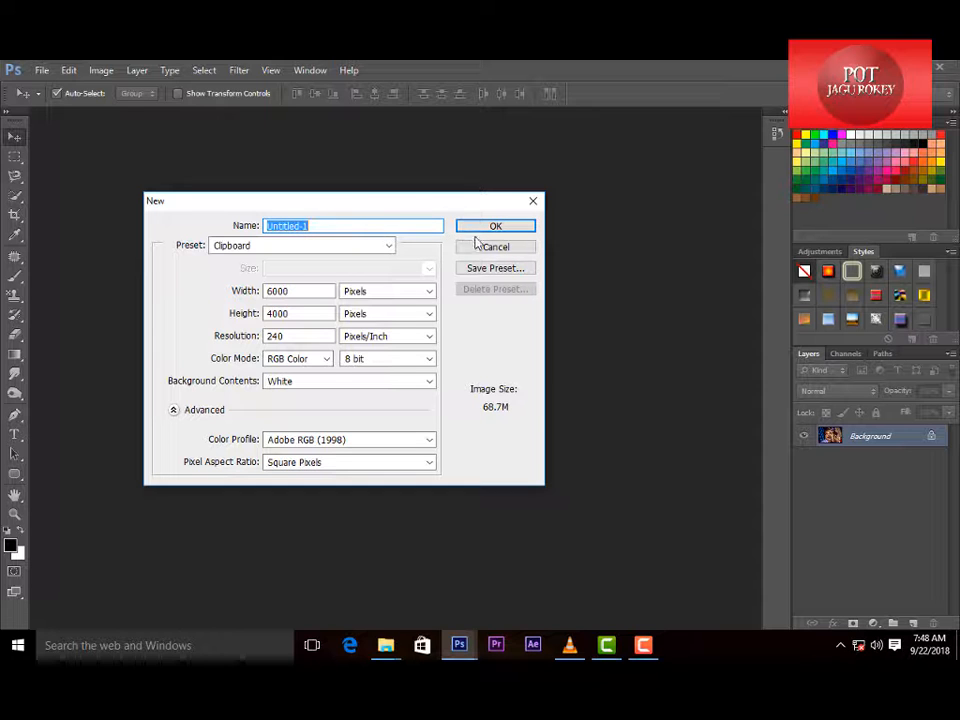
click(490, 246)
click(42, 70)
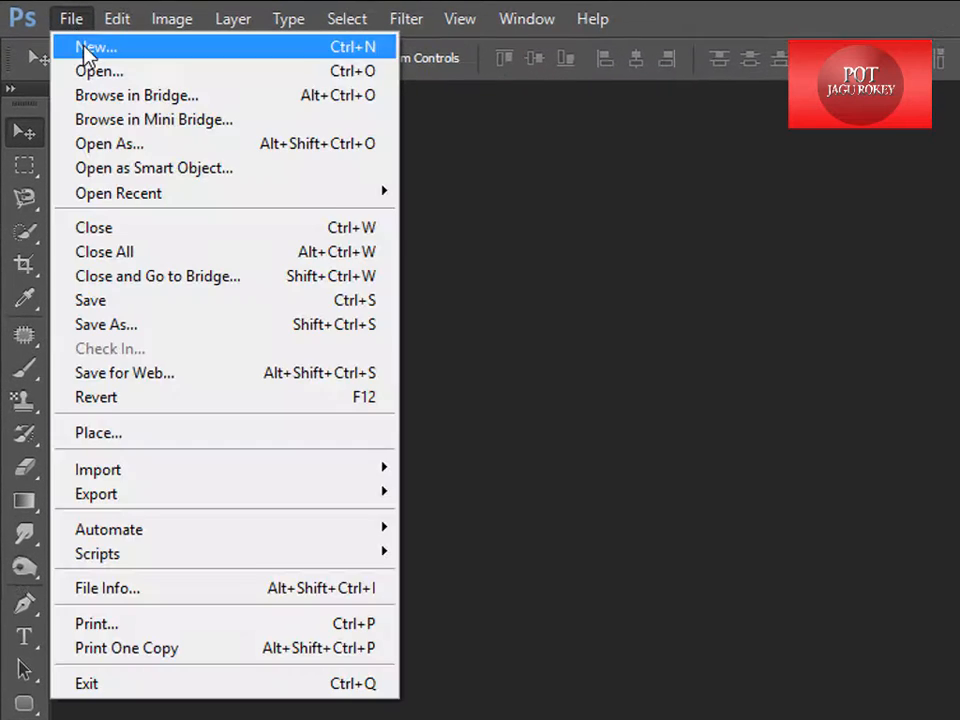
click(85, 48)
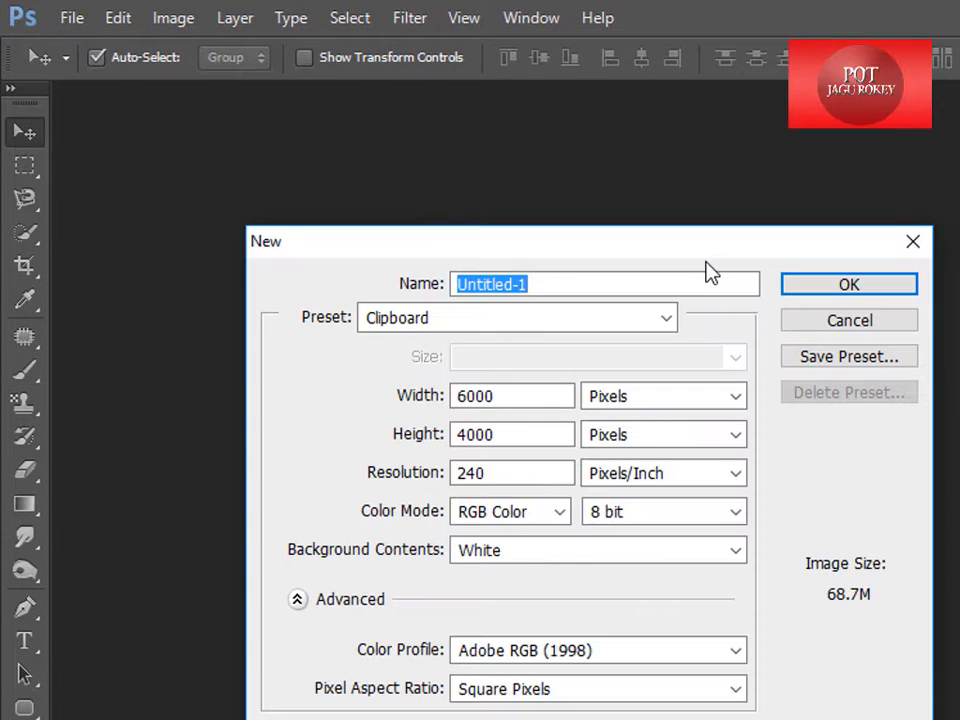
click(810, 326)
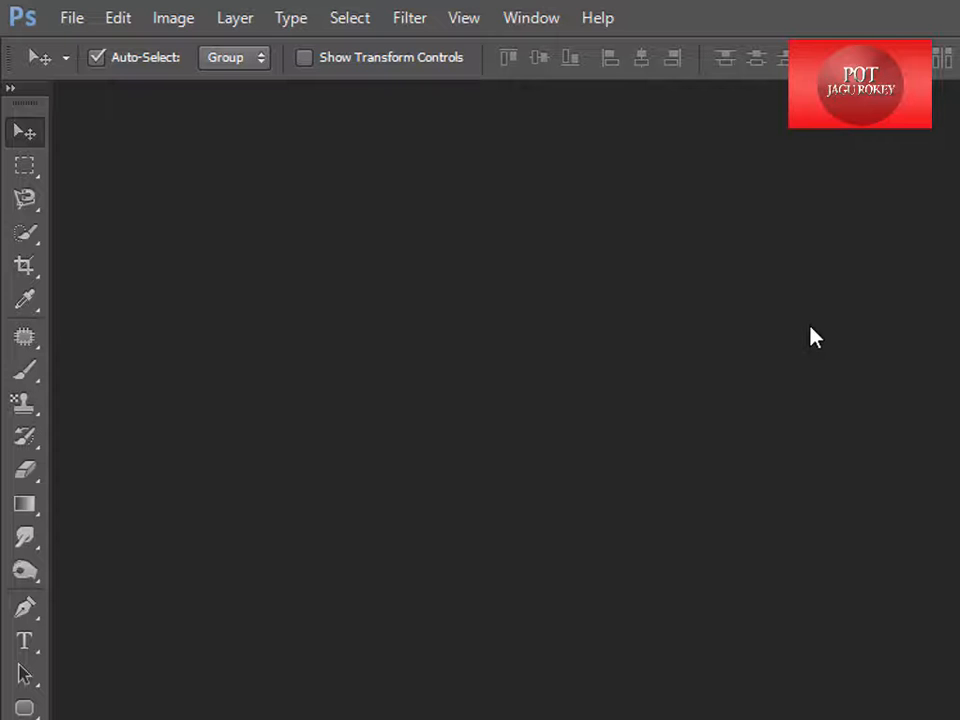
- Start a new document, enter the creator's name as its name, and choose the Photo preset
key(ctrl+n)
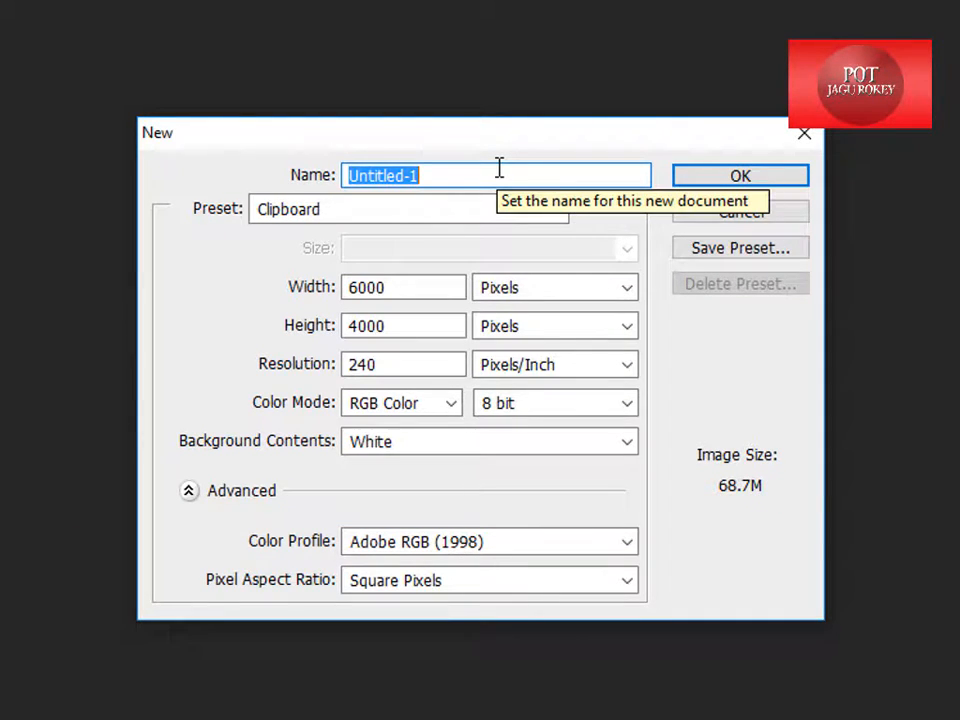
text(JAGU ROKEY)
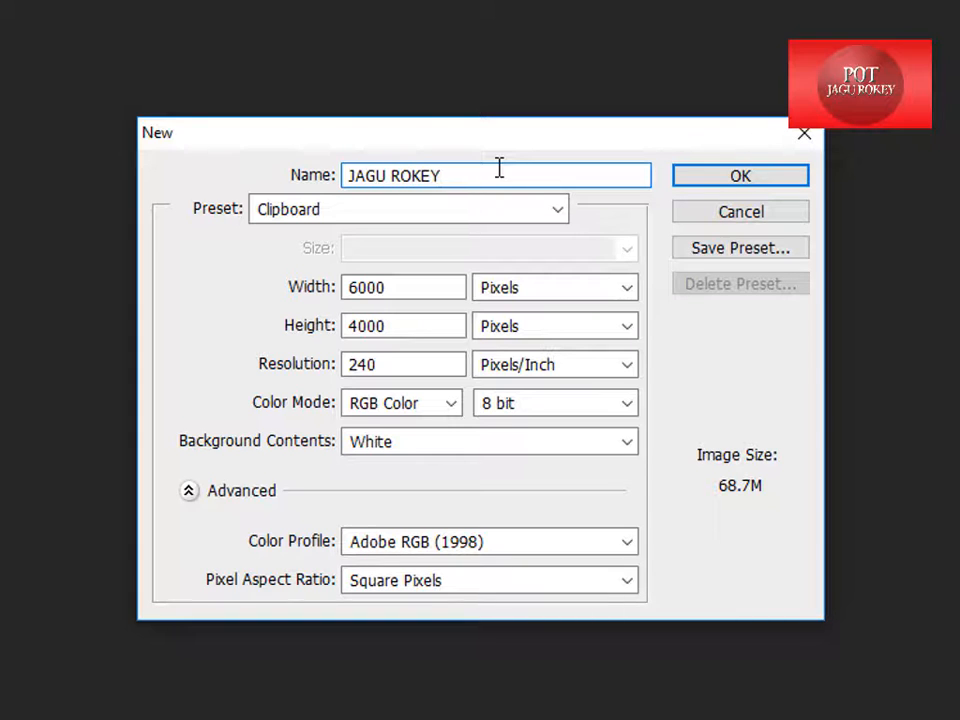
click(404, 209)
click(301, 335)
click(404, 248)
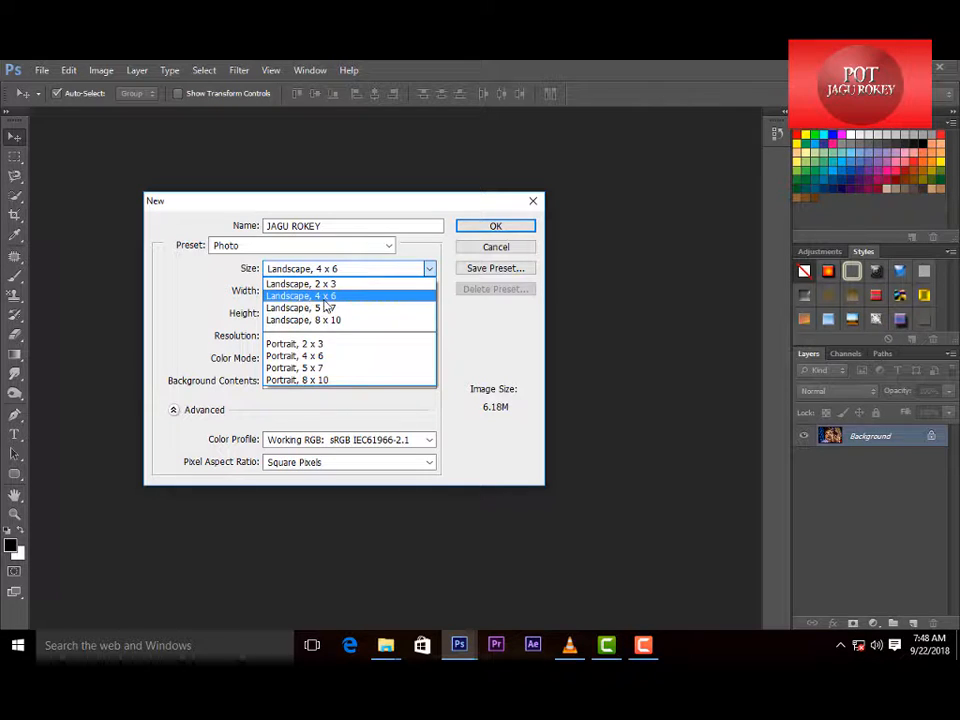
- Switch the new document to the International Paper preset and look through its paper sizes, keeping A4
click(276, 246)
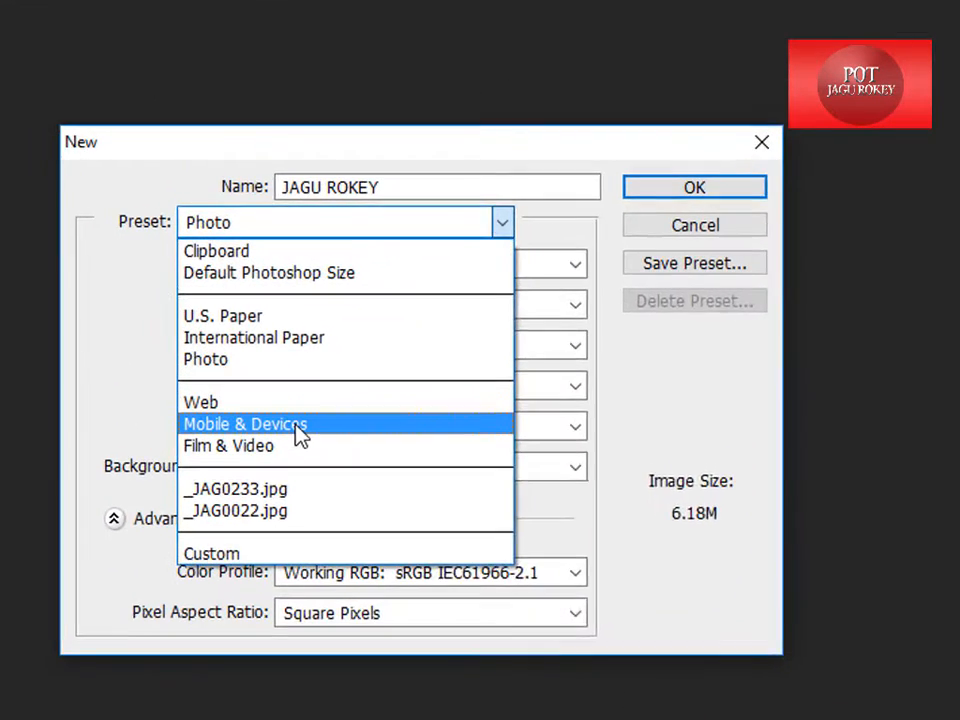
click(272, 345)
click(390, 268)
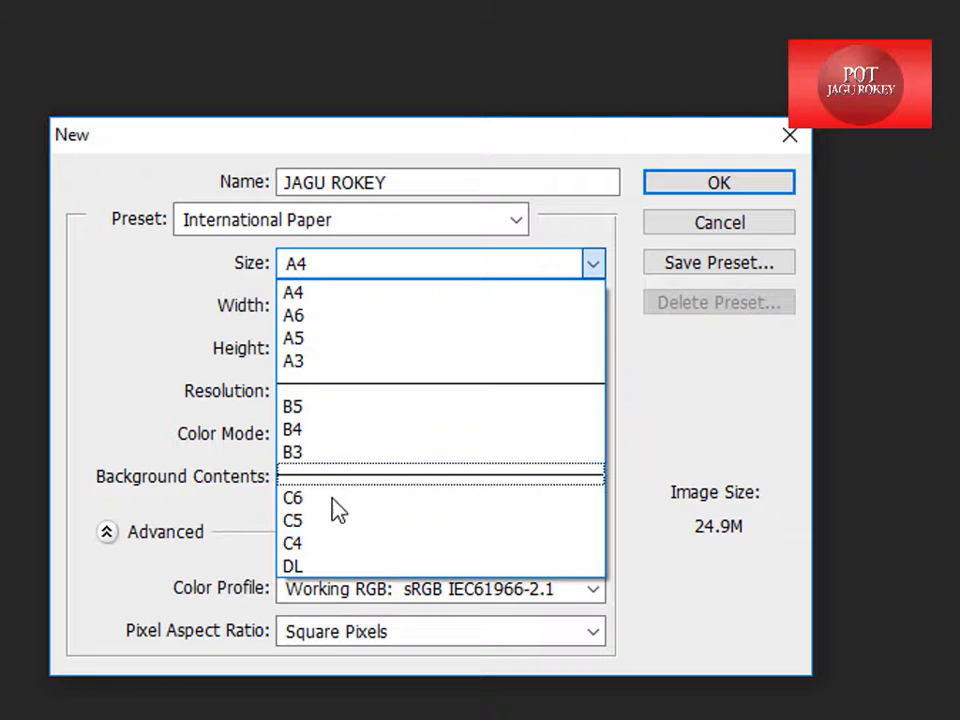
click(366, 268)
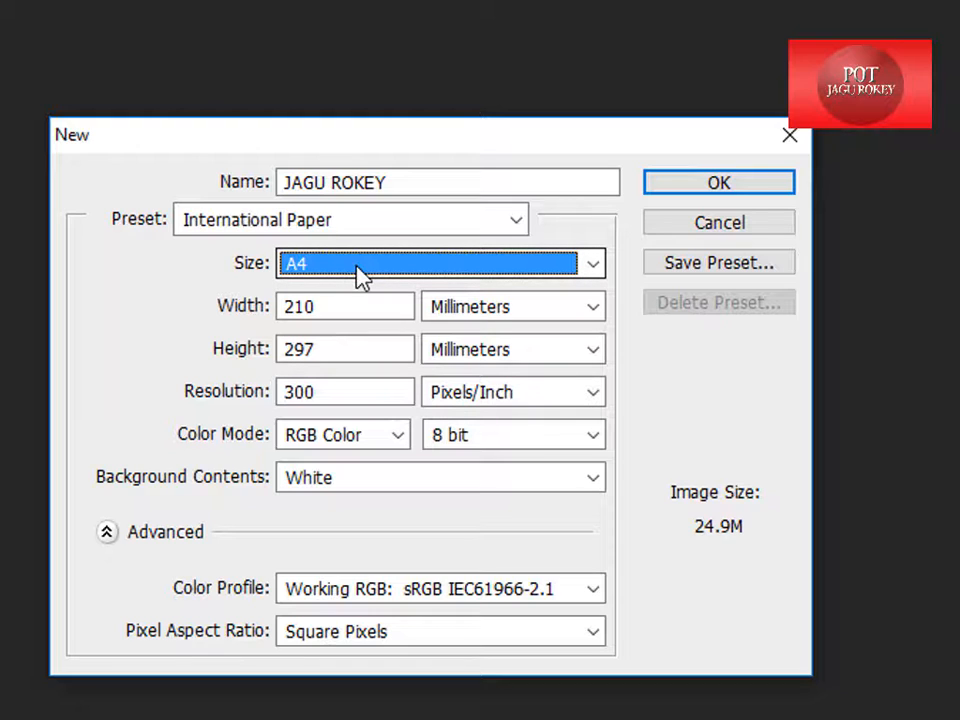
click(360, 274)
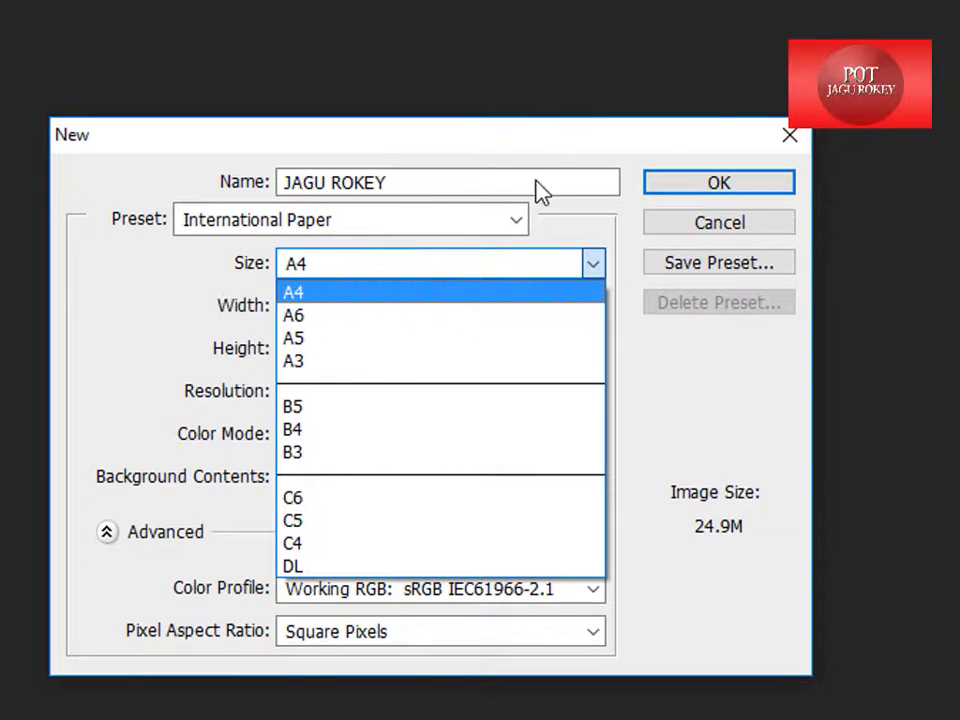
click(551, 138)
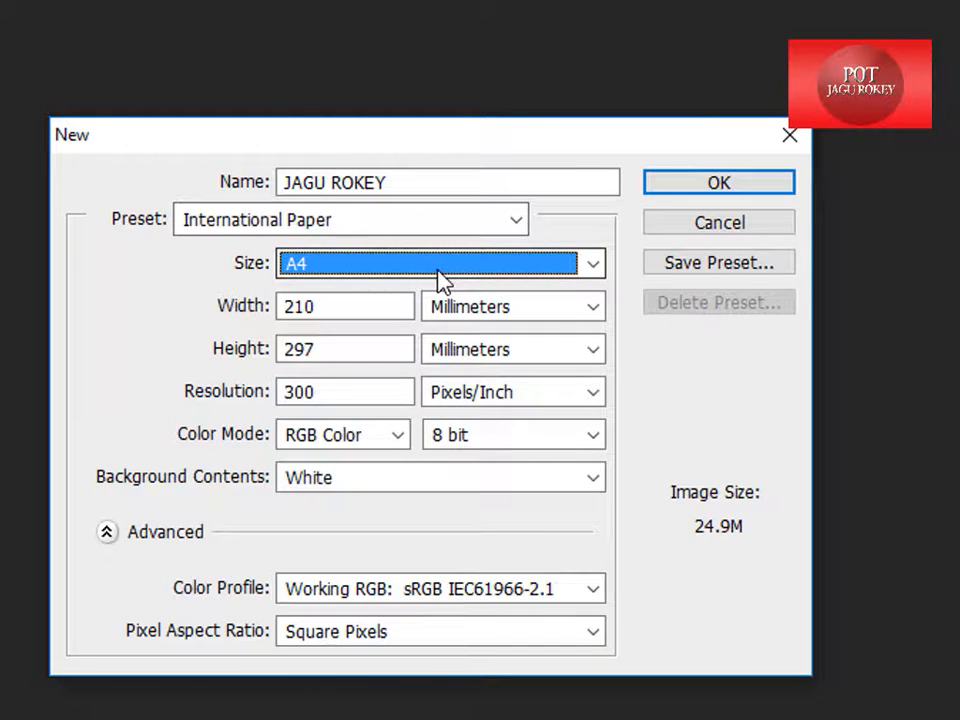
- Try the Mobile & Devices preset and the Web preset for the new document
click(381, 221)
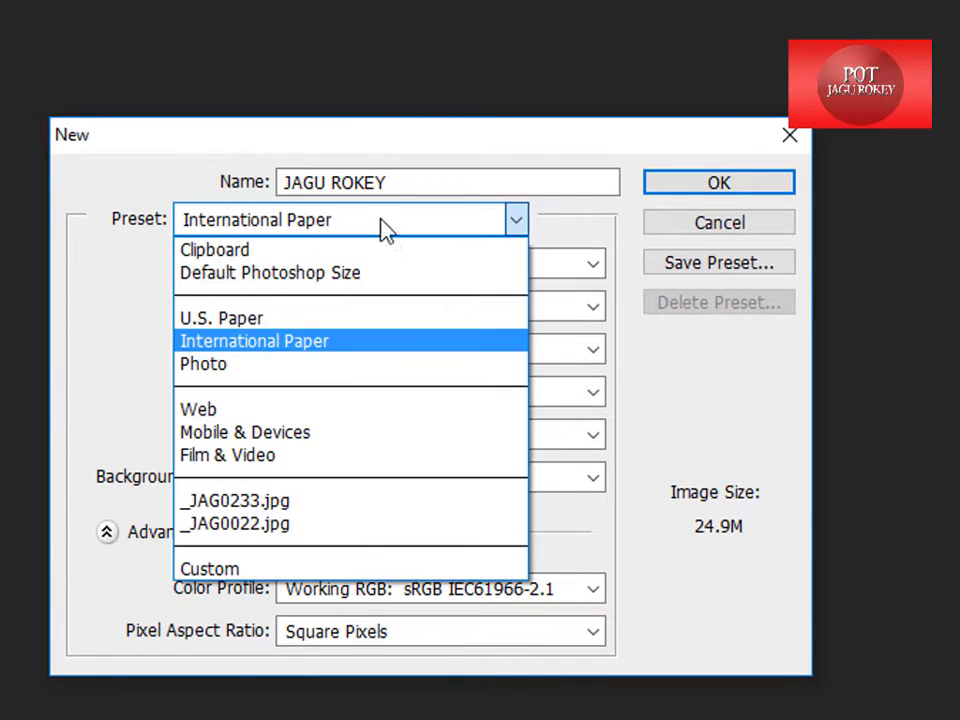
click(305, 438)
click(302, 222)
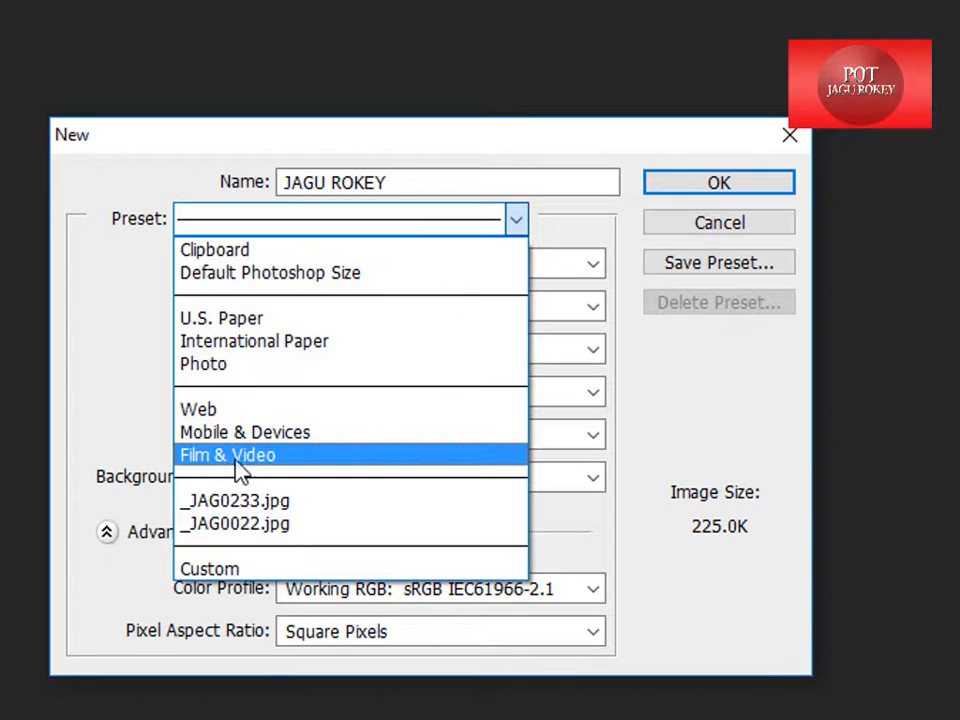
click(256, 410)
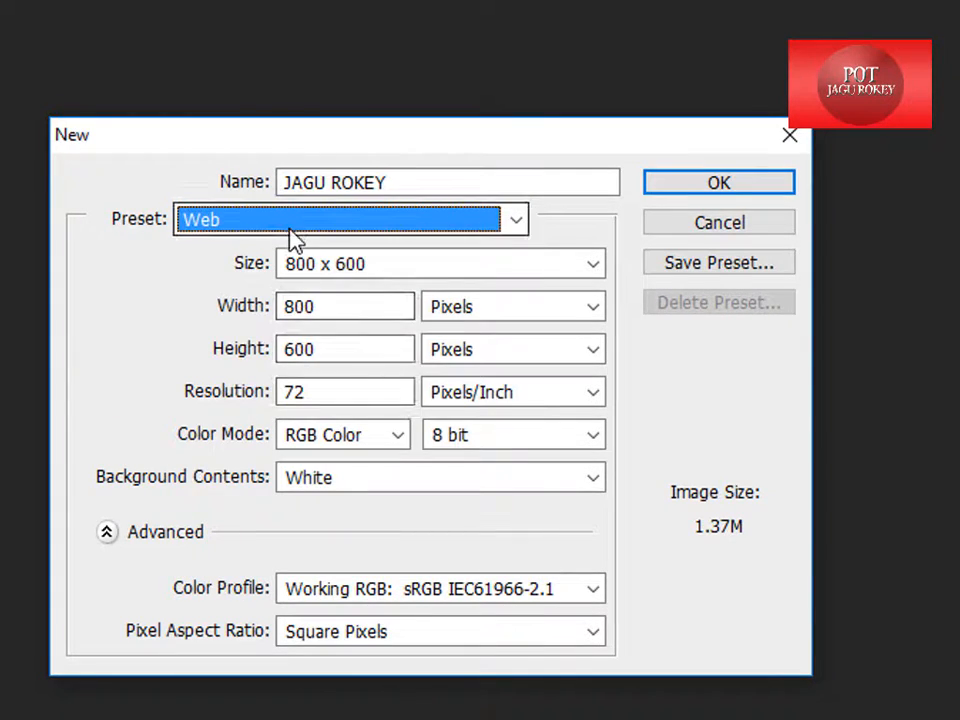
click(310, 224)
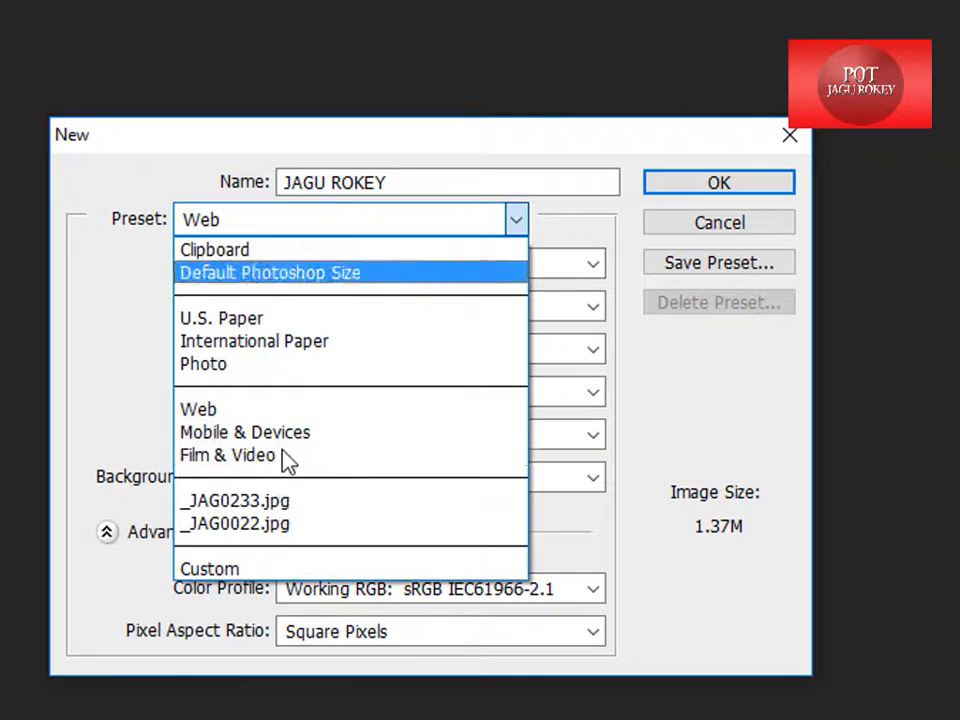
click(454, 136)
- Compare the resolution of the Photo, Film & Video, Mobile & Devices and Web presets by choosing each in turn
click(335, 222)
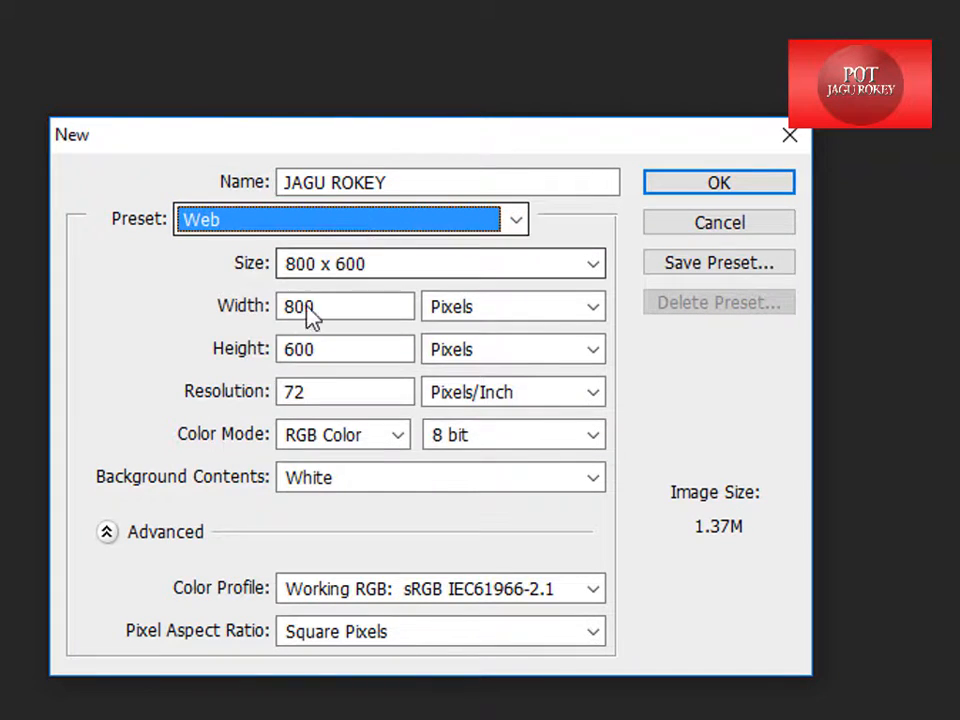
click(261, 363)
click(343, 398)
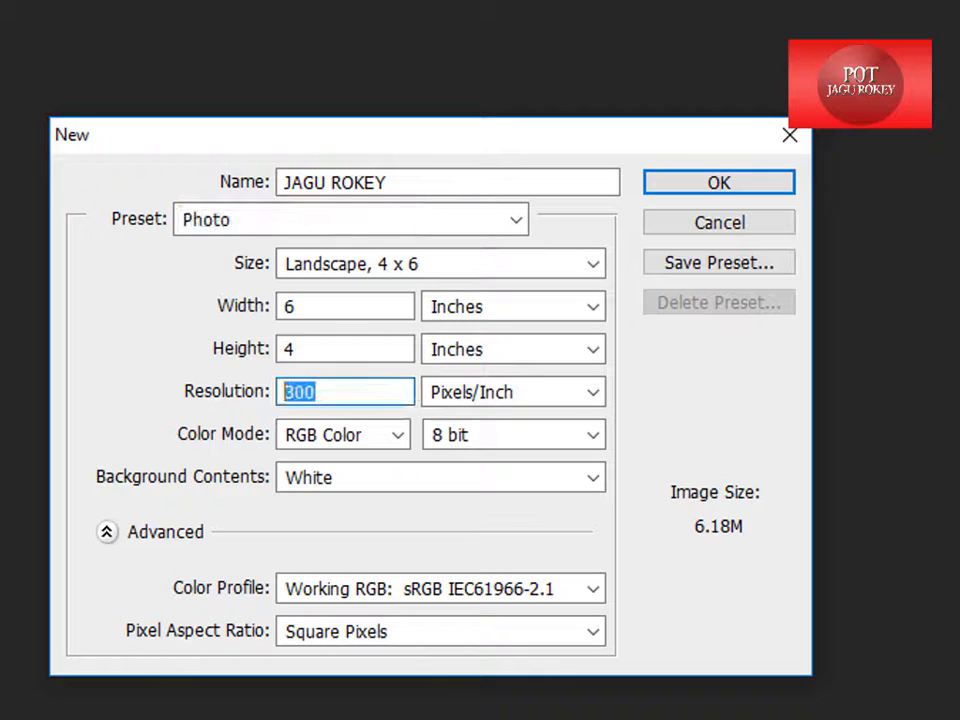
click(300, 220)
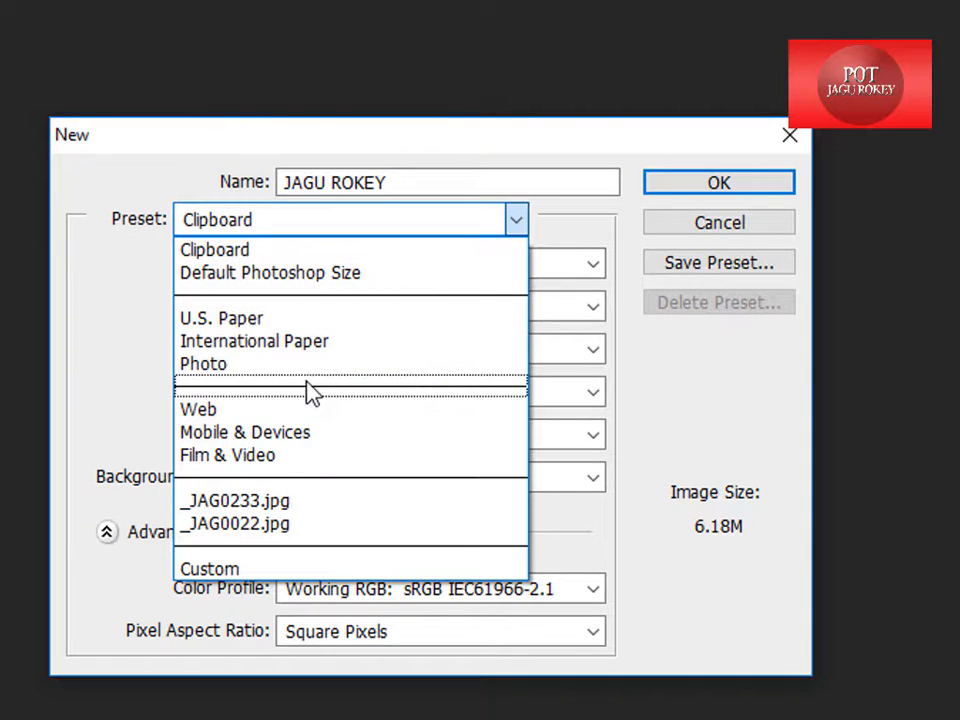
click(282, 457)
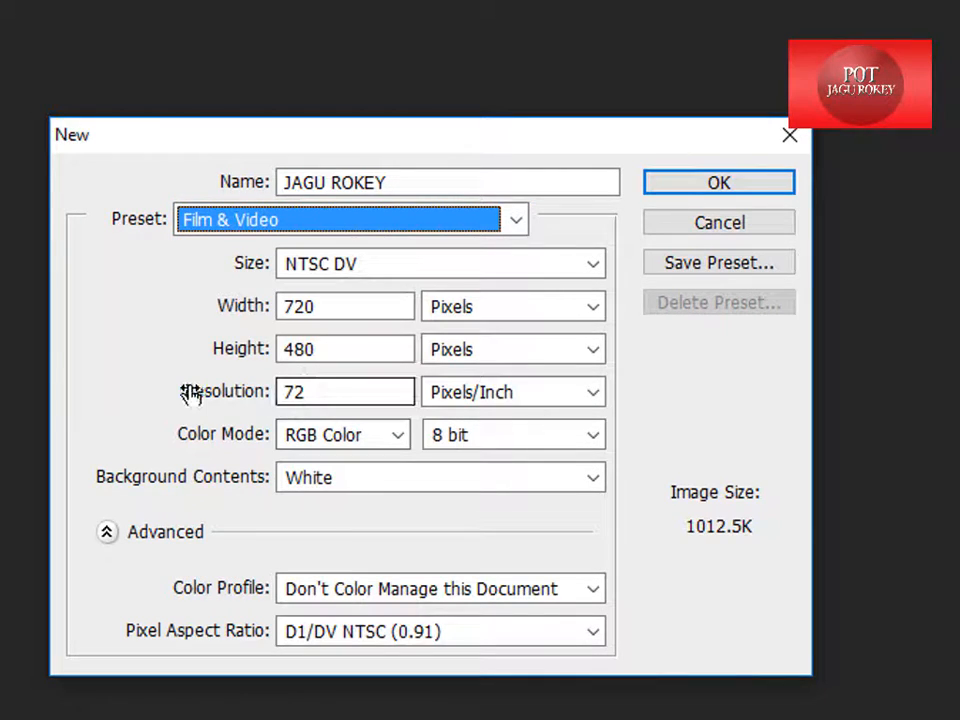
click(396, 219)
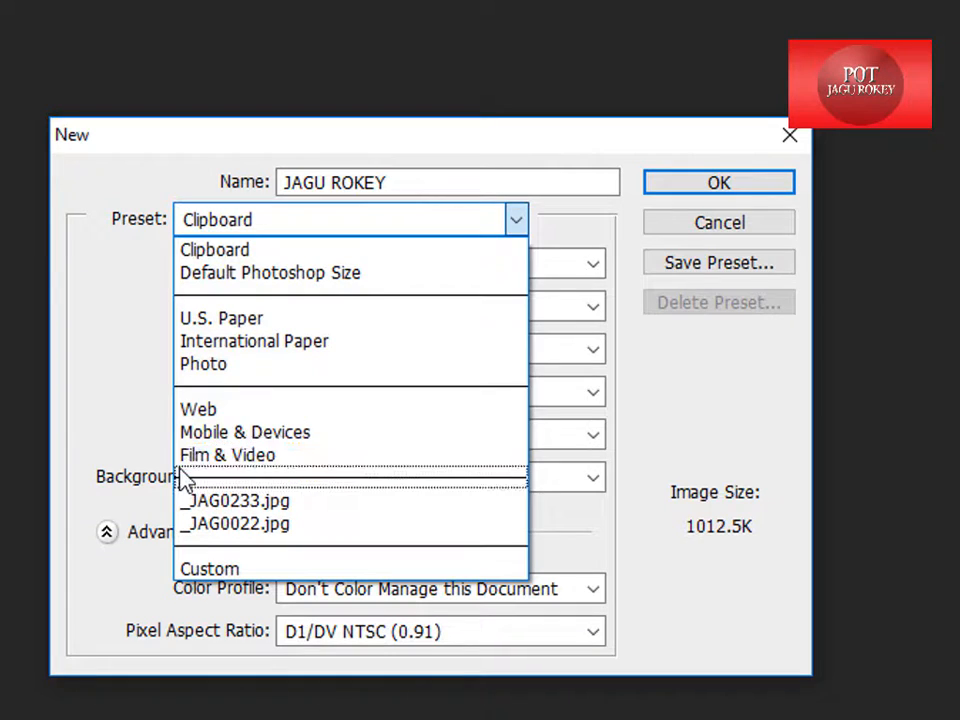
click(237, 437)
double_click(324, 388)
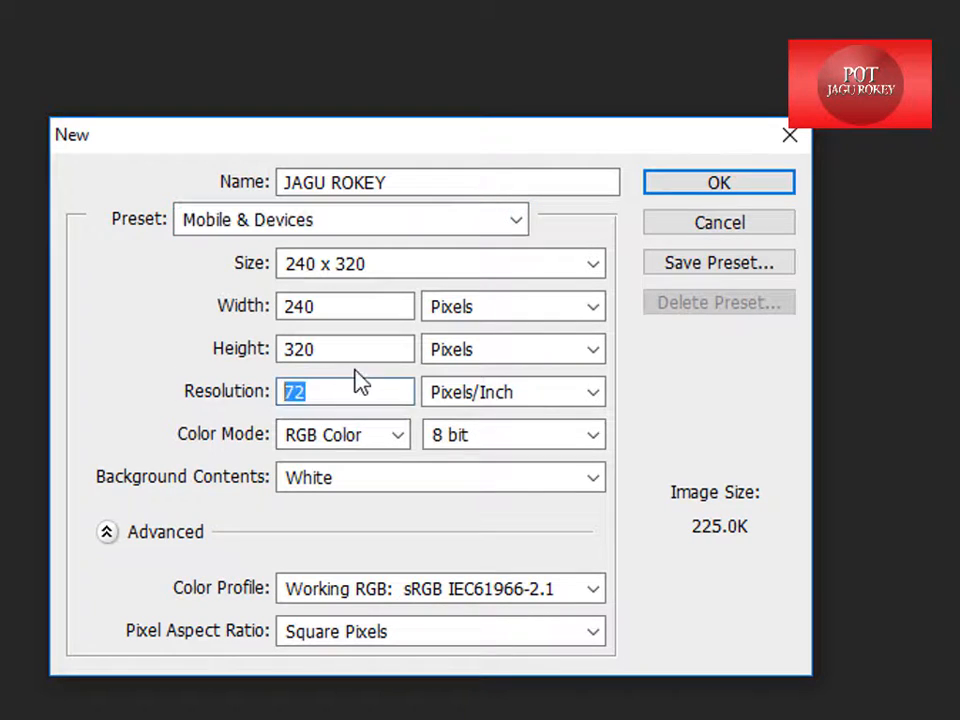
click(358, 231)
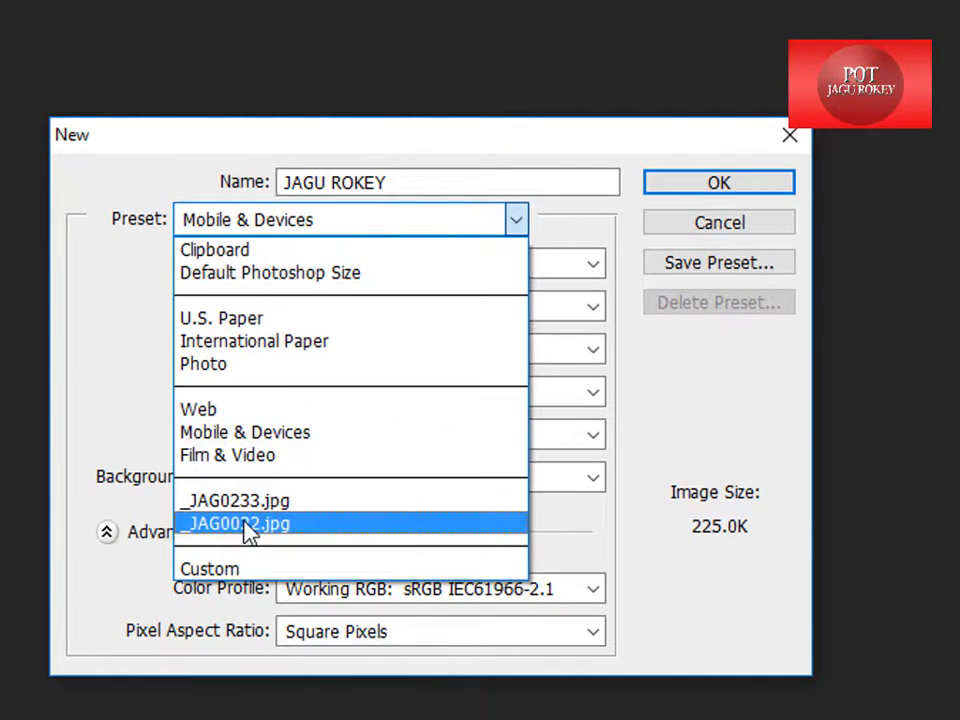
click(264, 411)
drag(305, 391, 55, 415)
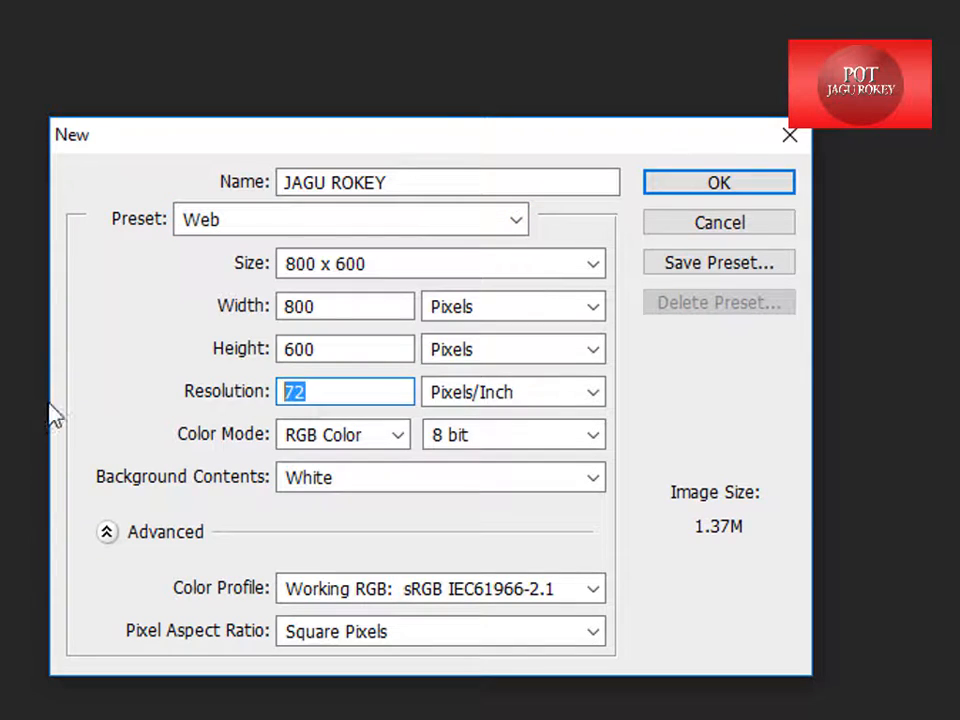
- Choose the Photo preset with Landscape, 4 x 6 at 300 pixels/inch and create the document
click(368, 228)
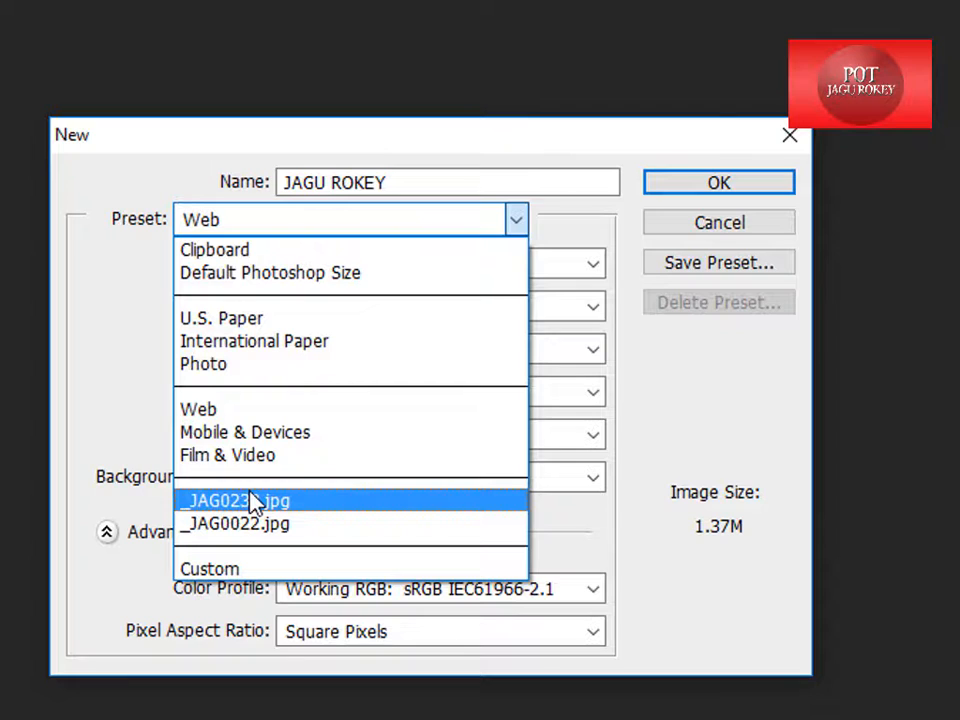
click(310, 373)
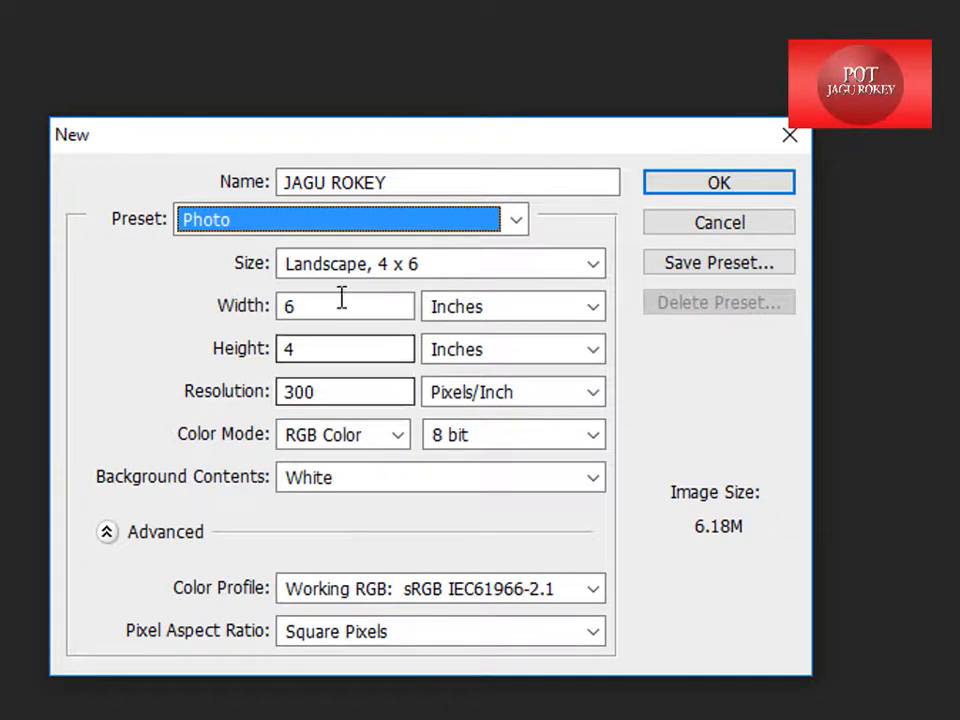
double_click(336, 399)
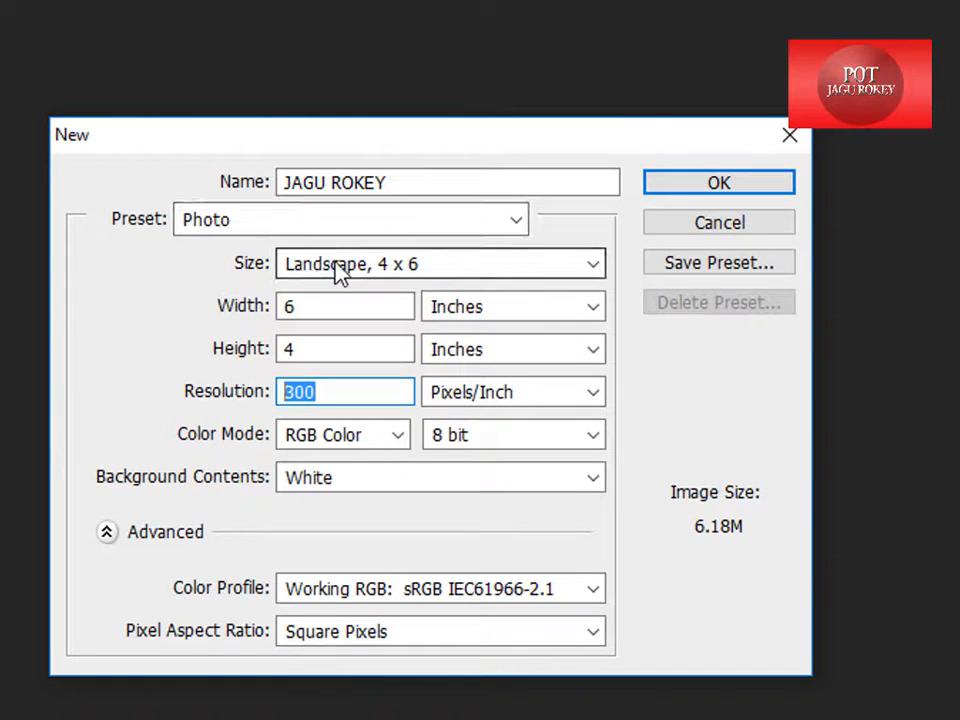
click(726, 185)
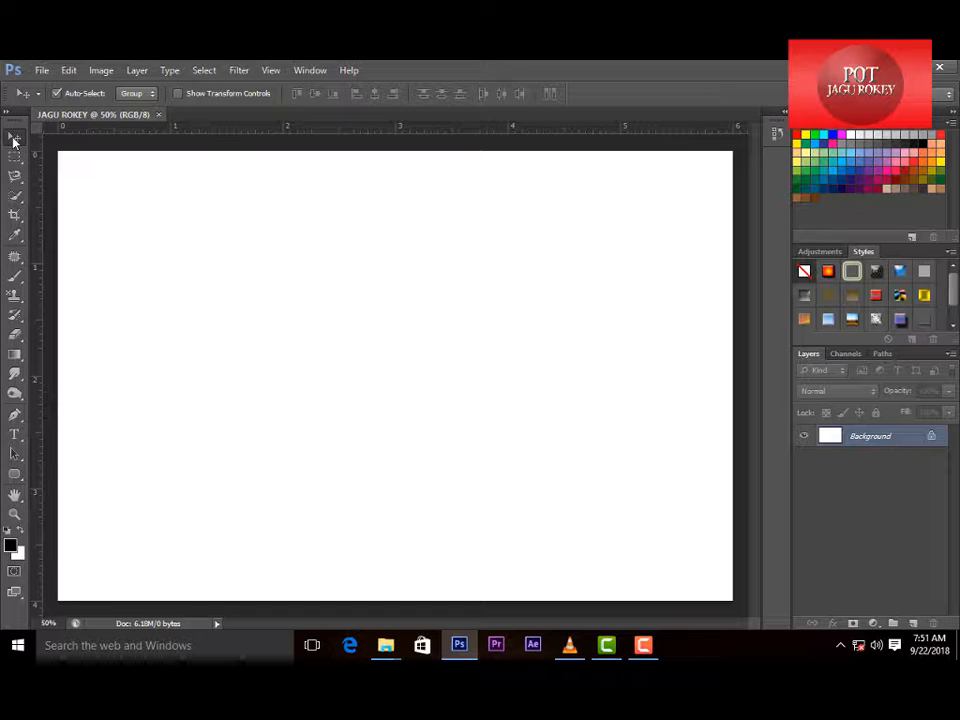
- Undock the new document from its tab into a floating window
drag(459, 125, 455, 141)
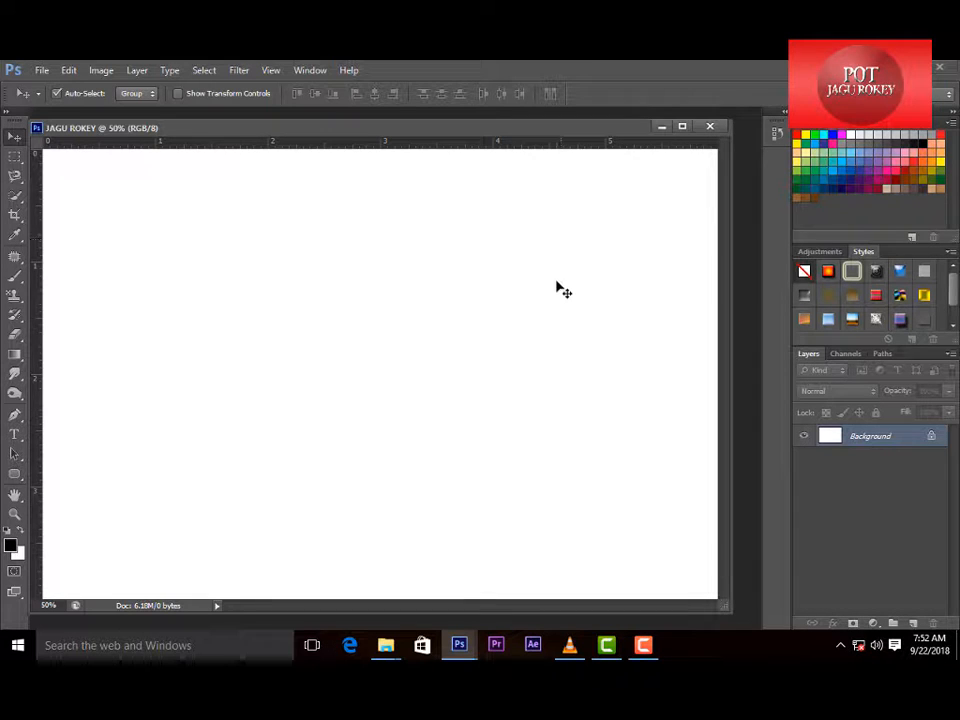
double_click(736, 160)
click(942, 100)
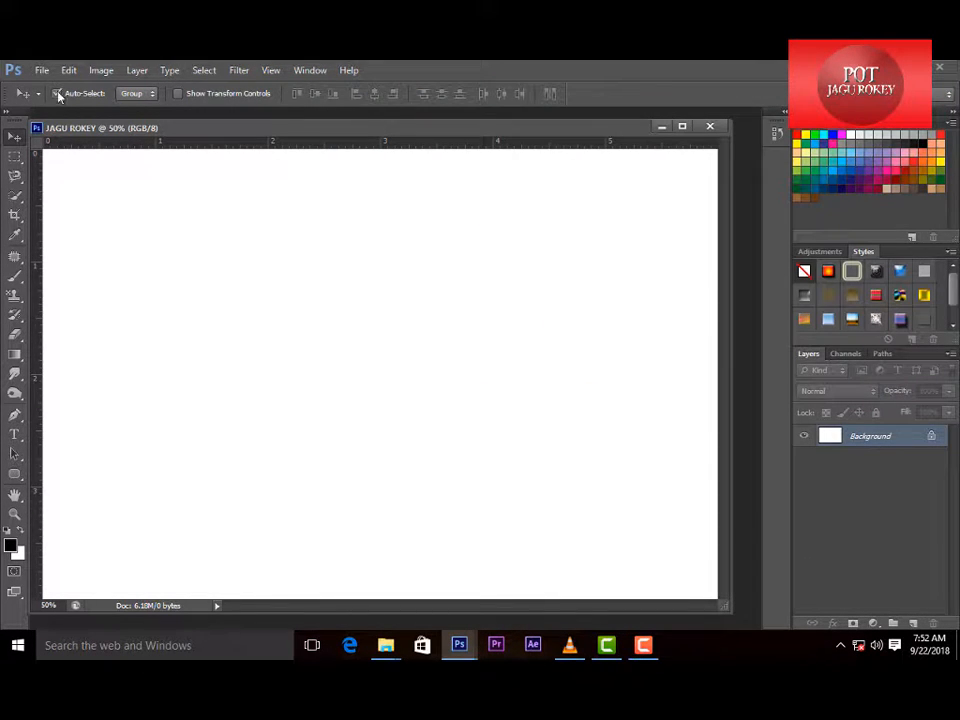
- Start opening an existing image and browse to the print folder on the Desktop
click(42, 70)
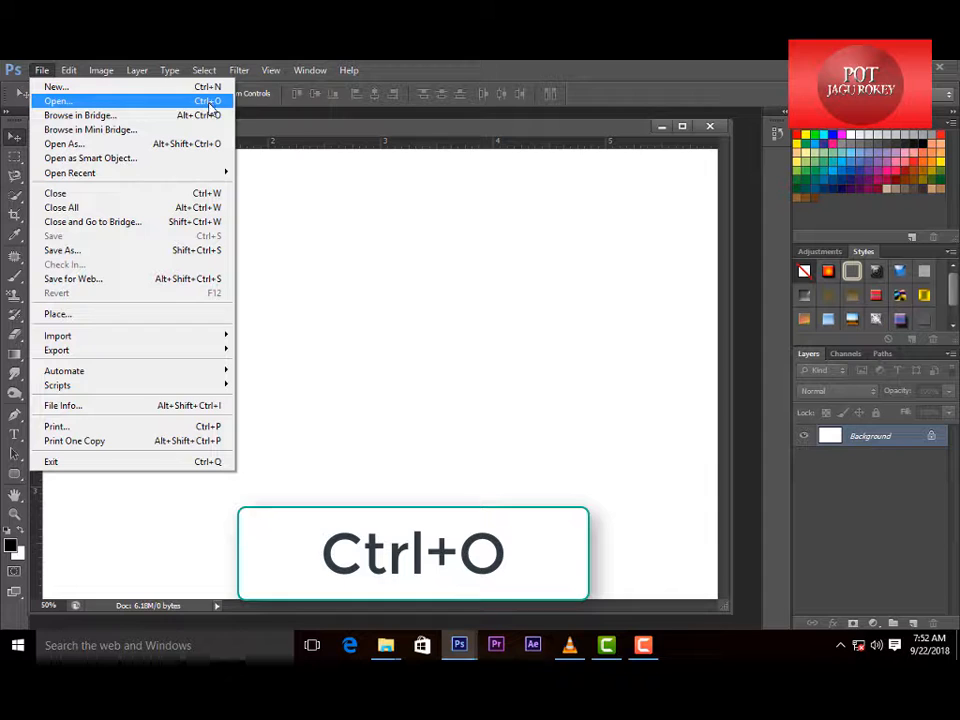
click(688, 67)
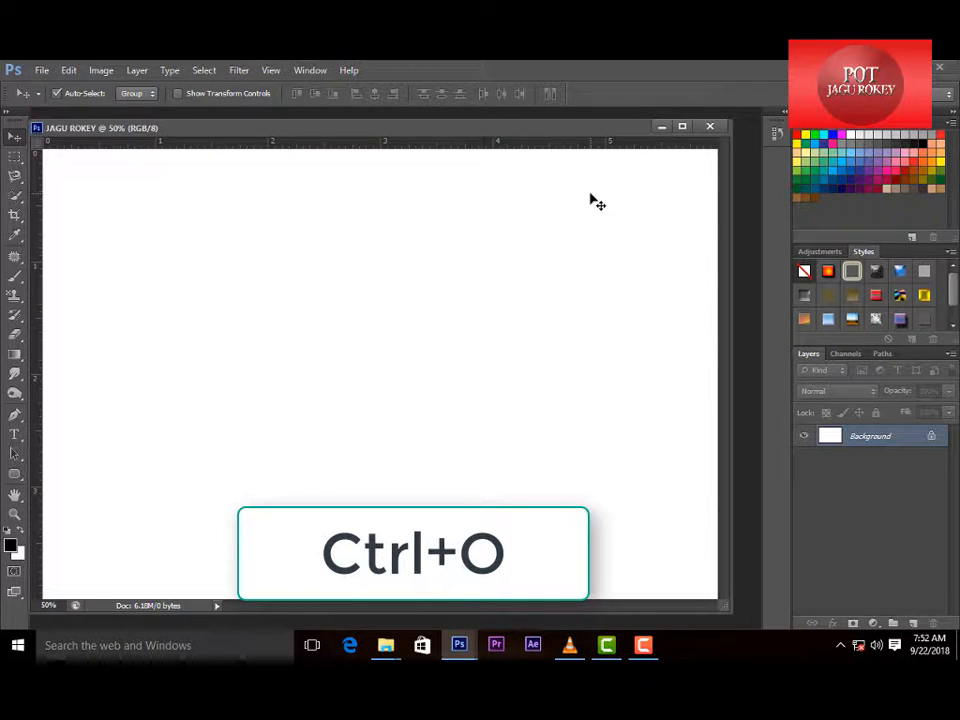
key(ctrl+o)
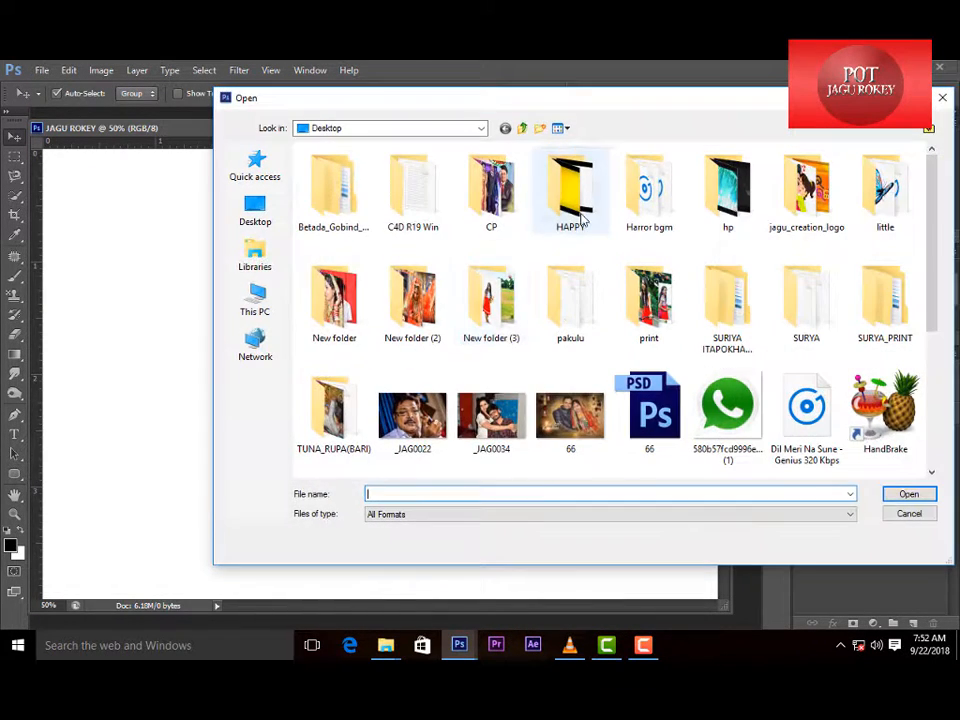
click(255, 212)
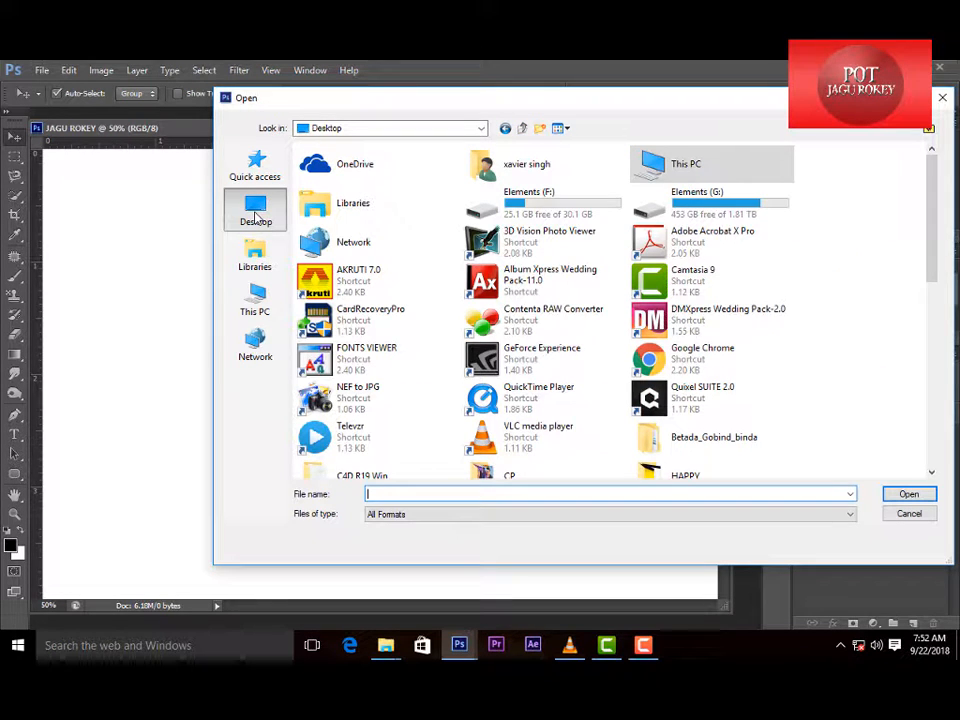
scroll(720, 332, down, 4)
scroll(710, 370, up, 2)
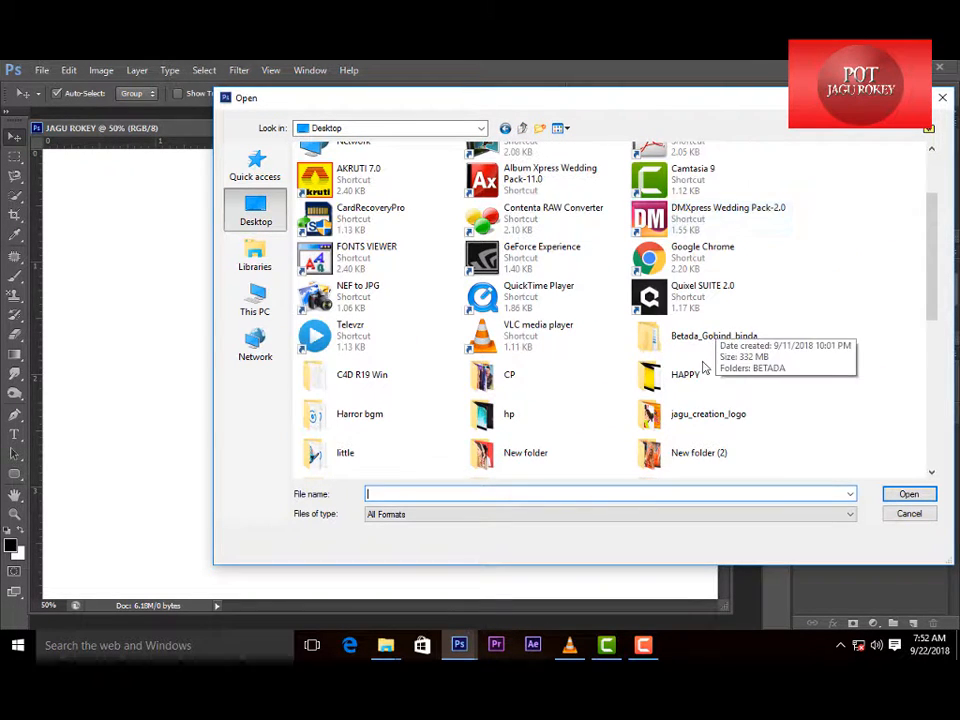
scroll(566, 407, down, 2)
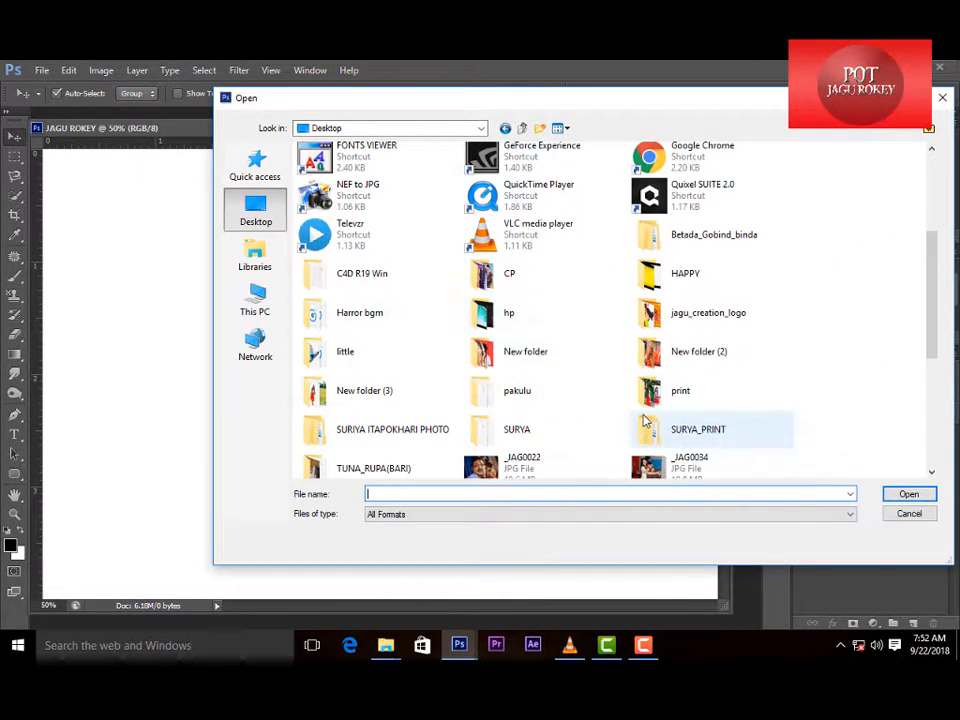
double_click(680, 392)
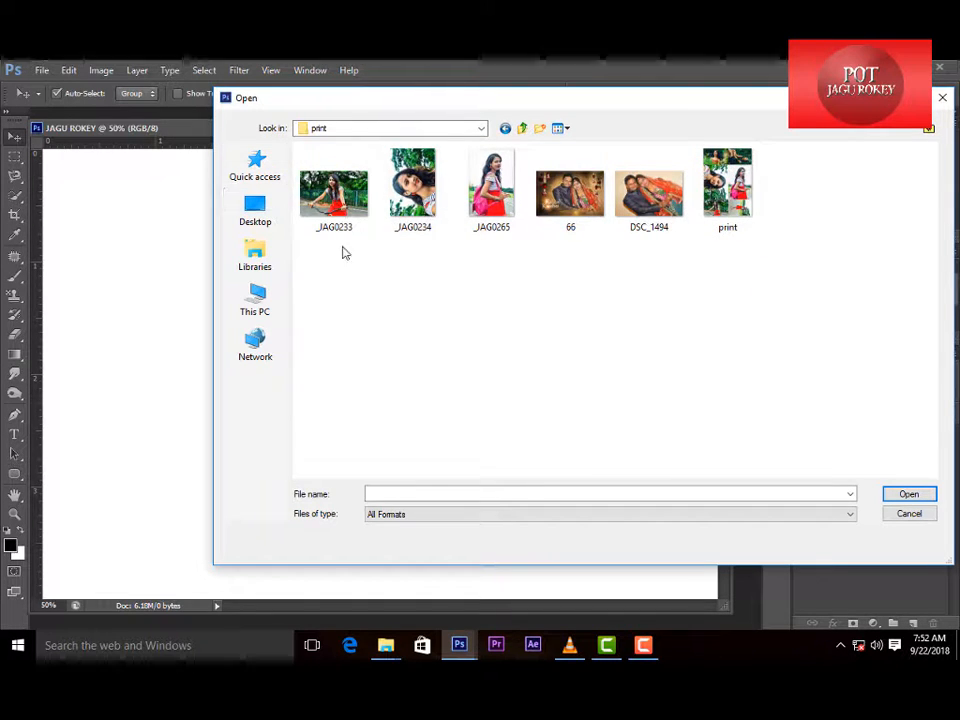
- Open the _JAG0234 image from the print folder through Camera Raw without adjusting it
drag(343, 252, 455, 192)
click(422, 195)
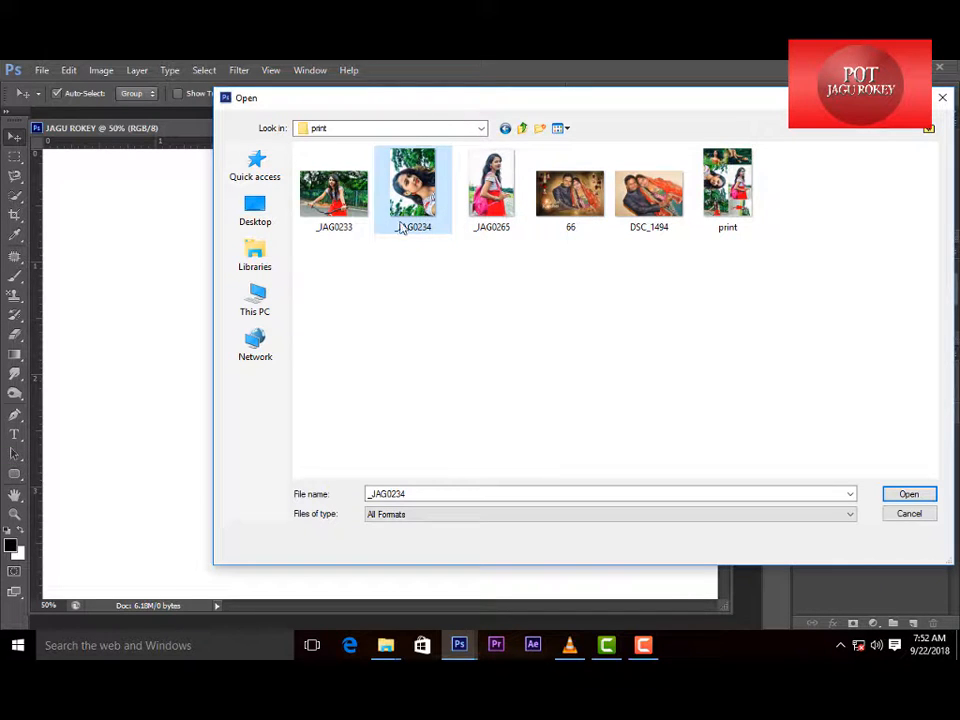
double_click(421, 203)
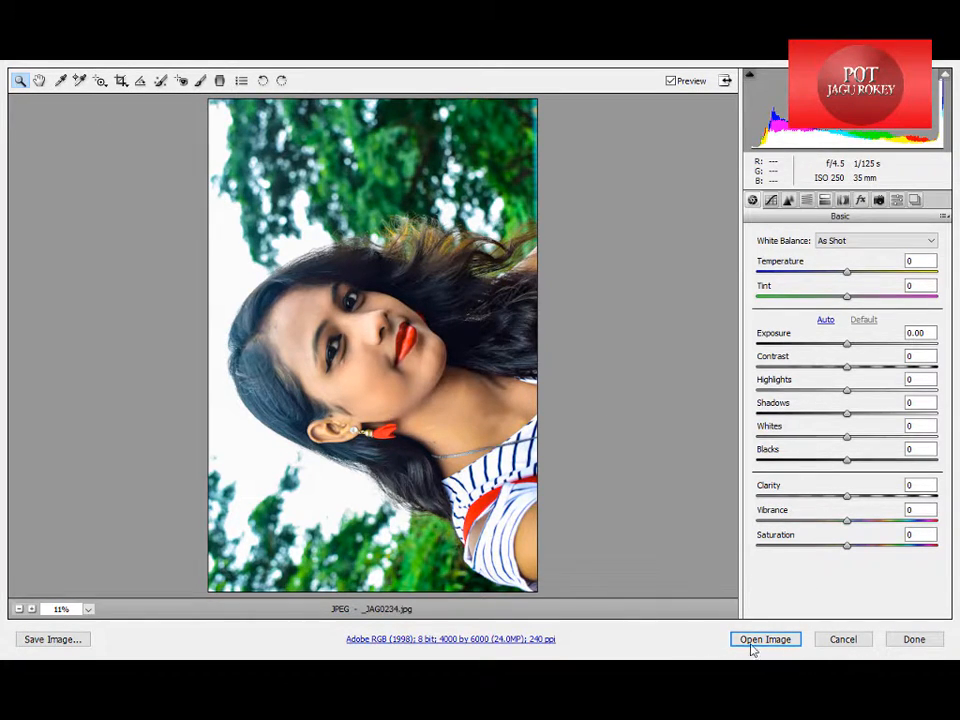
click(765, 640)
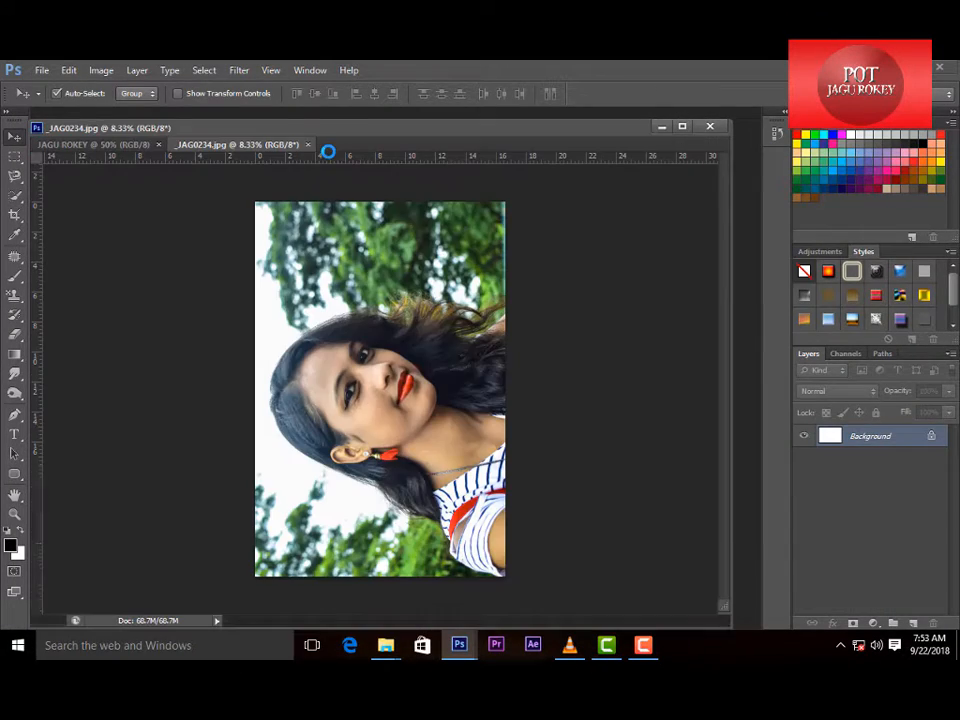
- Undock _JAG0234.jpg into its own floating window, shift the blank document's window slightly and bring the photo back to the front
drag(246, 146, 384, 176)
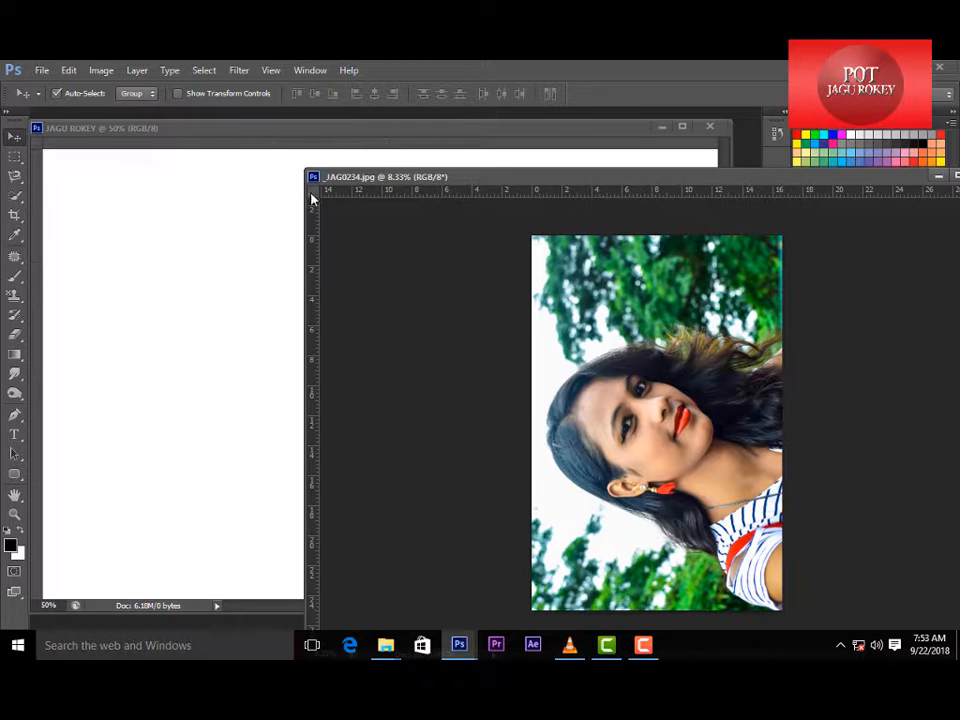
click(264, 133)
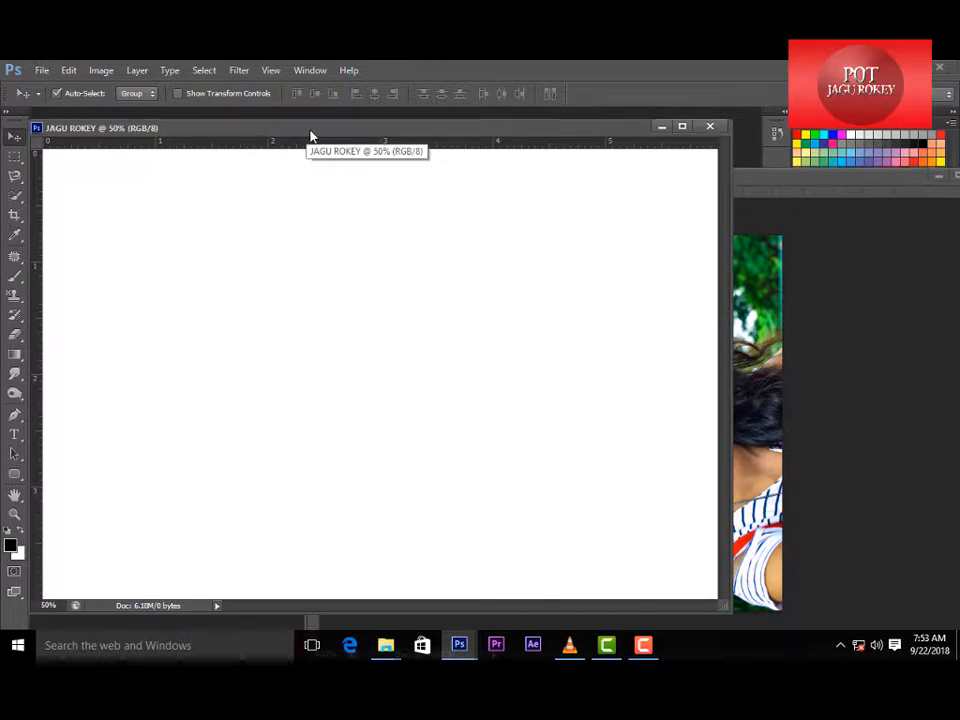
drag(310, 135, 349, 148)
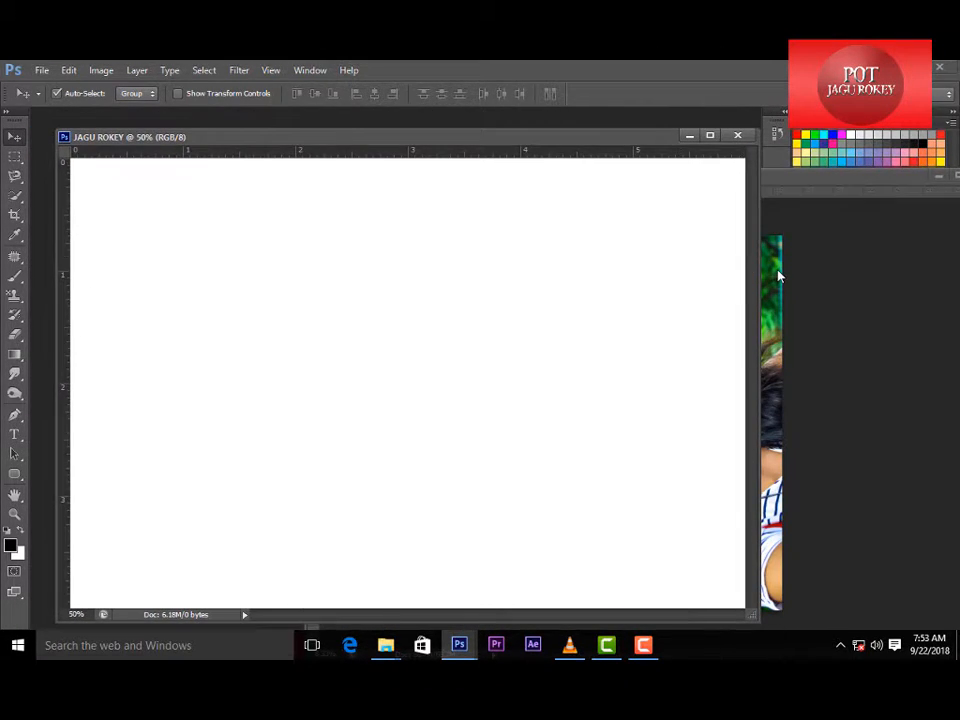
click(779, 277)
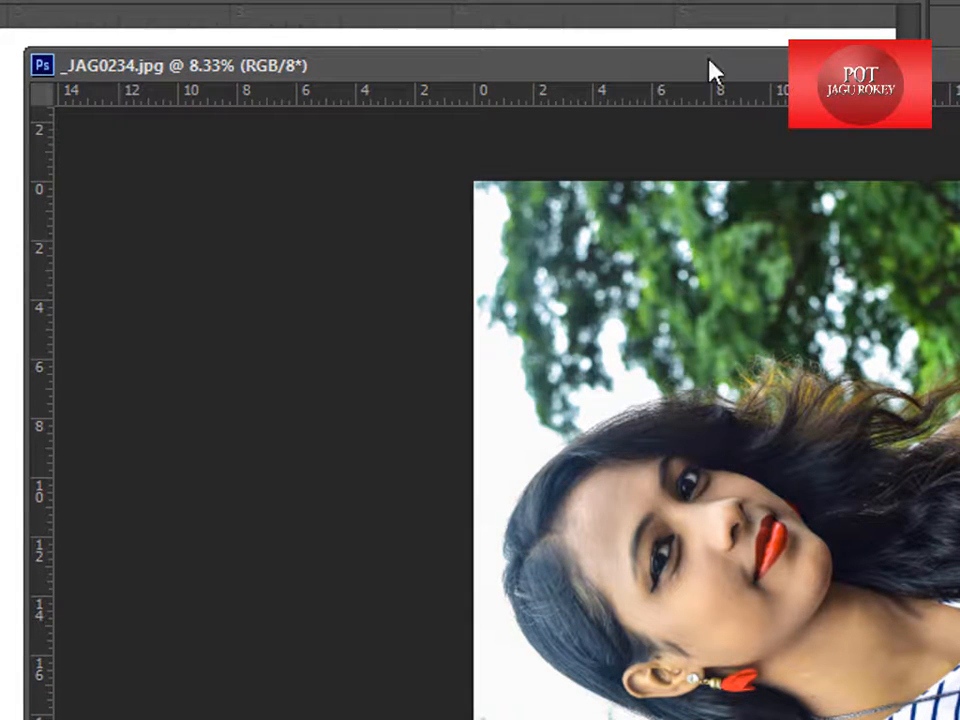
right_click(765, 78)
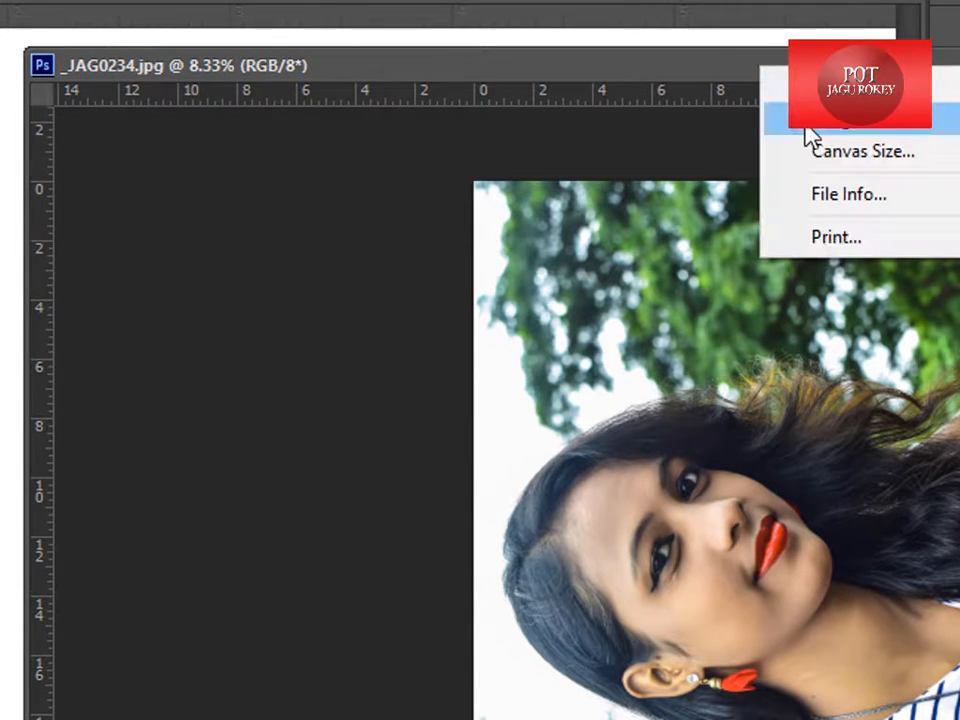
click(806, 130)
click(474, 136)
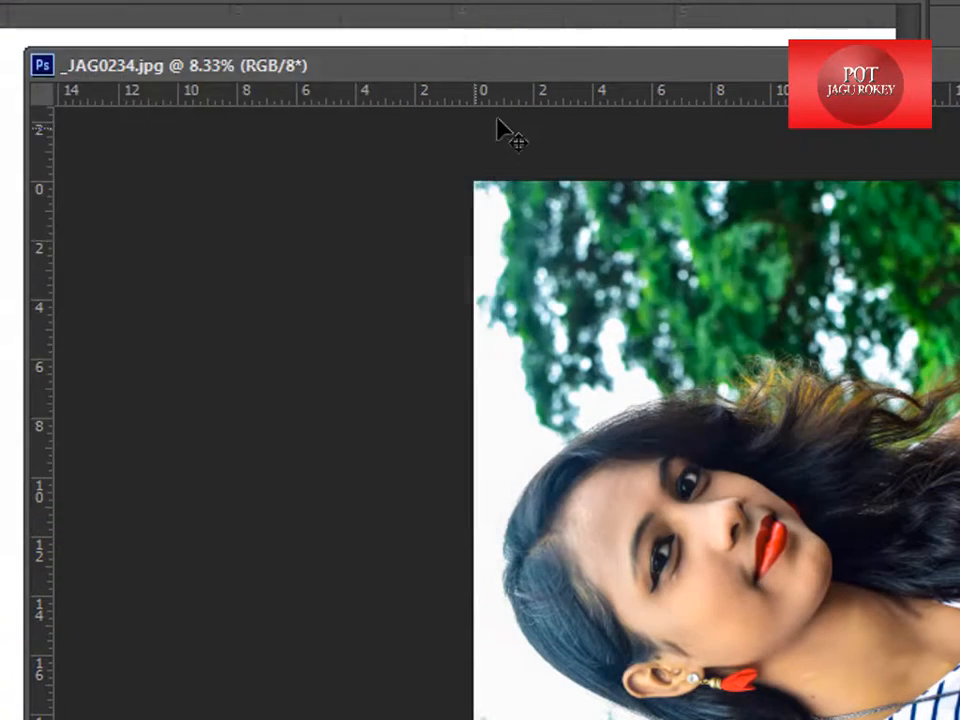
- Examine the photo's resolution, width and height in the Image Size dialog and leave it without changes
drag(590, 80, 567, 83)
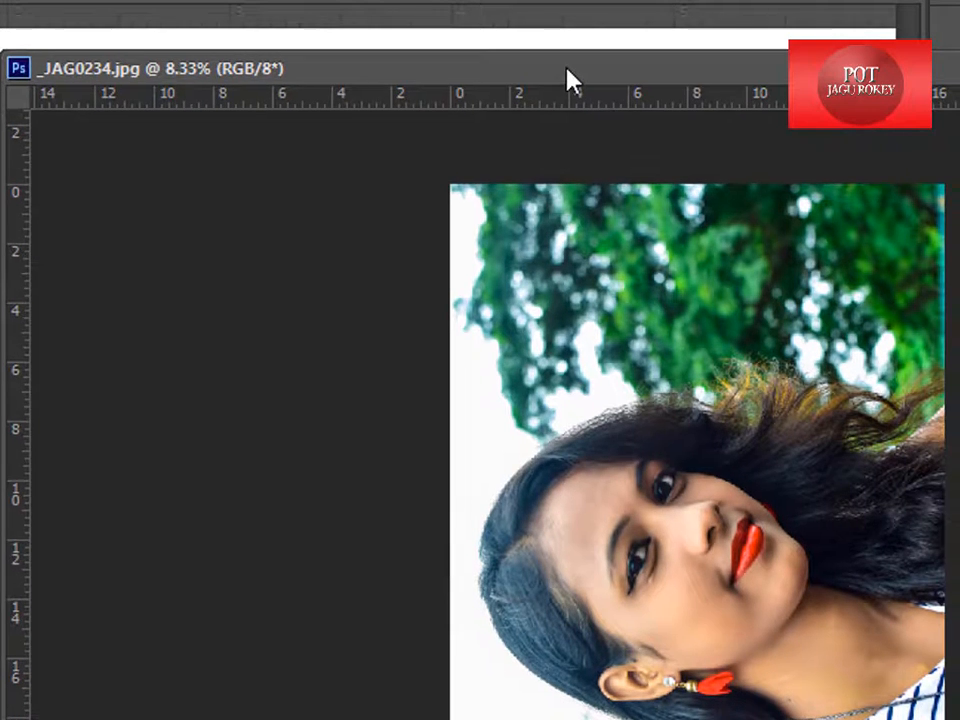
right_click(622, 70)
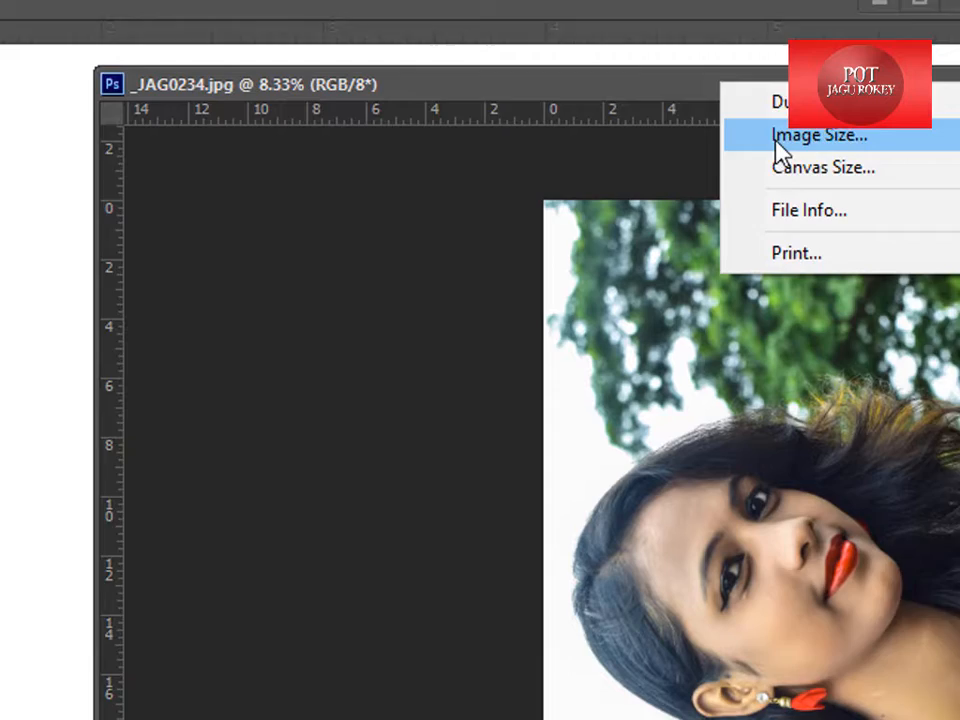
click(684, 124)
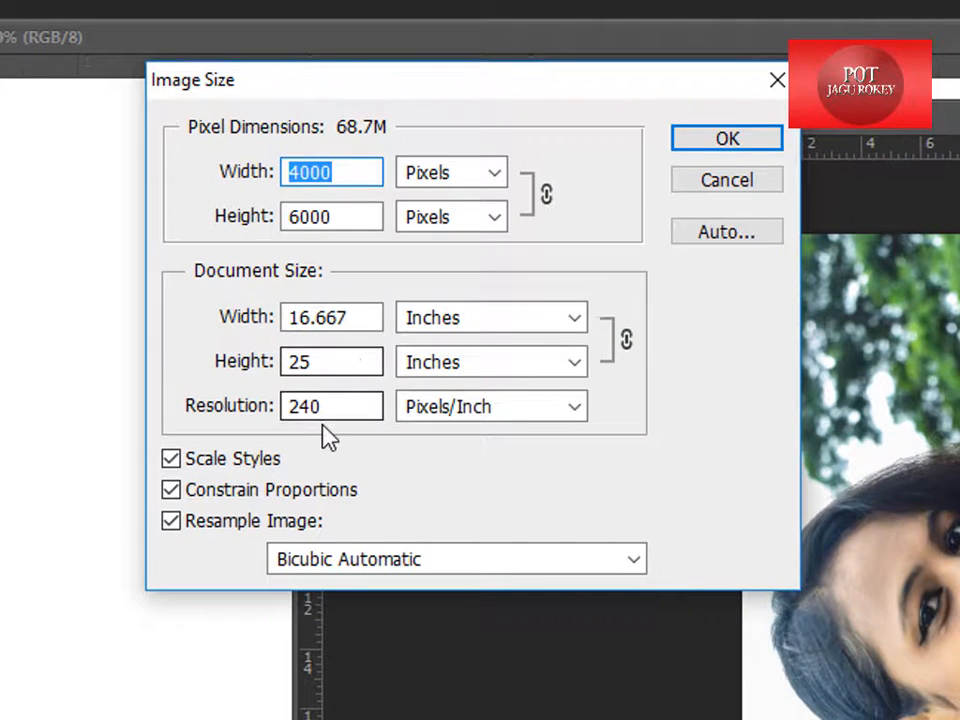
double_click(345, 408)
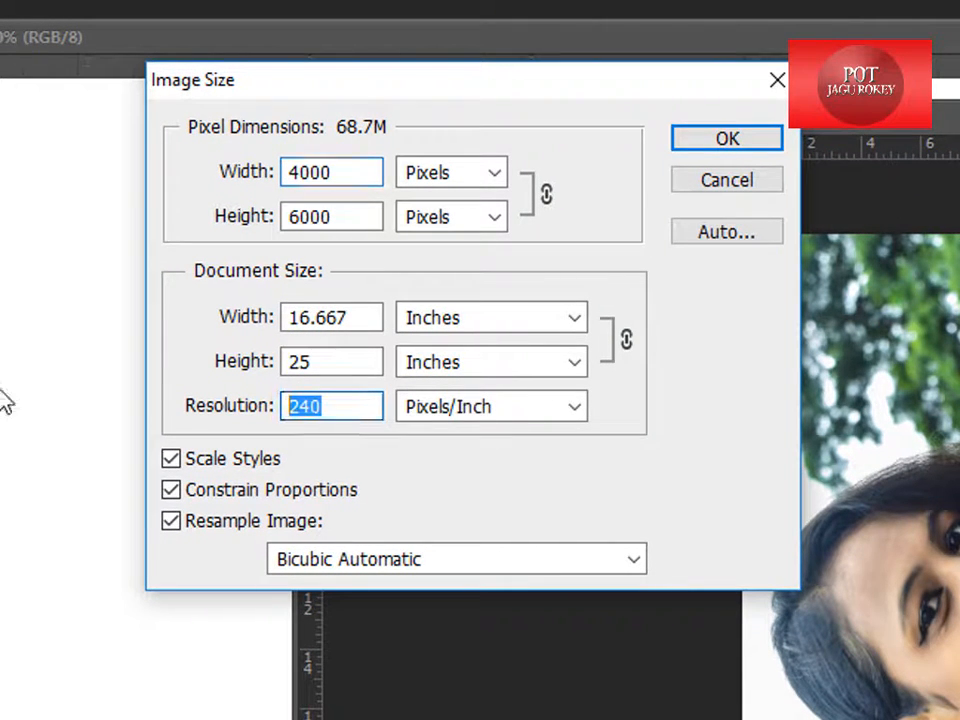
double_click(358, 318)
double_click(349, 362)
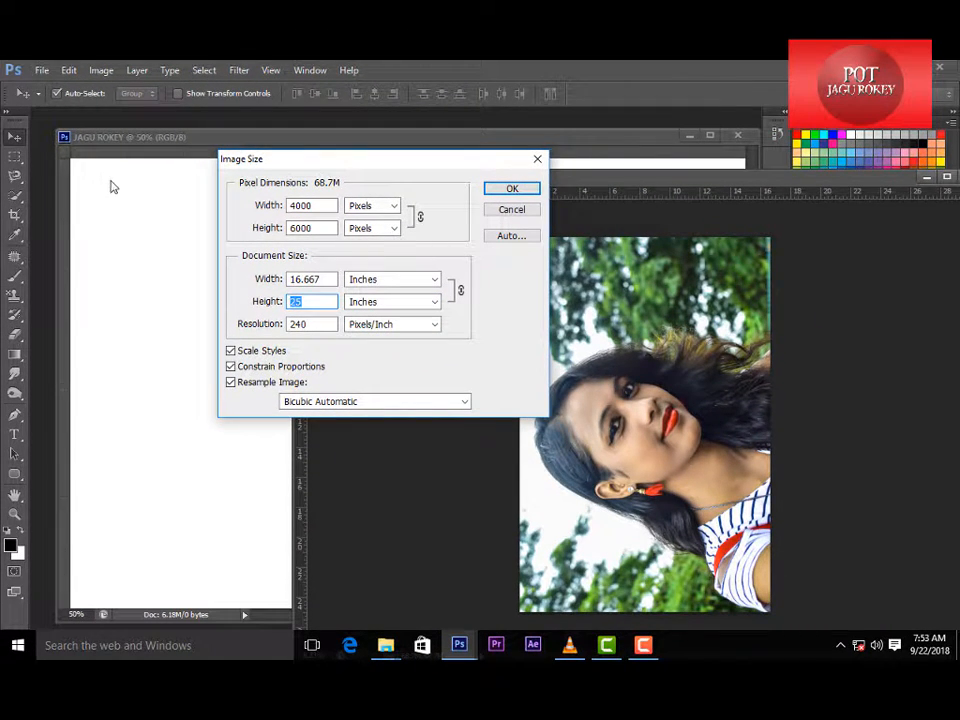
click(505, 210)
- Move the photo's window further over the blank document and bring the blank document to the front
click(157, 254)
click(784, 310)
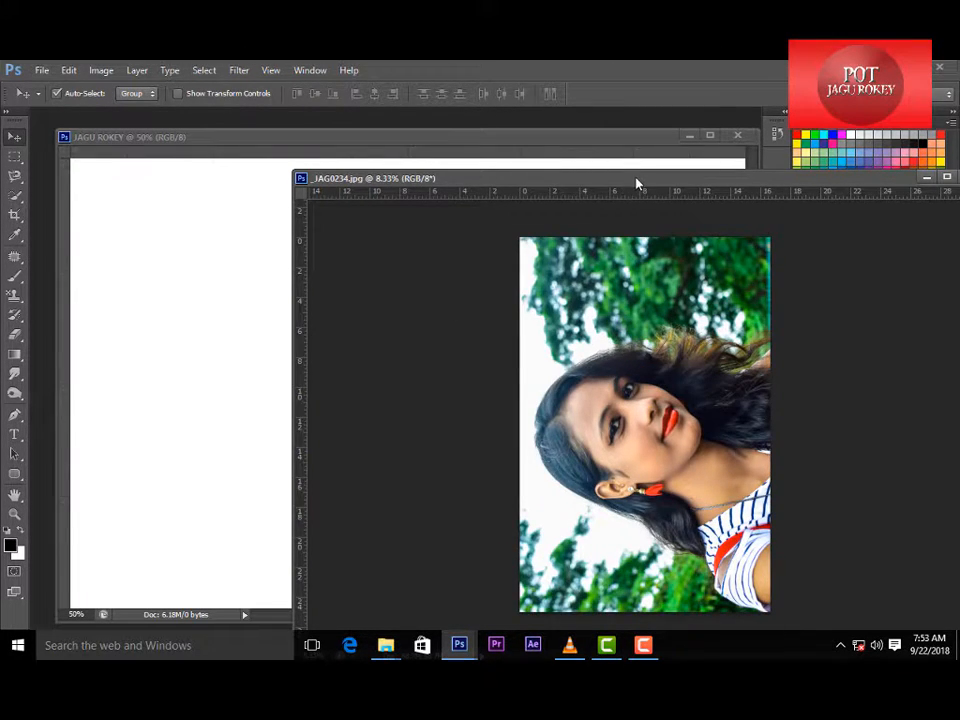
drag(636, 181, 561, 213)
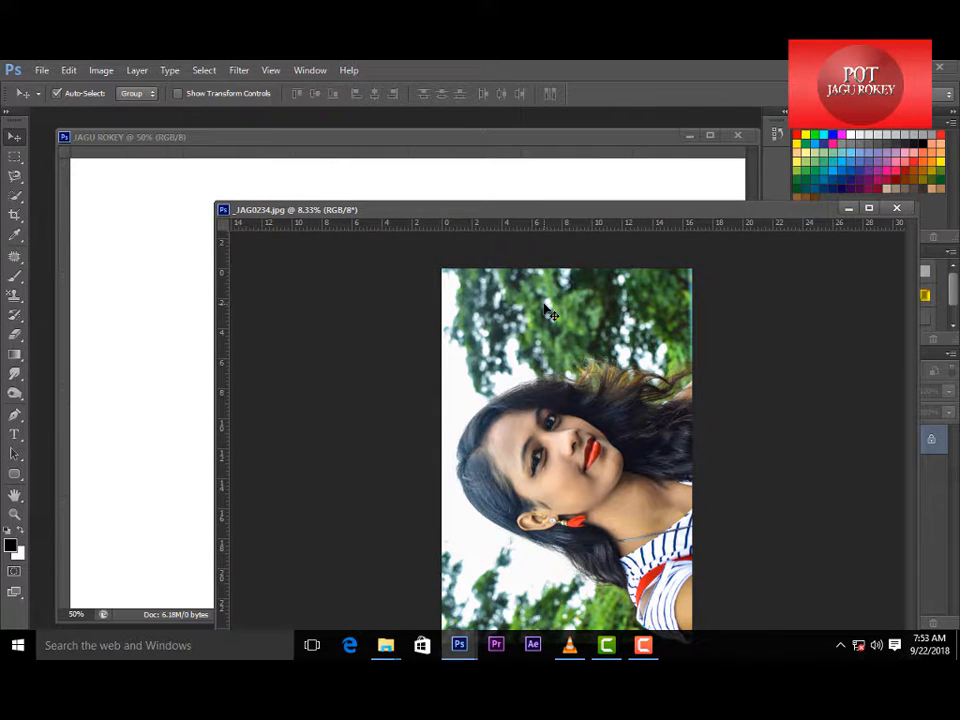
click(116, 196)
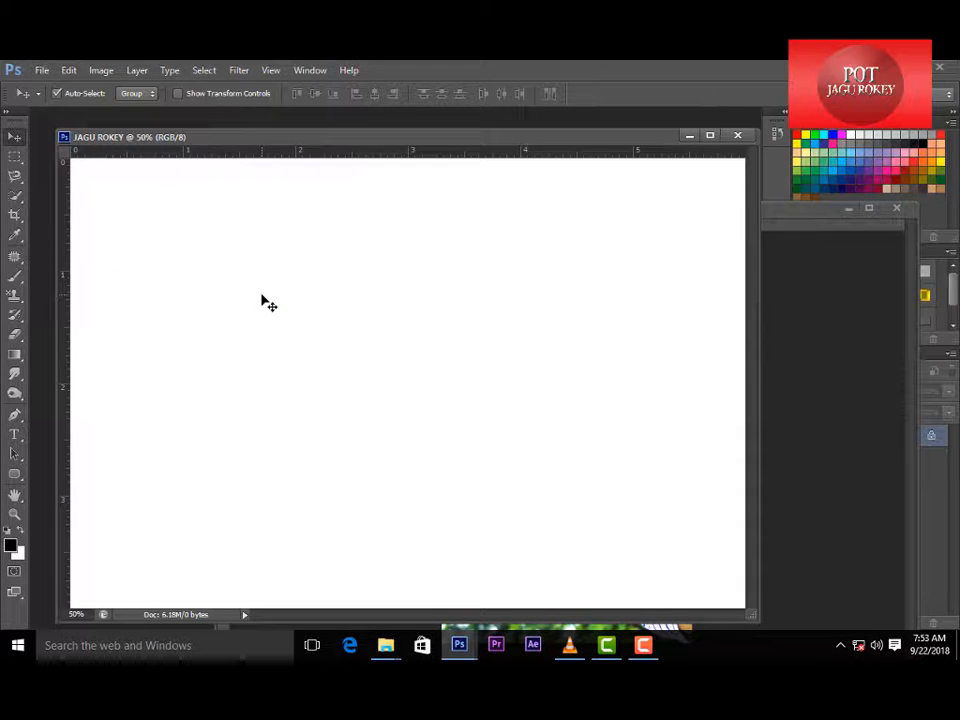
- Activate the photo document and select the entire image
click(878, 350)
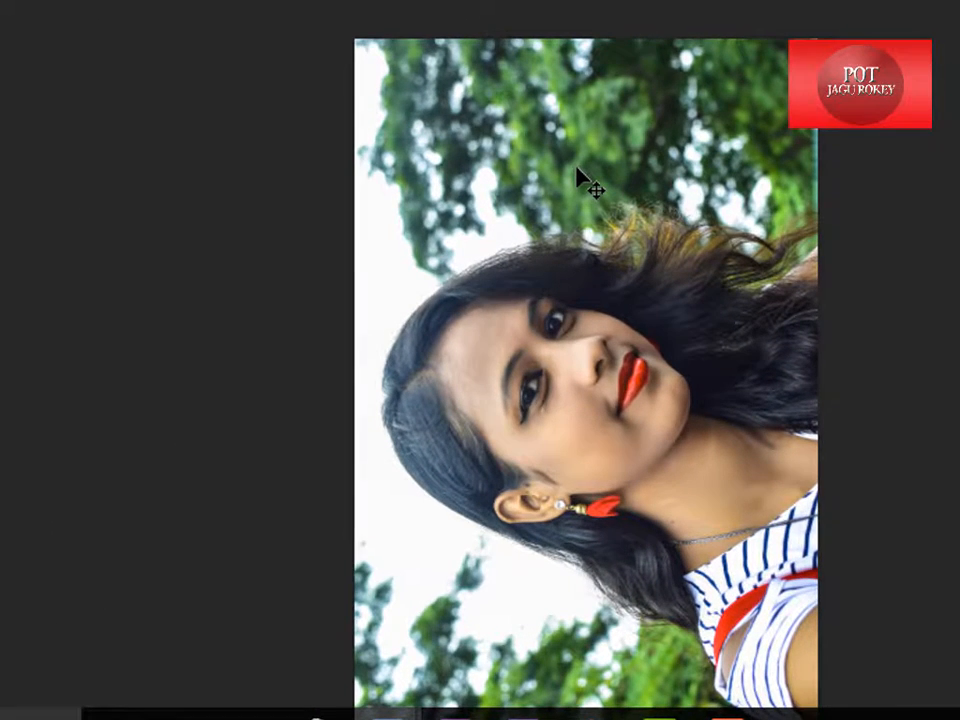
key(ctrl+a)
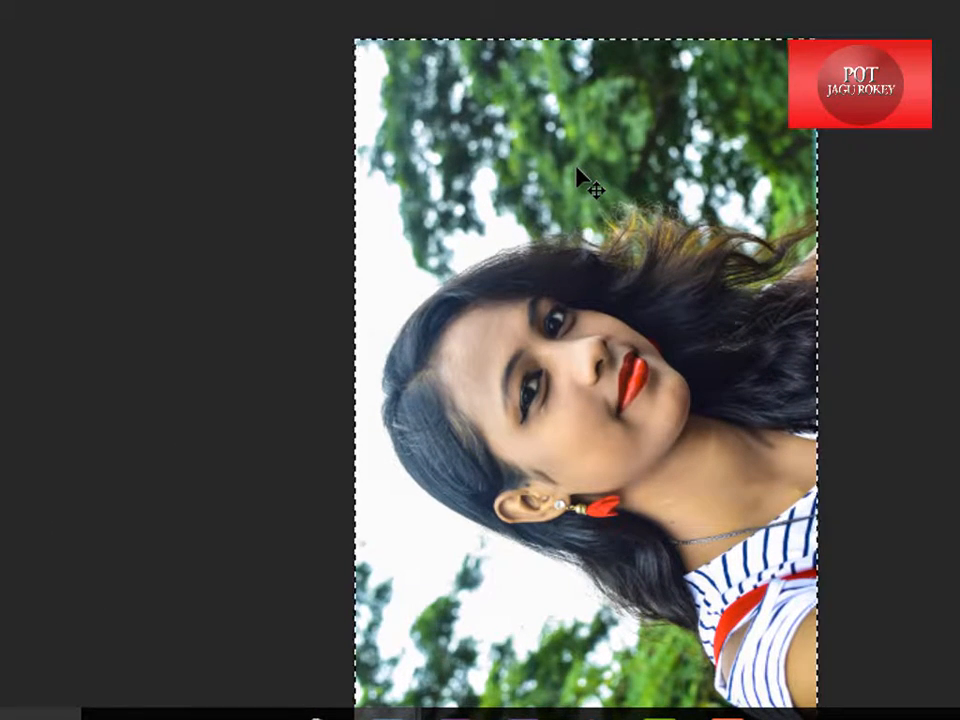
key(alt+BackSpace)
key(ctrl+z)
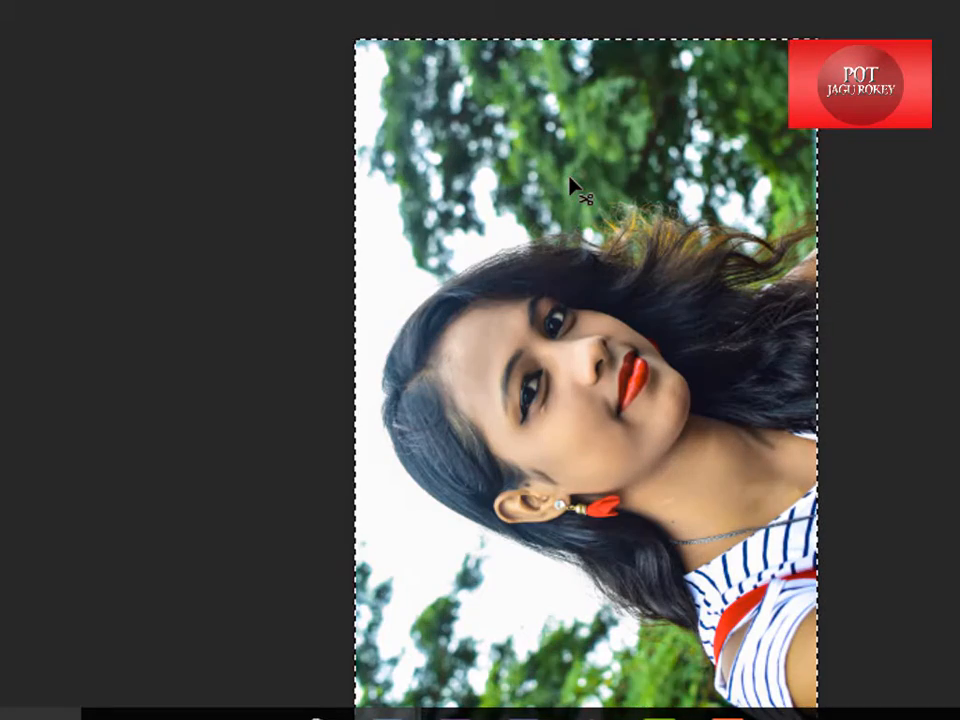
- Try shrinking the selected photo around its centre with Free Transform, and undo the scaling
key(ctrl+t)
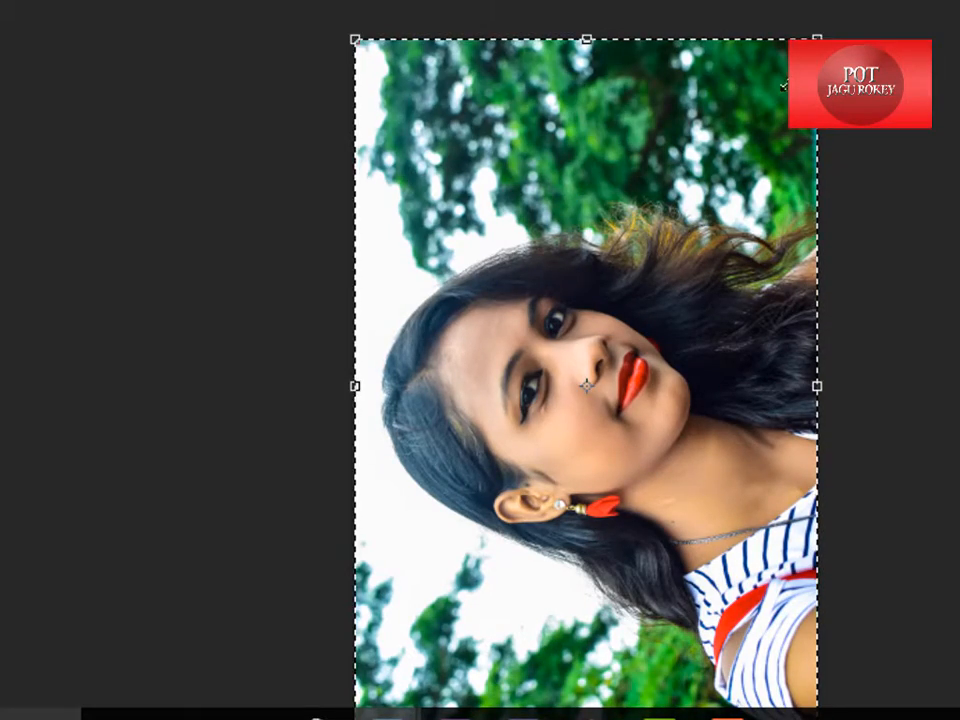
drag(817, 40, 664, 180)
key(Return)
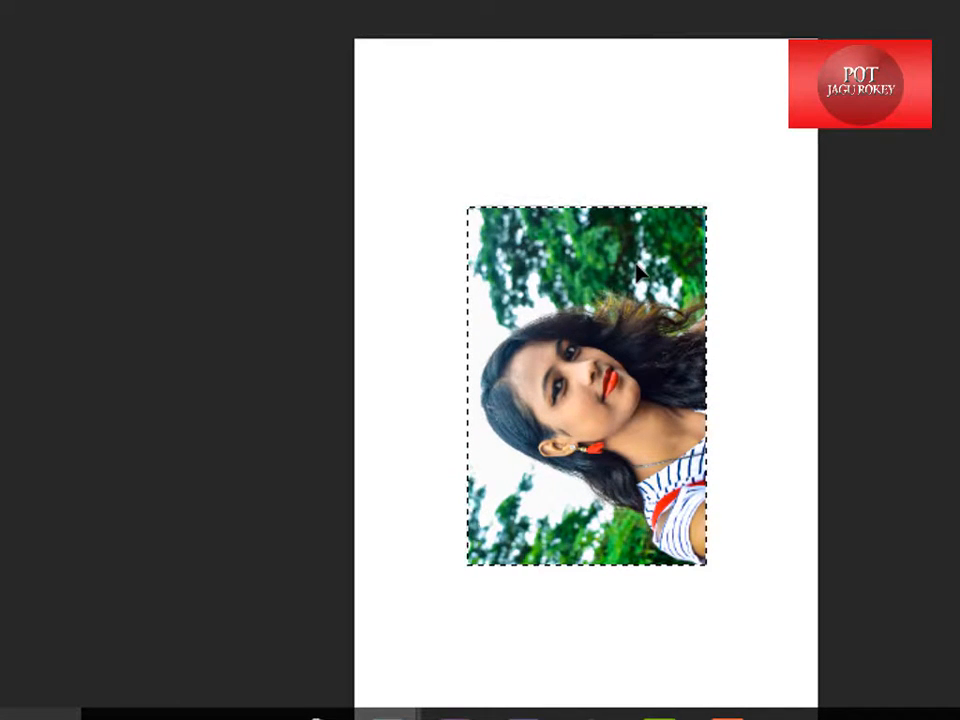
key(ctrl+z)
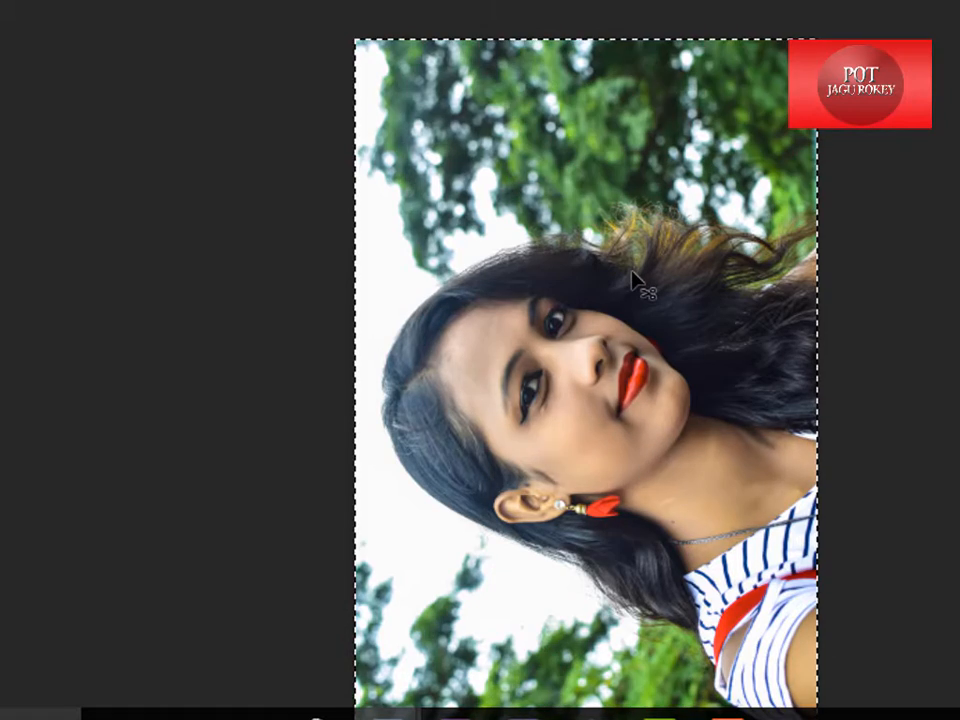
key(ctrl+x)
key(ctrl+z)
key(ctrl+z)
key(ctrl+z)
key(ctrl+z)
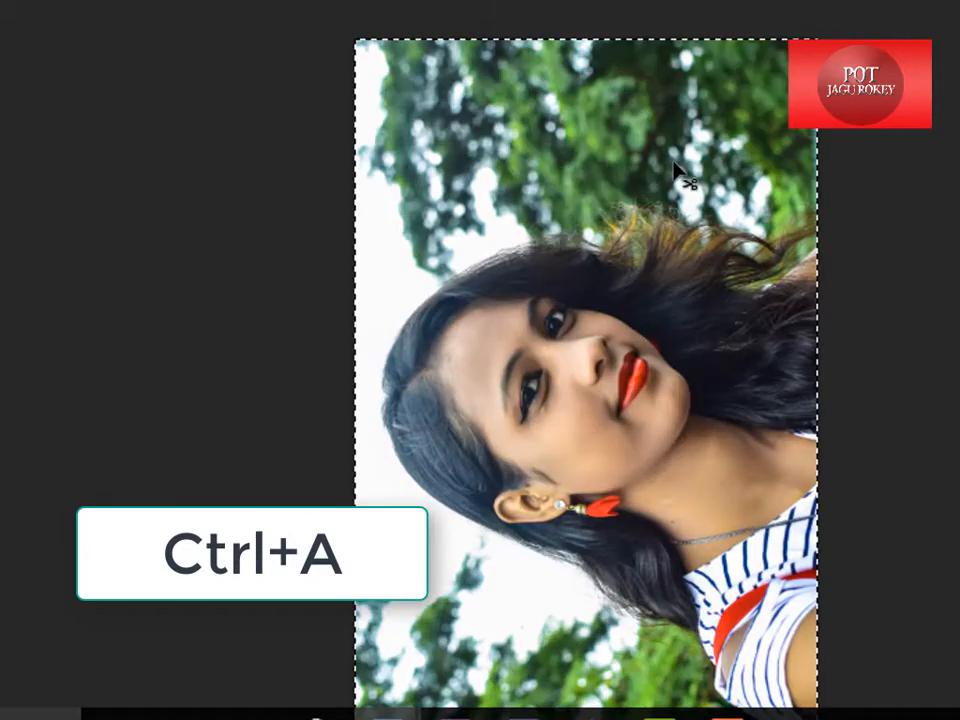
key(ctrl+z)
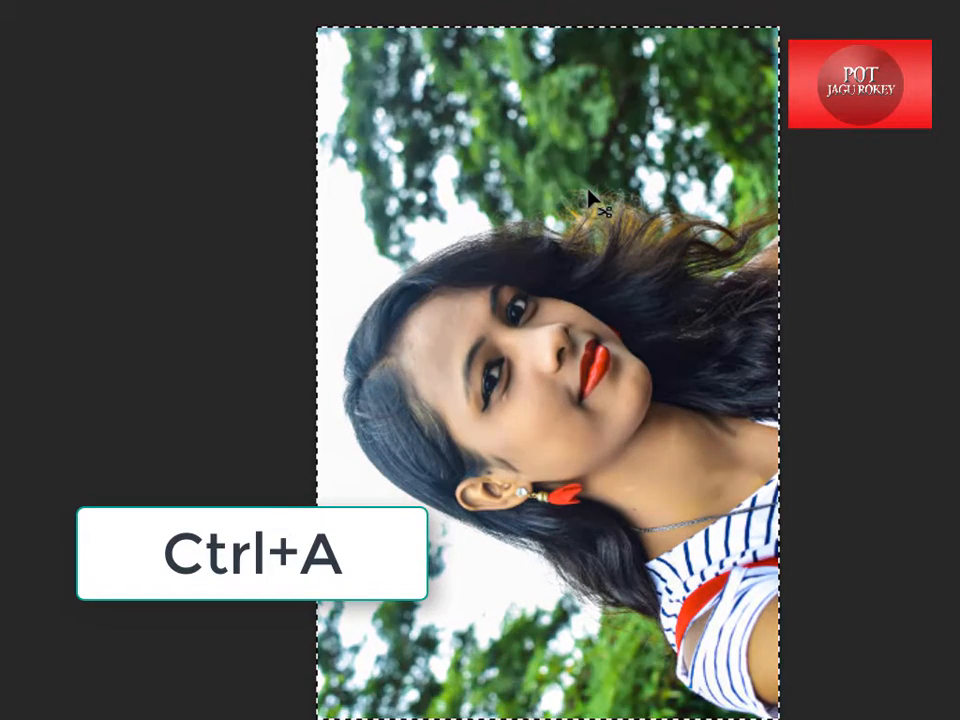
- Shrink the selected photo proportionally around its centre to about 29.4% with Free Transform and apply it
key(ctrl+t)
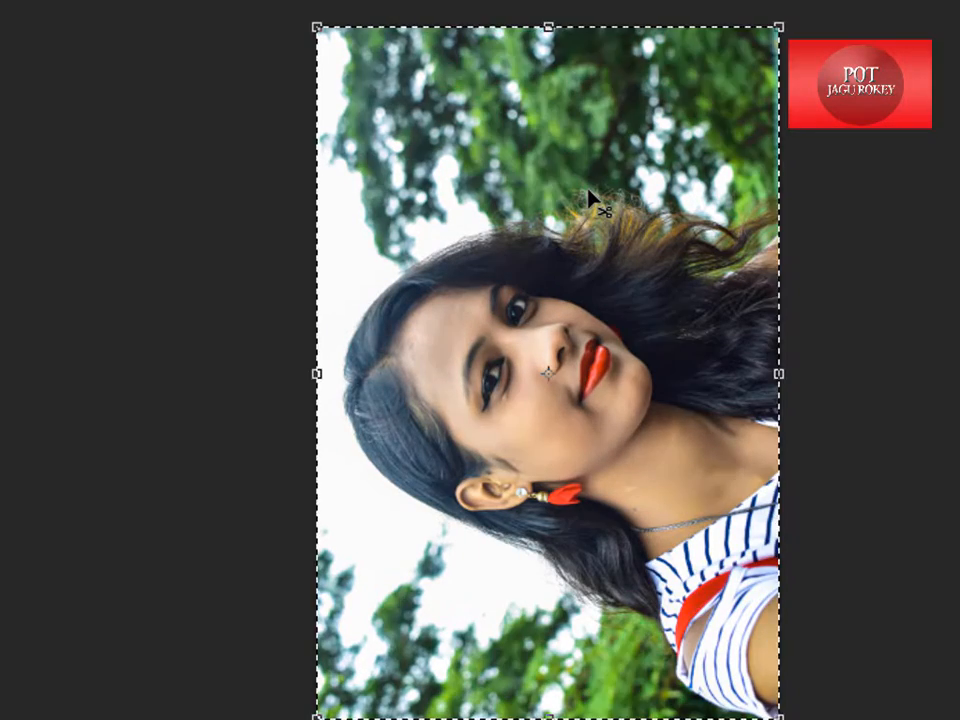
key(shift+alt)
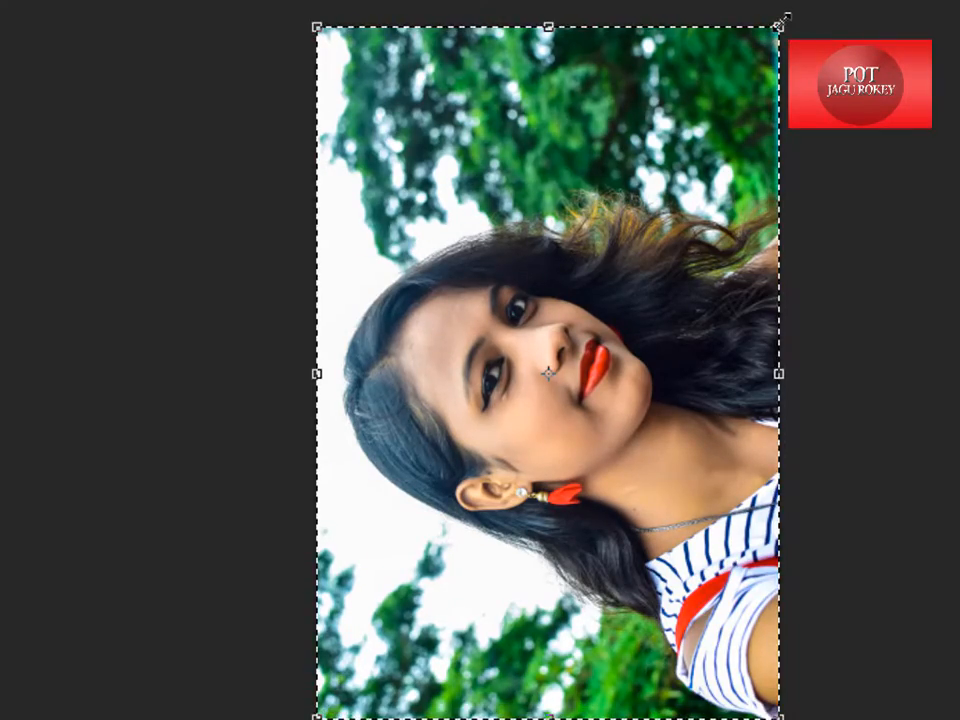
drag(780, 22, 674, 272)
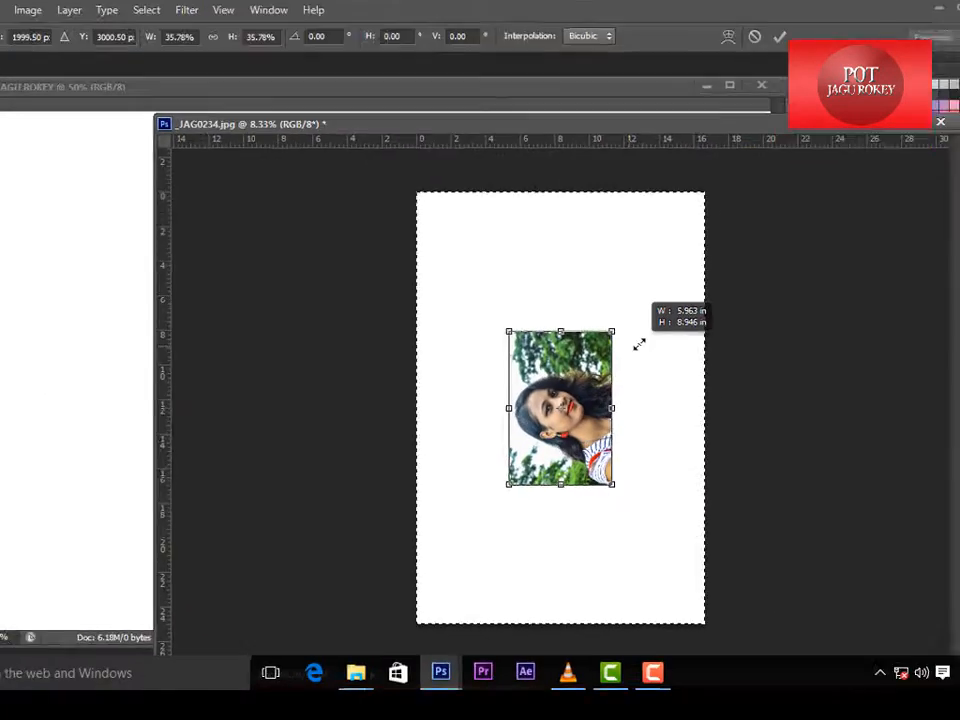
drag(639, 344, 608, 360)
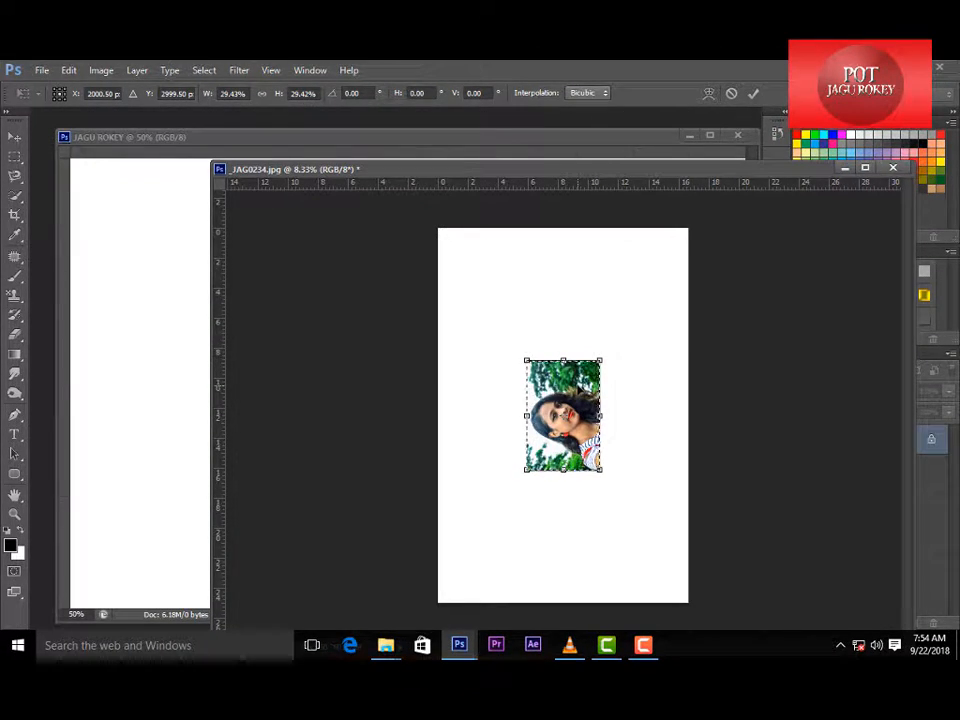
key(Return)
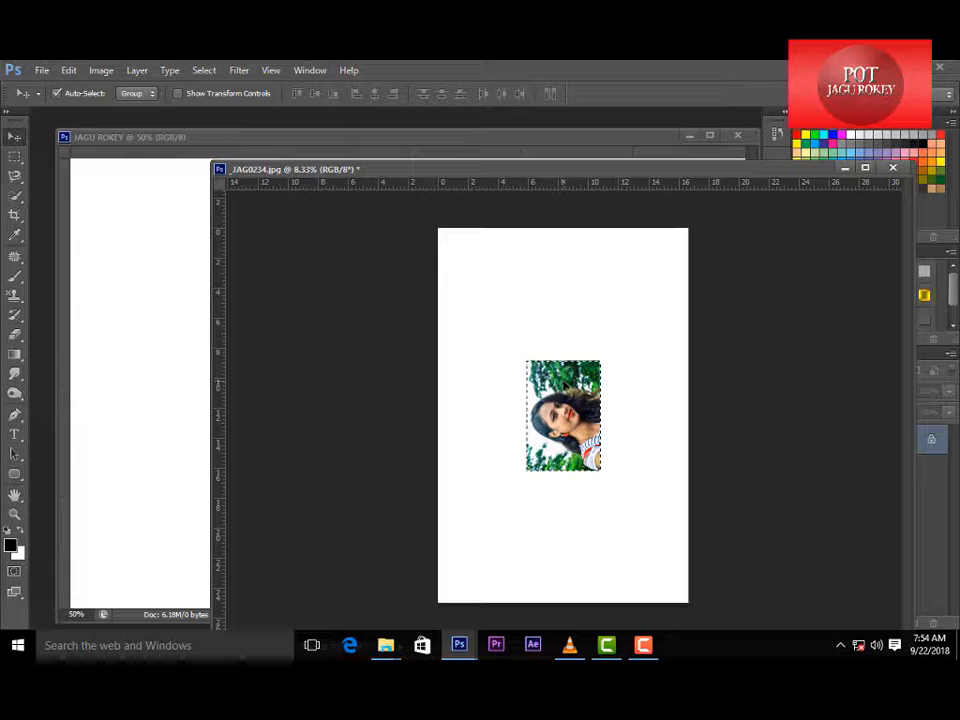
- Copy the shrunken photo into the blank JAGU ROKEY document, scaled down further and positioned slightly left of centre with white space around it
drag(518, 396, 460, 262)
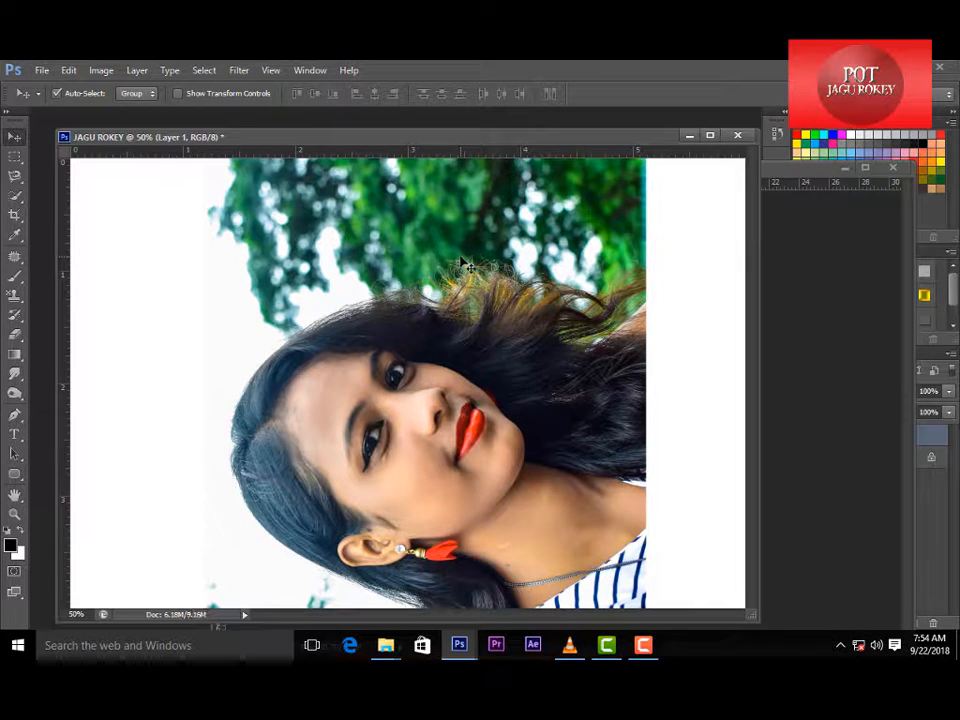
key(ctrl+t)
drag(543, 285, 508, 225)
key(Return)
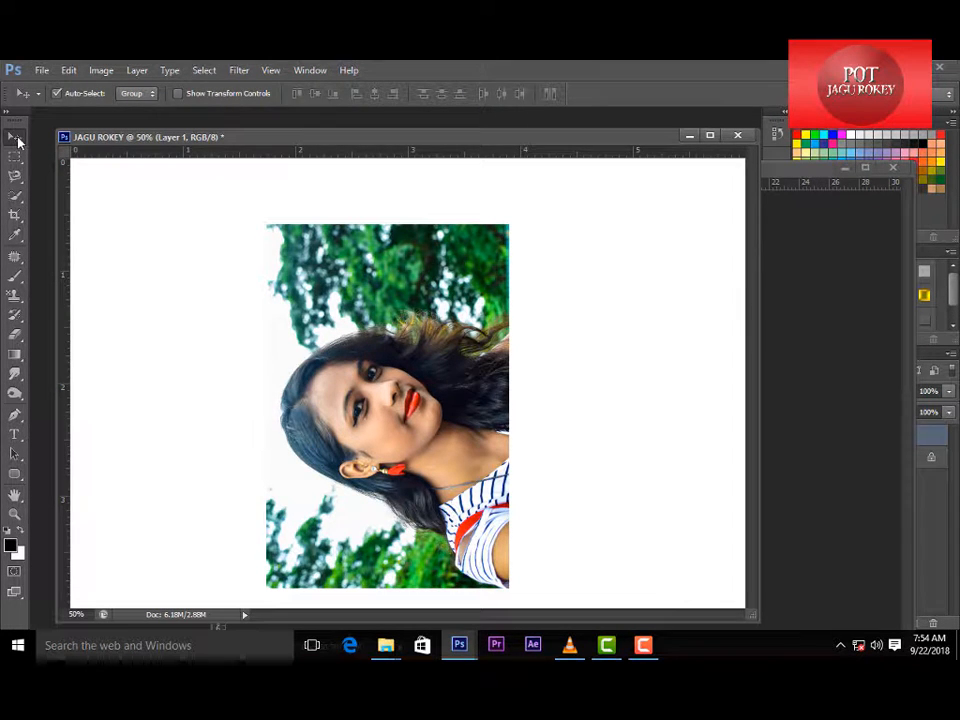
mouse_move(381, 348)
mouse_down()
mouse_move(400, 280)
mouse_move(400, 351)
mouse_move(381, 329)
mouse_up()
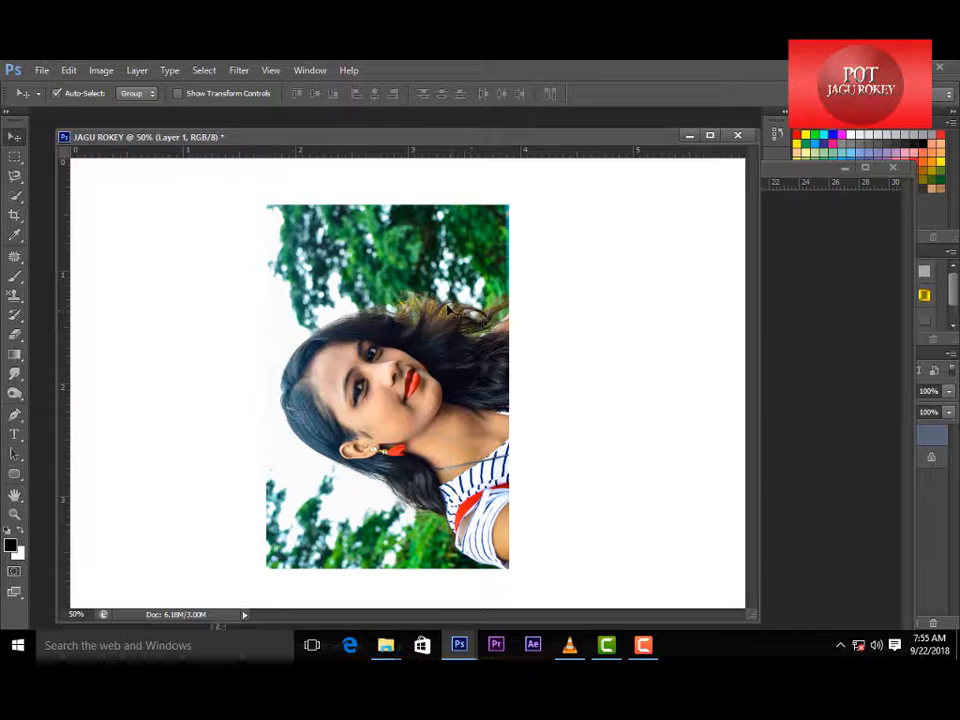
drag(300, 218, 430, 280)
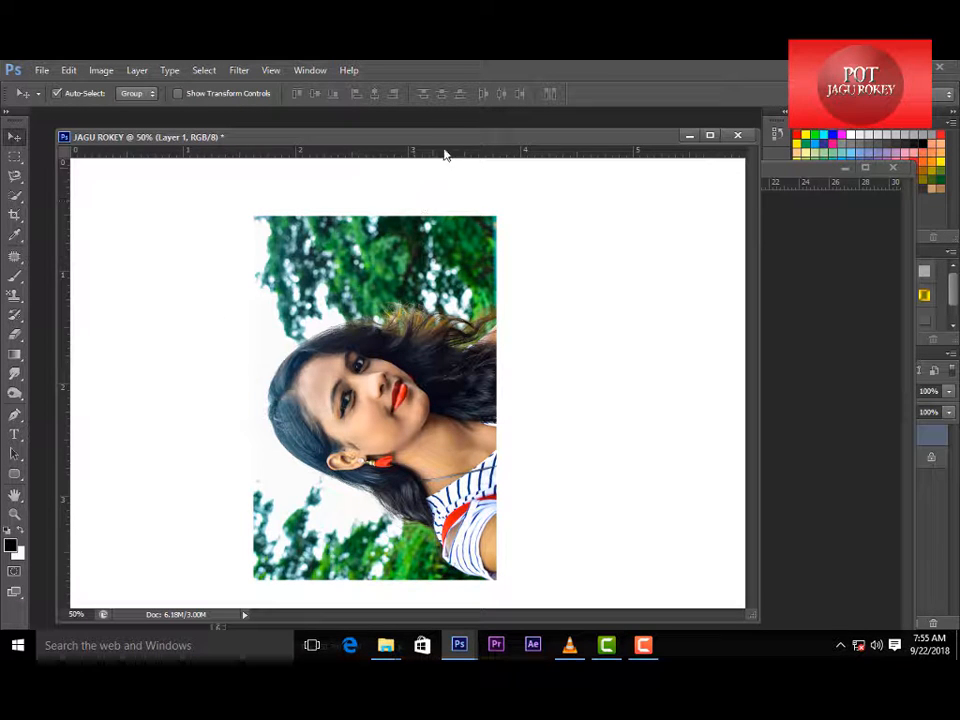
key(ctrl+o)
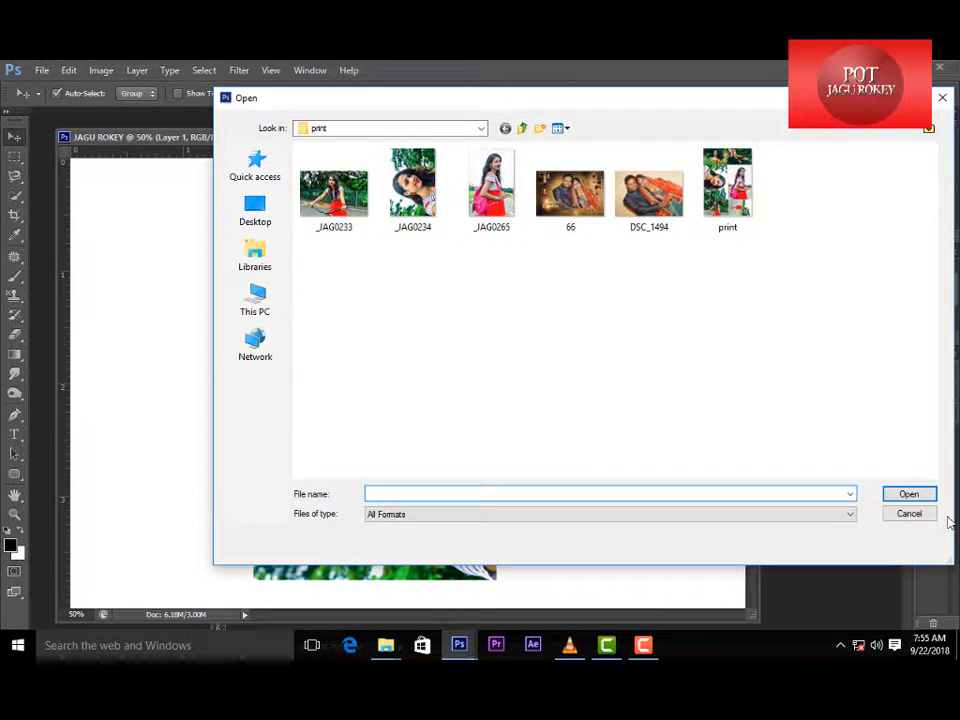
click(900, 515)
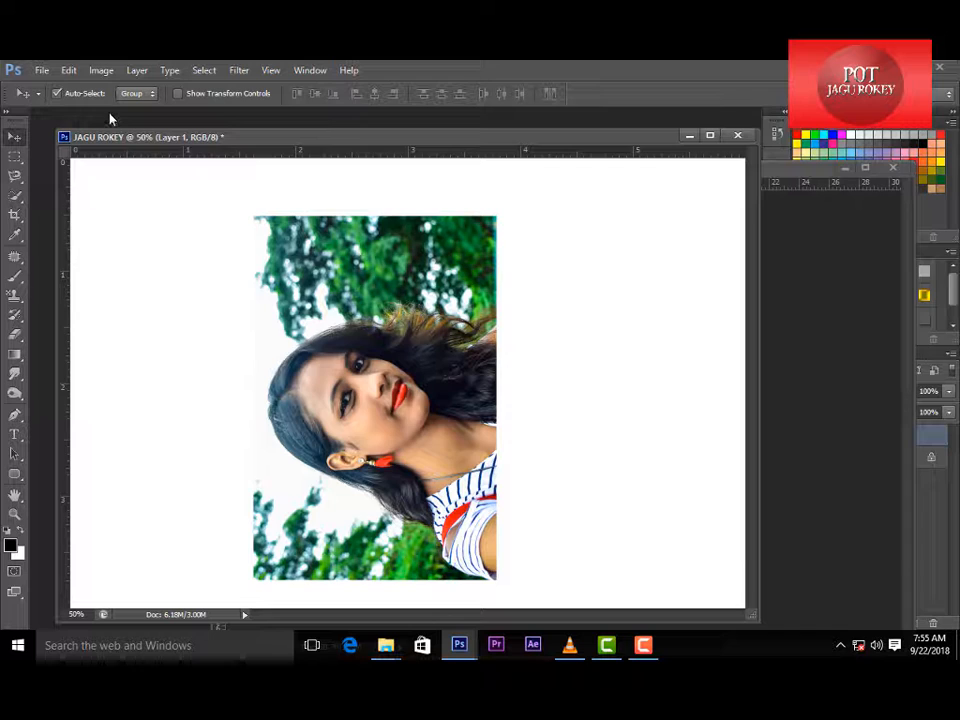
key(ctrl+o)
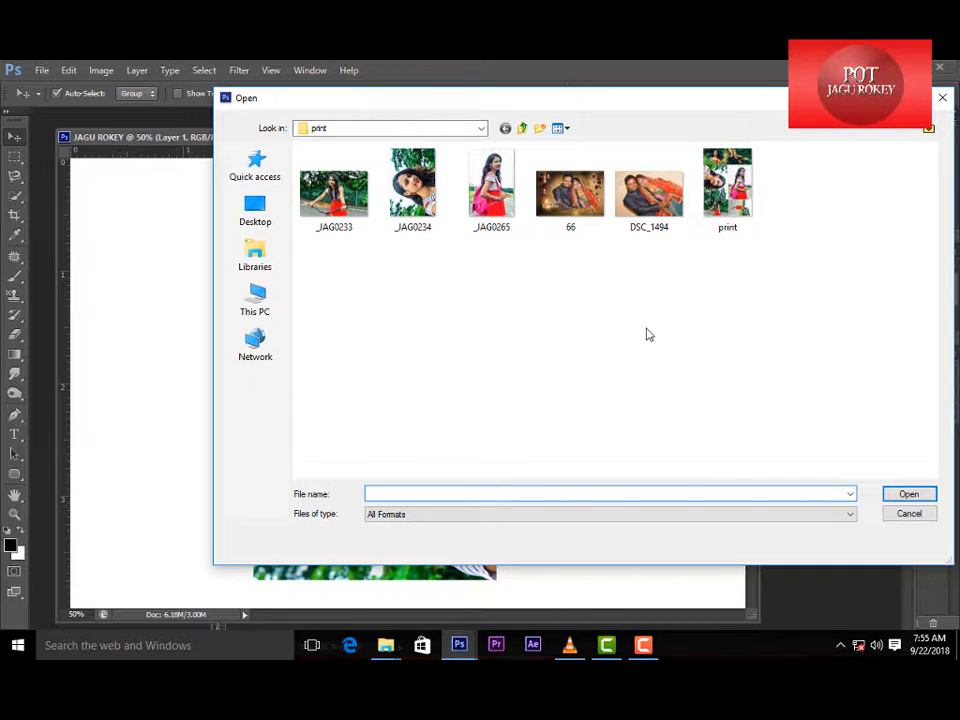
click(908, 513)
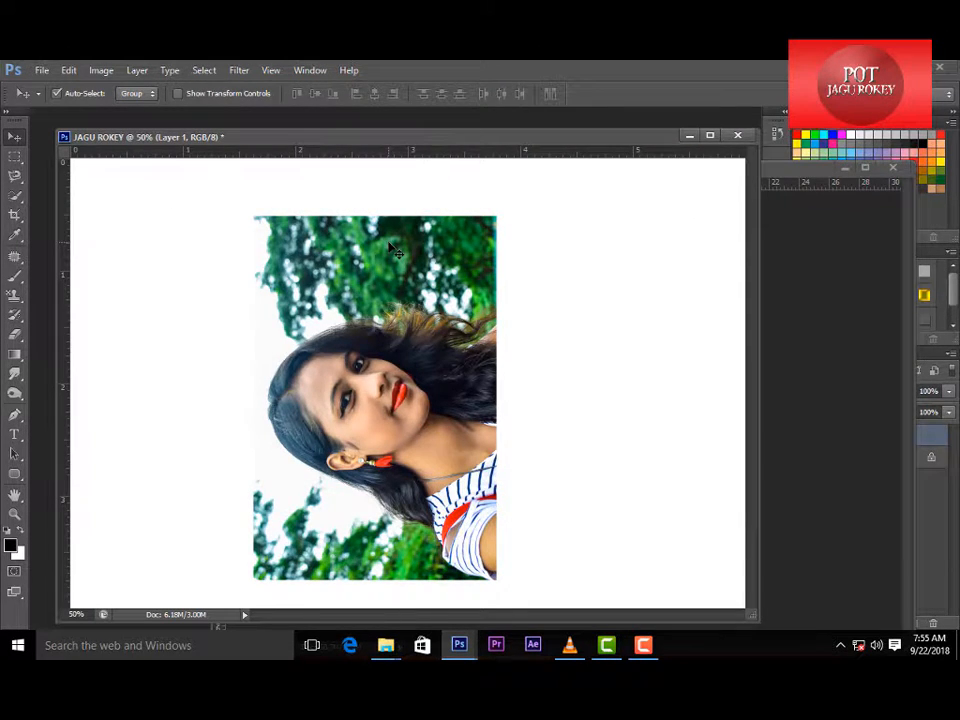
- Open the _JAG0265 photo from the print folder in its own floating window, fitted to view
key(ctrl+o)
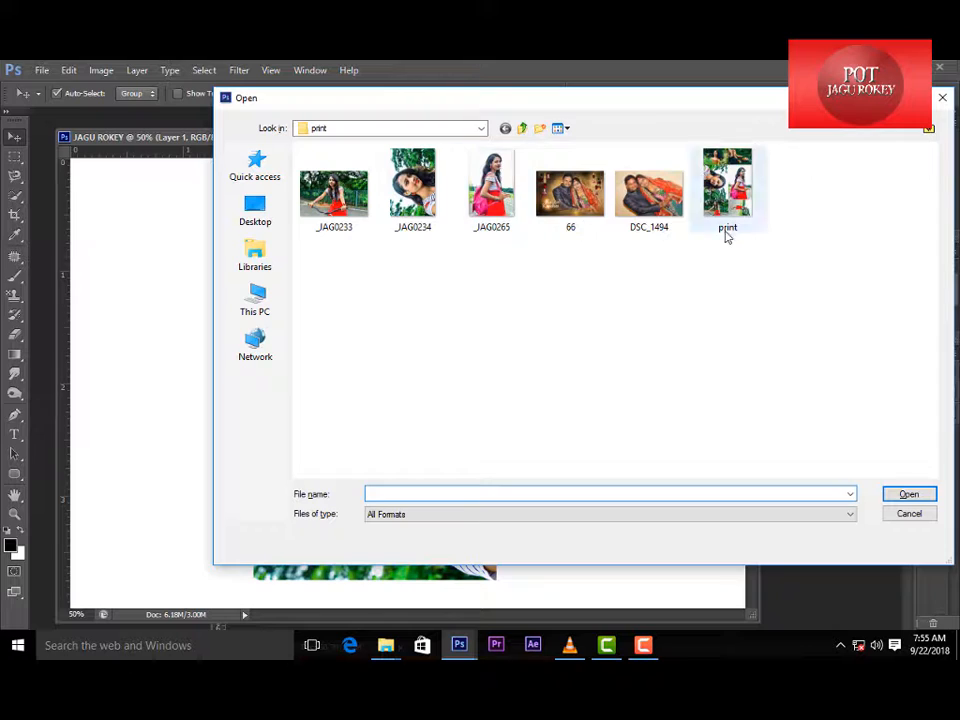
double_click(491, 195)
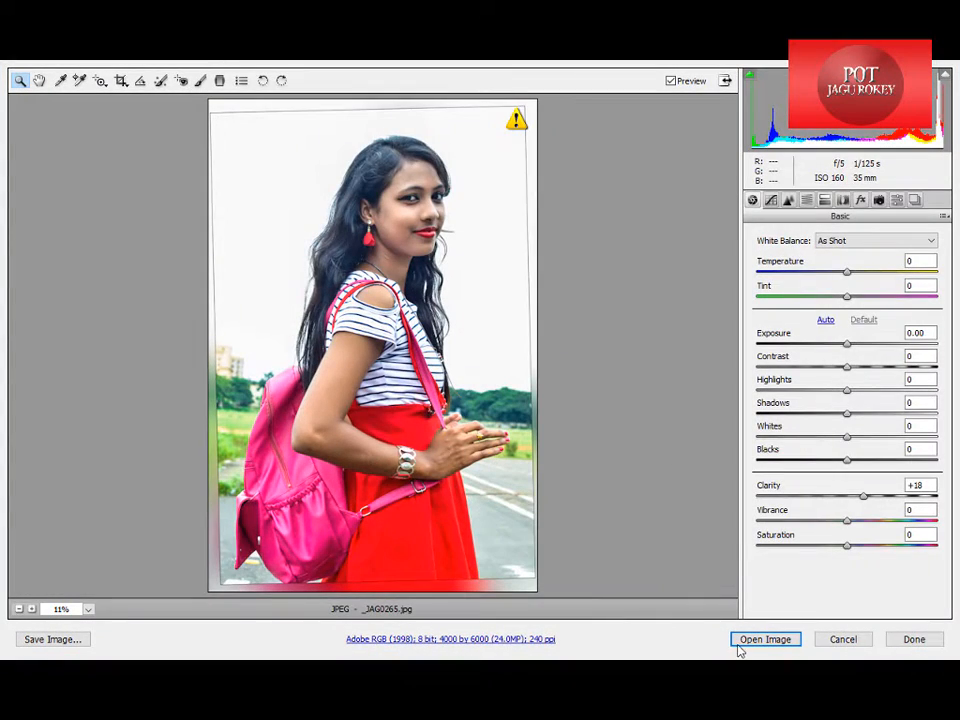
click(740, 644)
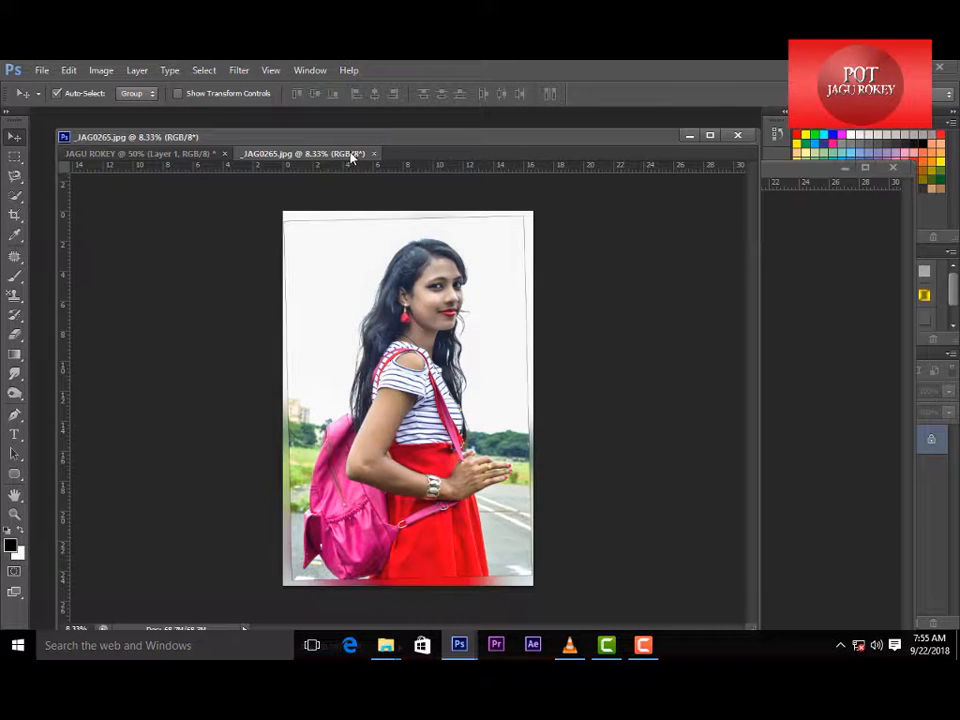
drag(289, 157, 595, 180)
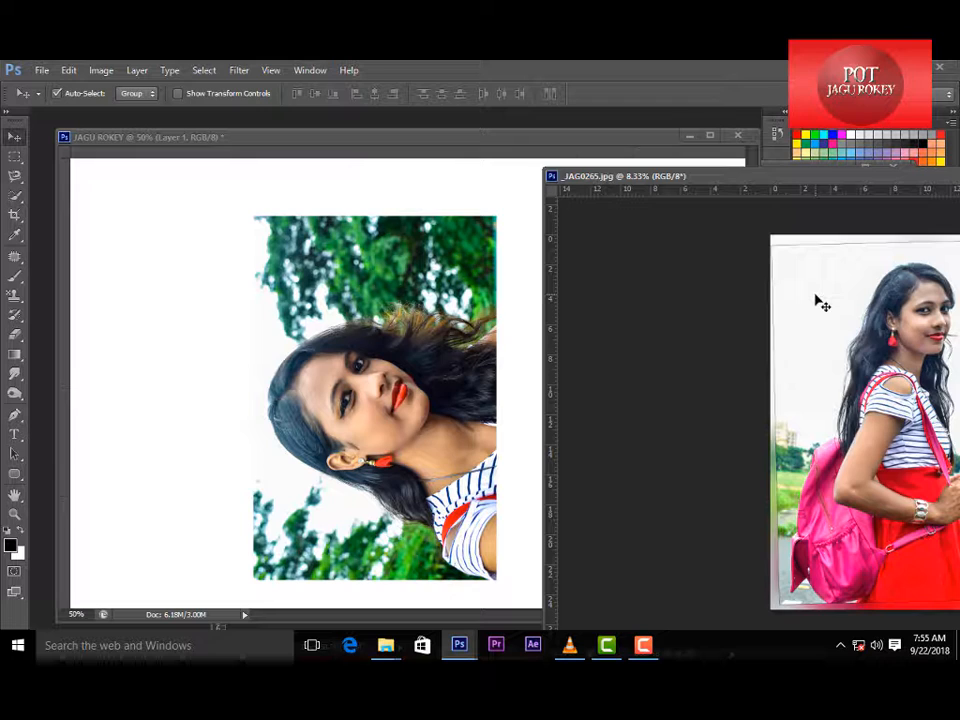
key(ctrl+0)
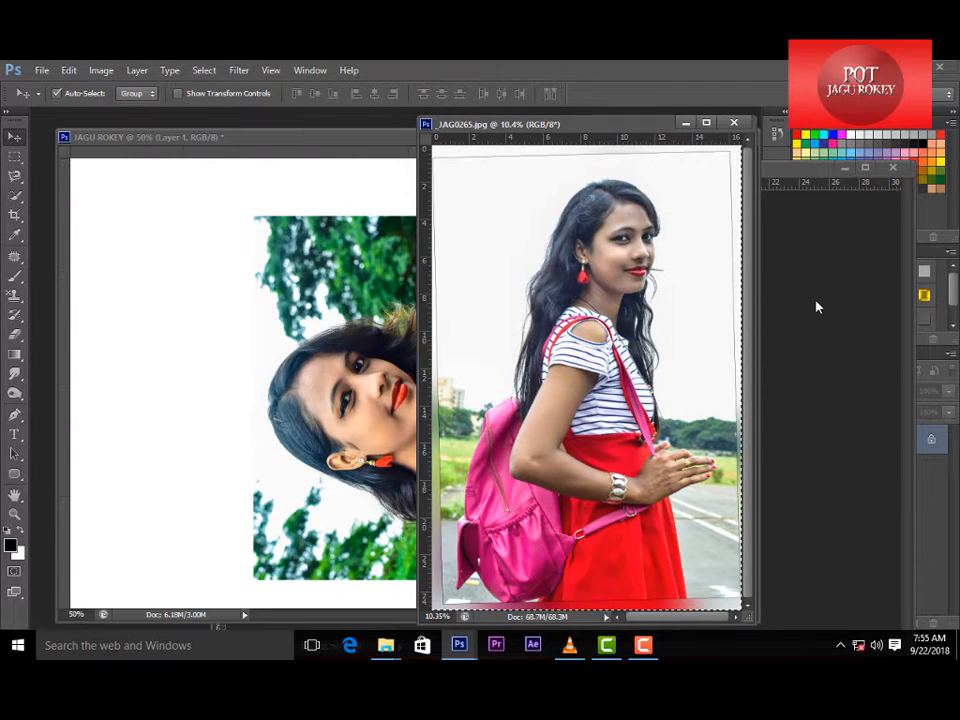
- Shrink the entire _JAG0265 photo around its centre with Free Transform and copy it into the JAGU ROKEY document
key(ctrl+a)
key(ctrl+t)
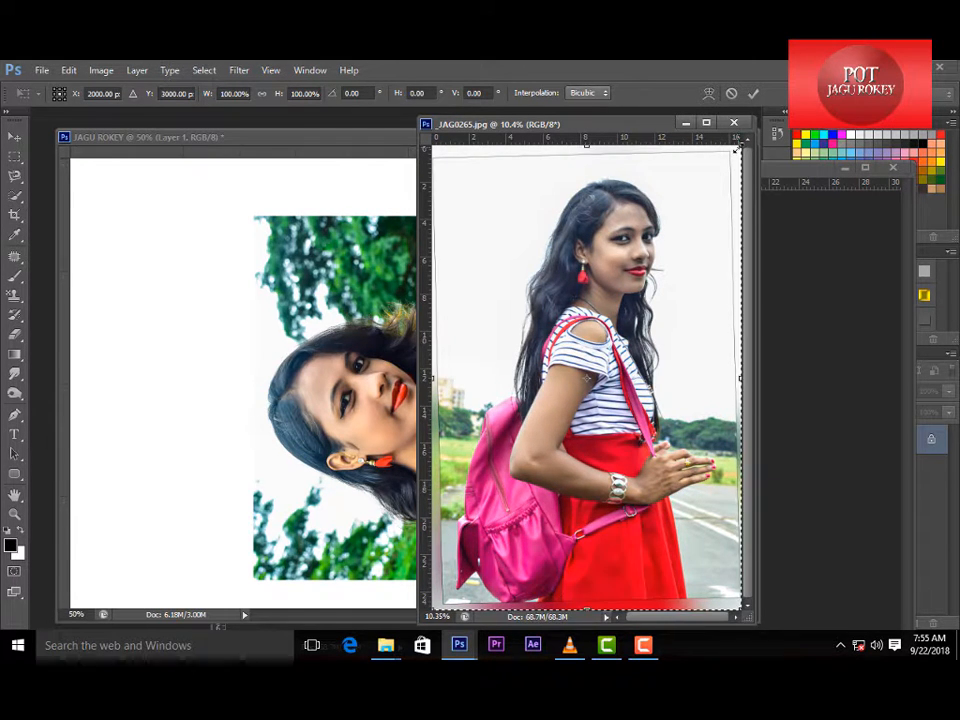
drag(735, 150, 356, 413)
key(Return)
- Scale the copied backpack photo down with Free Transform and place it to the right of the sideways portrait
key(ctrl+t)
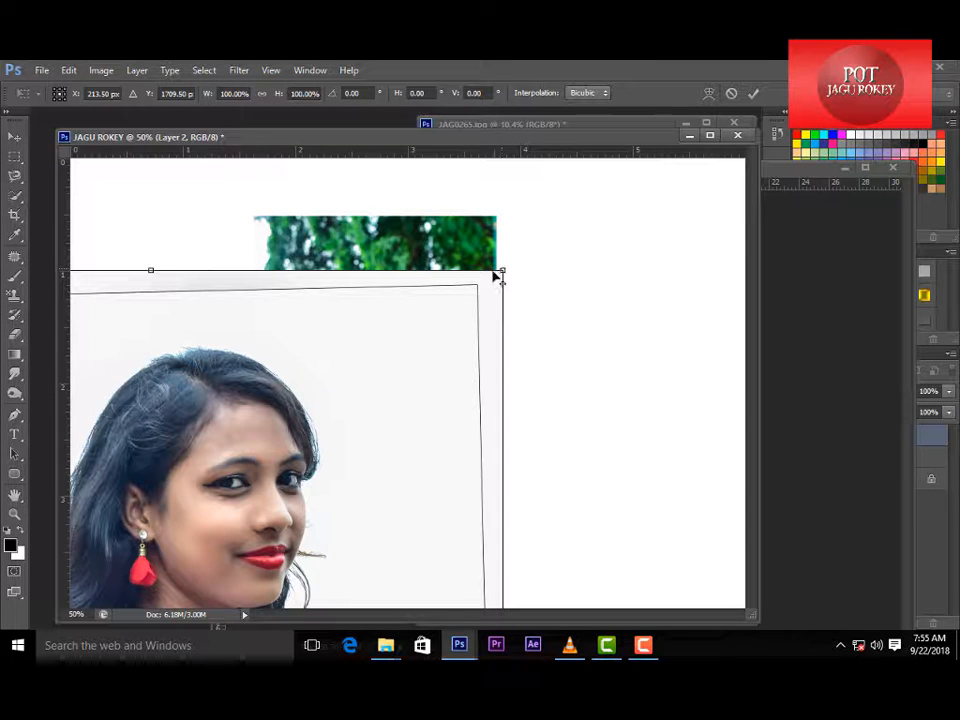
drag(500, 270, 535, 252)
drag(588, 217, 495, 358)
drag(434, 417, 648, 288)
key(Return)
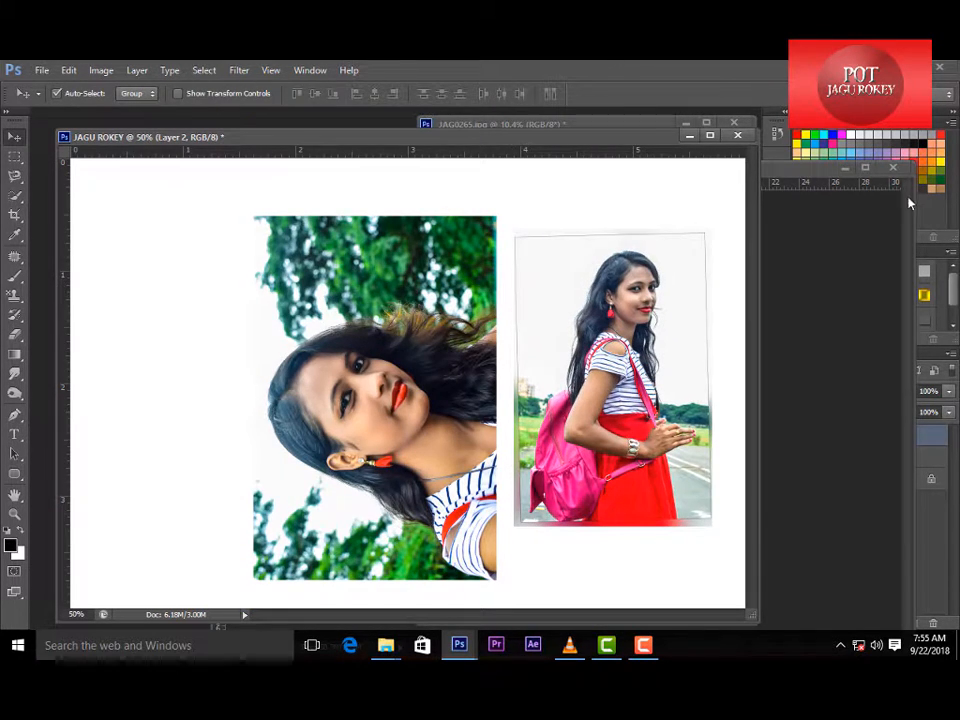
- Minimize both source photo windows and fit the JAGU ROKEY document to the workspace
click(848, 170)
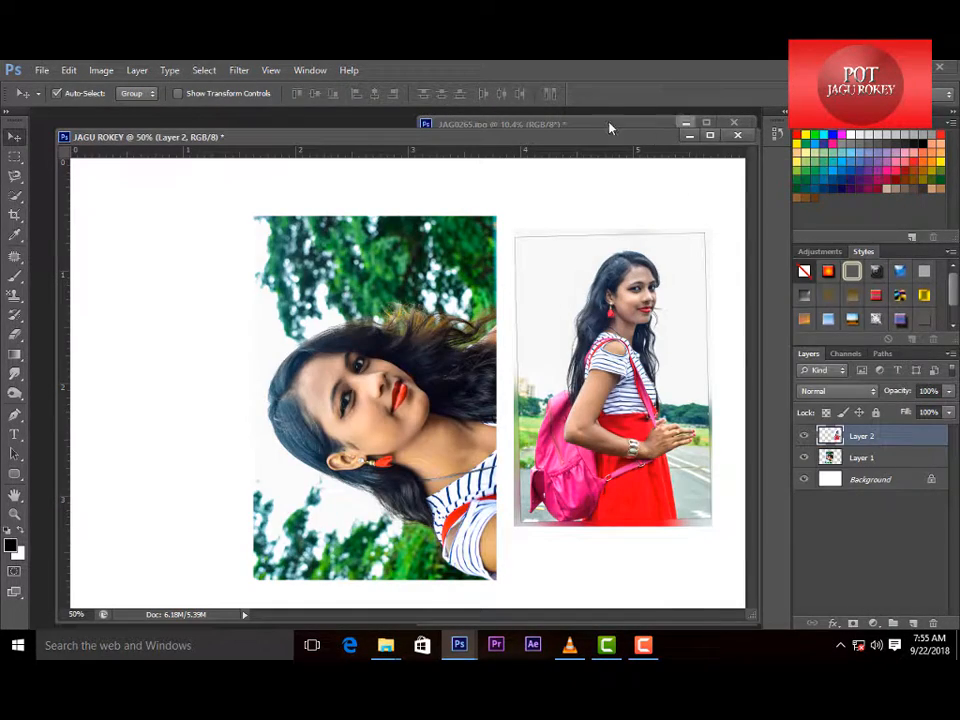
click(687, 124)
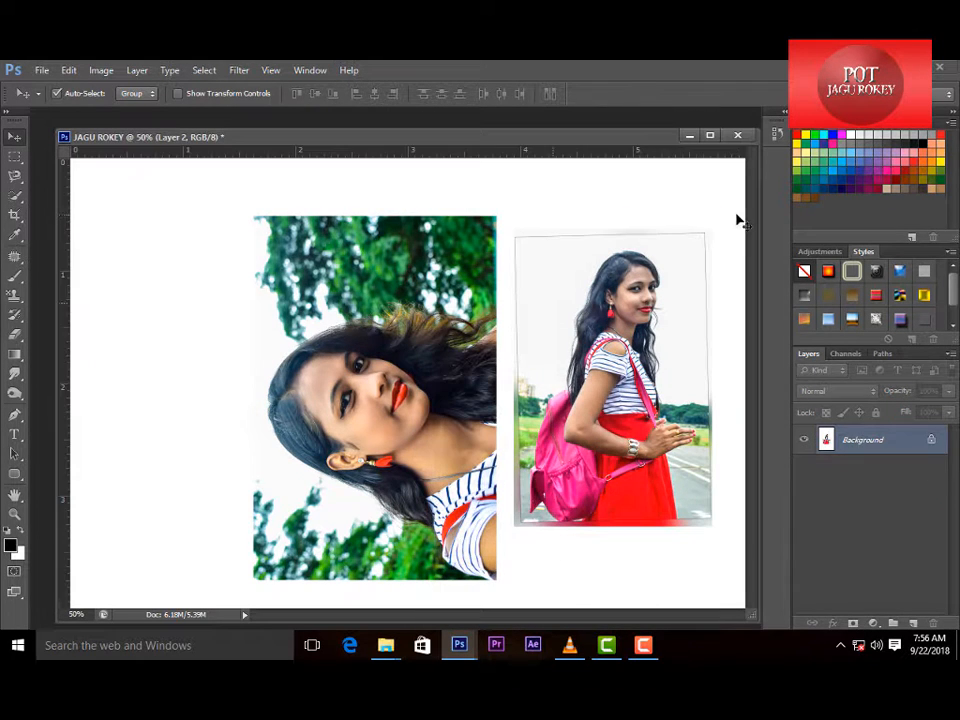
drag(502, 143, 462, 147)
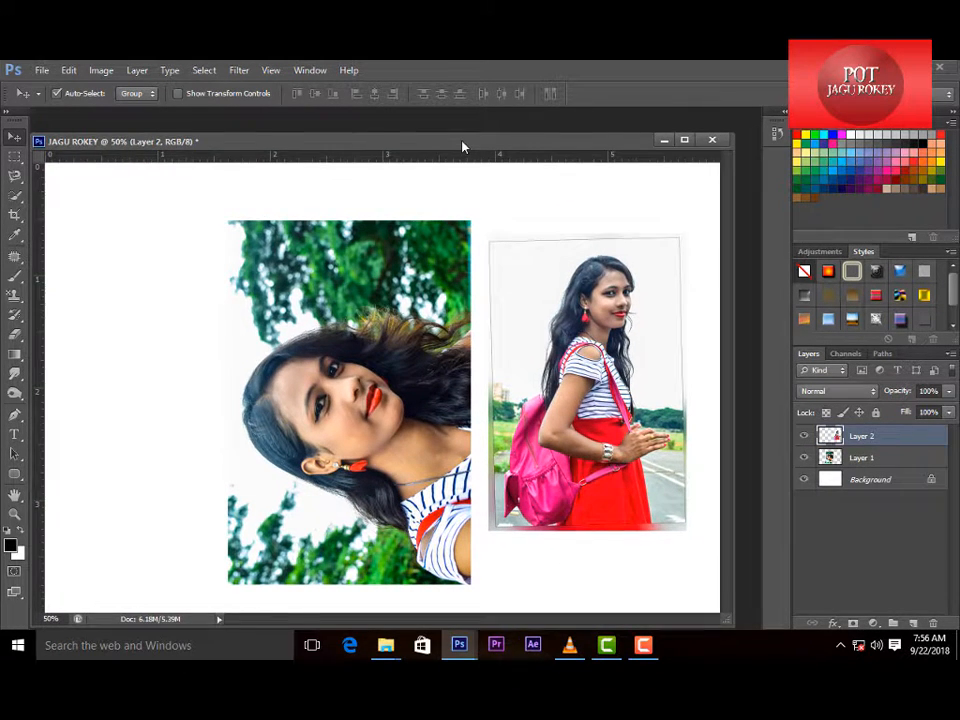
key(ctrl+0)
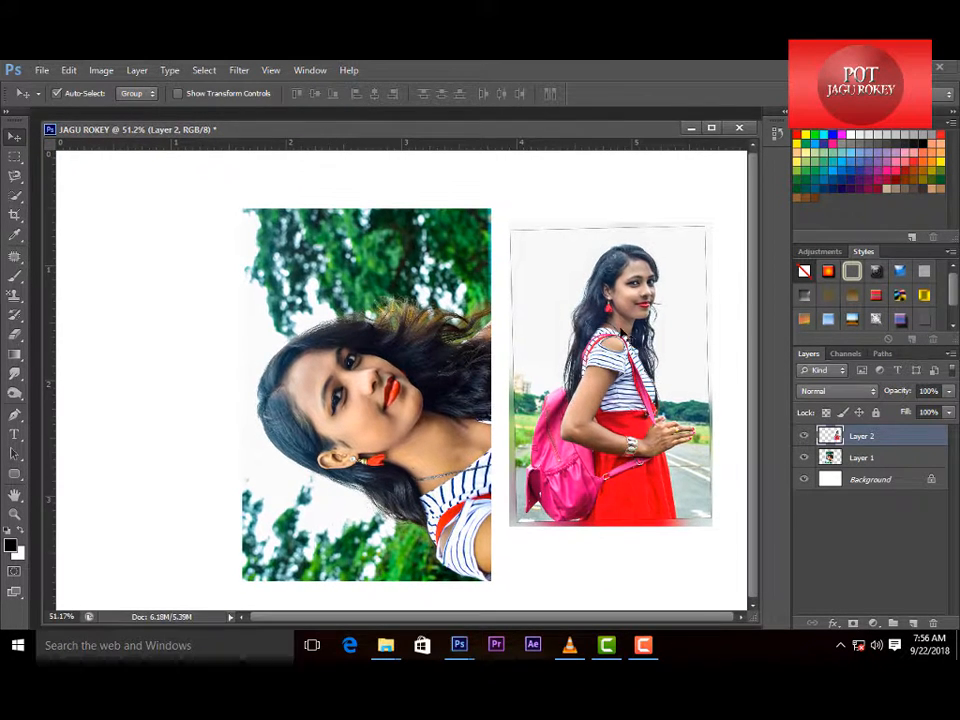
- Move the sideways portrait near the page's left edge and shift the backpack photo left beside it
drag(453, 304, 443, 366)
drag(288, 328, 290, 322)
drag(584, 368, 478, 359)
mouse_move(291, 297)
mouse_down()
mouse_move(299, 320)
mouse_move(297, 278)
mouse_move(294, 287)
mouse_up()
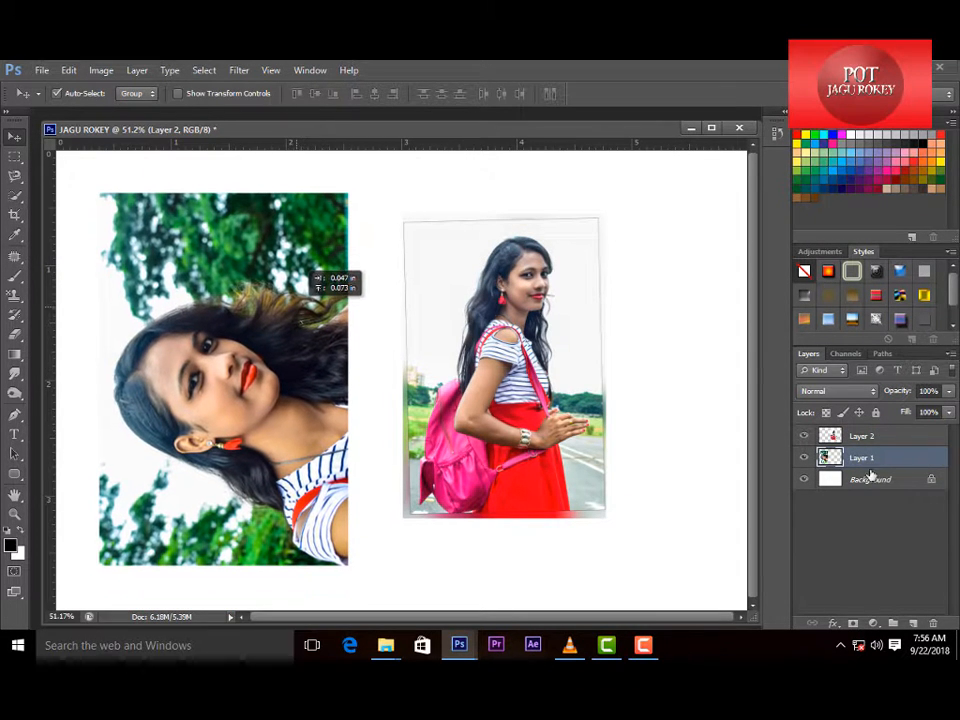
- Practise activating layers from the canvas, choosing Layer 1 on the sideways portrait and Layer 2 on the backpack photo
click(870, 440)
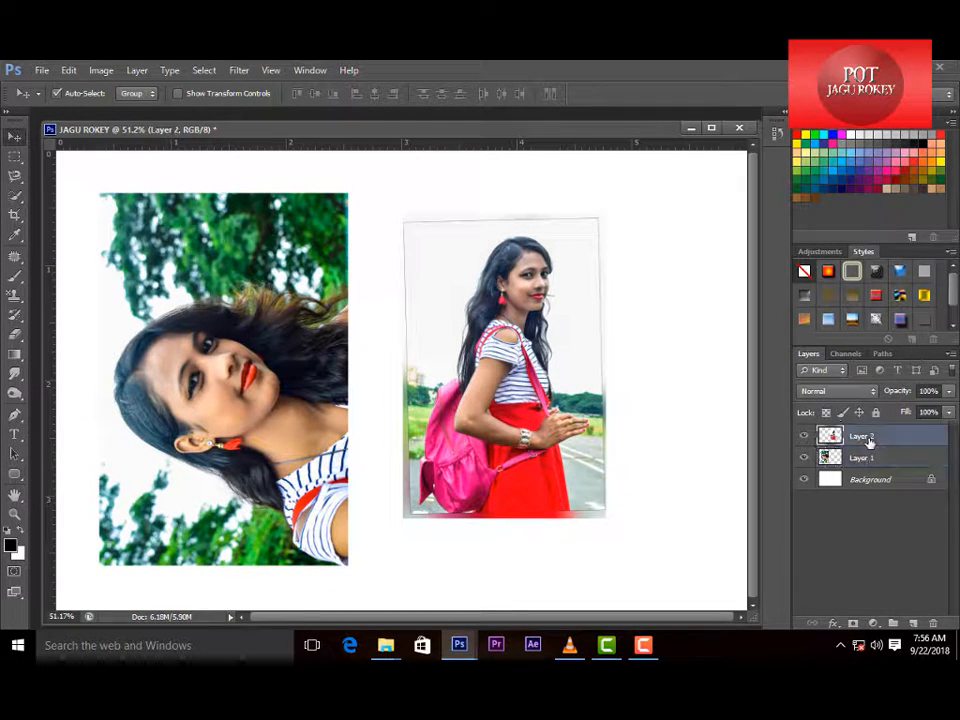
click(291, 331)
right_click(288, 326)
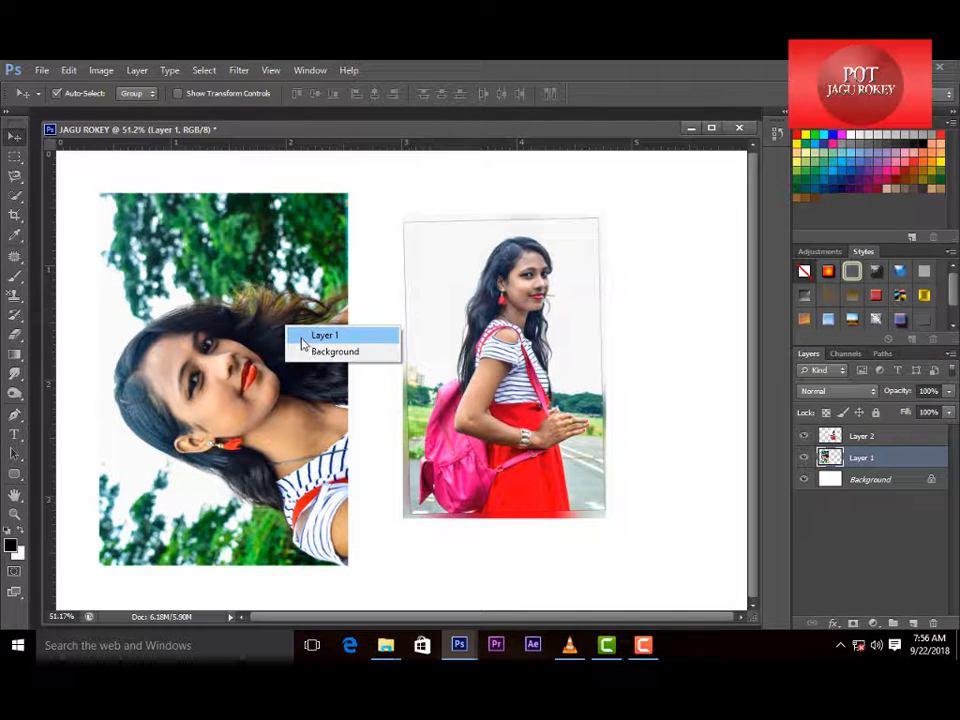
click(303, 336)
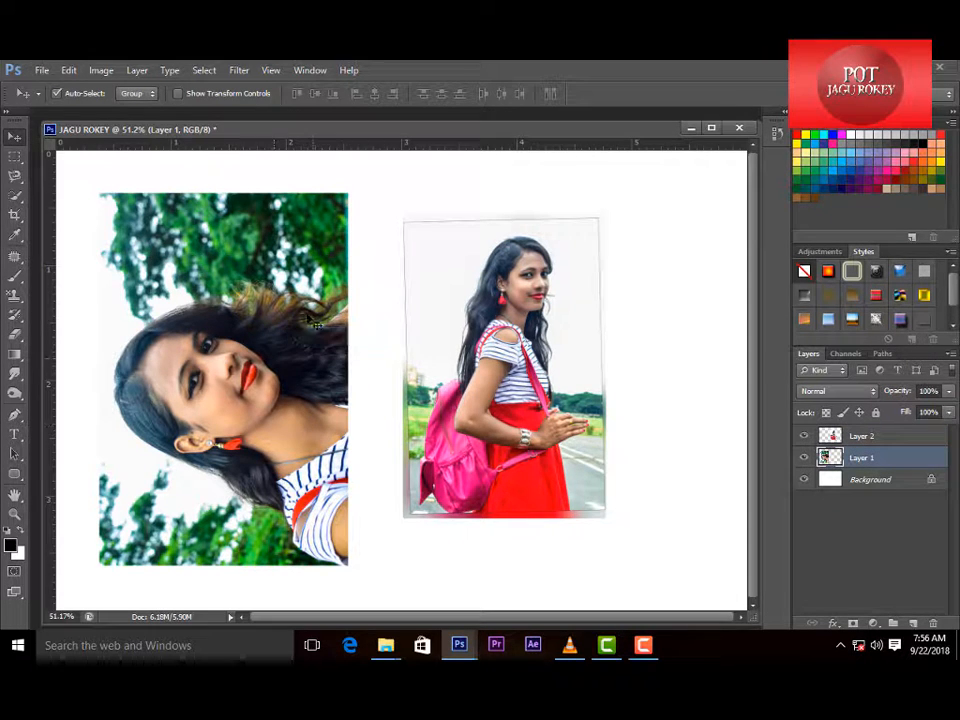
right_click(173, 281)
click(190, 280)
right_click(565, 367)
click(594, 370)
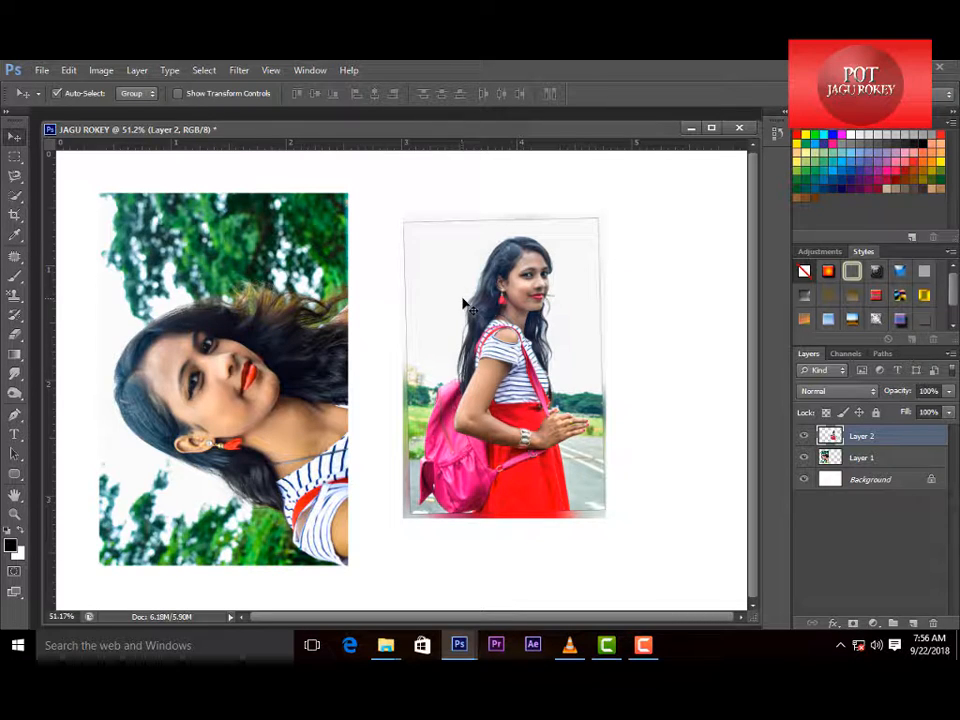
- Switch the active layer between Layer 1 and Layer 2 by picking them on the photos, ending on the sideways portrait's Layer 1
click(152, 222)
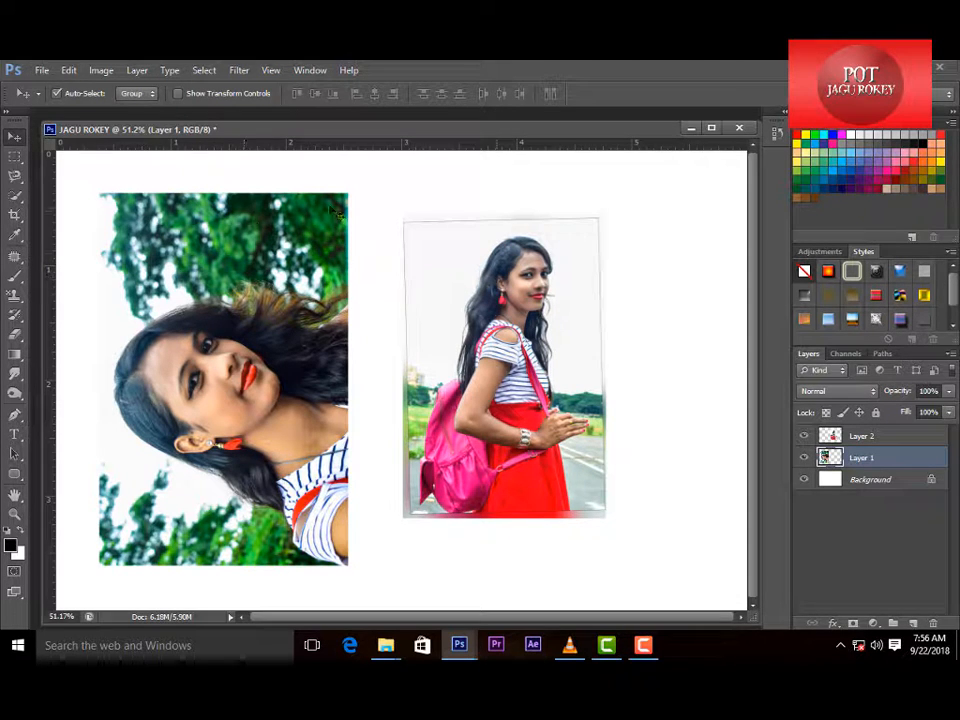
right_click(279, 260)
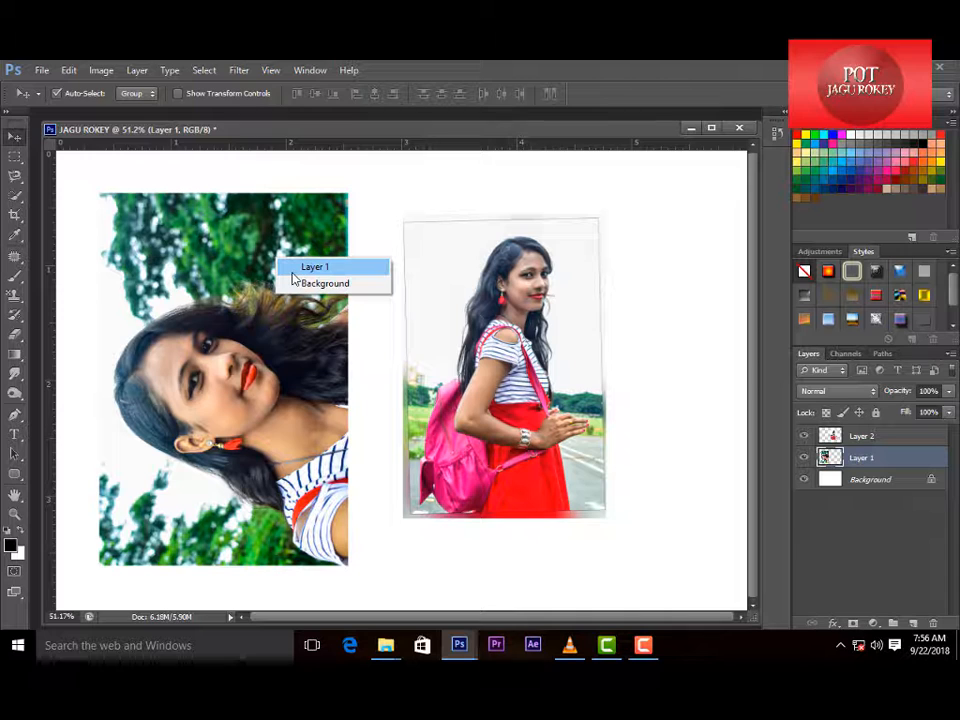
click(292, 272)
right_click(275, 266)
click(296, 280)
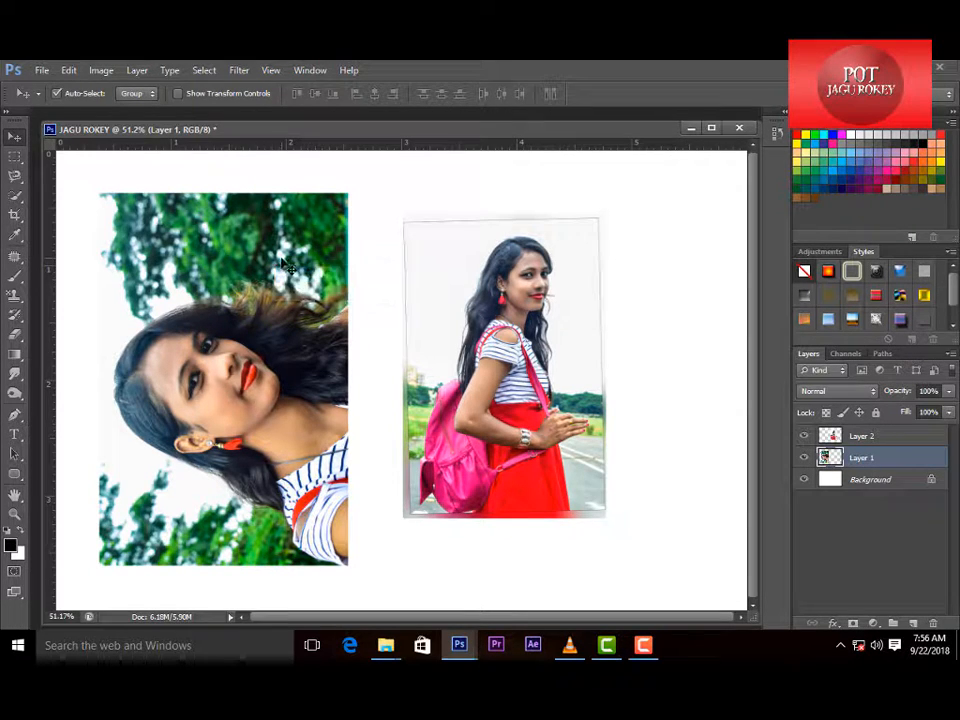
right_click(279, 260)
click(340, 270)
right_click(478, 258)
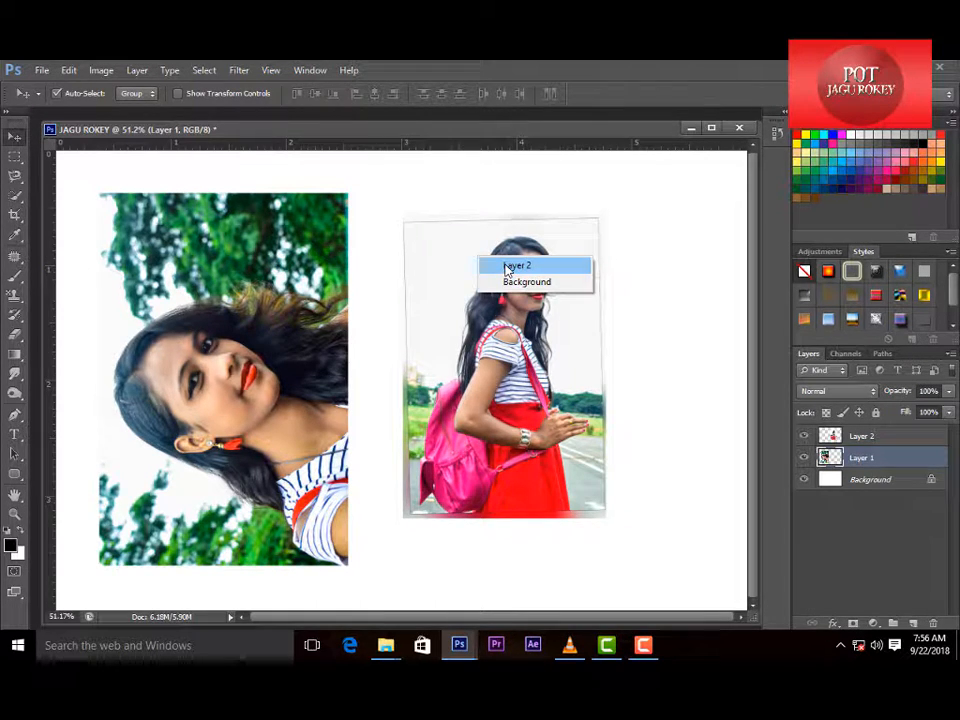
click(506, 267)
right_click(205, 257)
click(217, 265)
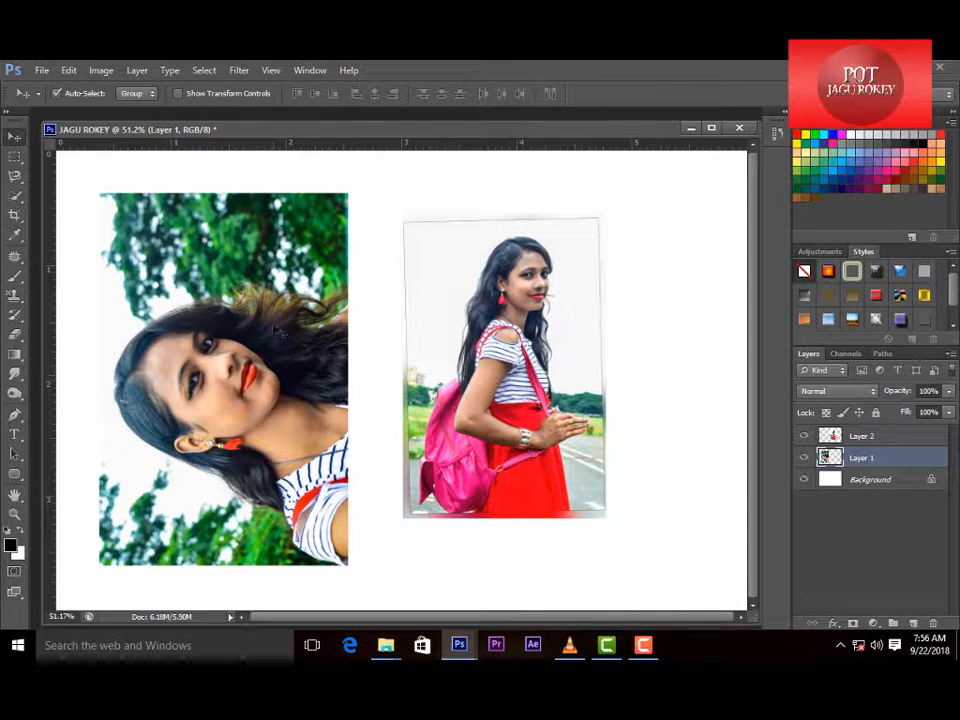
- Move the backpack photo down and right, and shift the sideways portrait slightly after activating its Layer 1 from the canvas
mouse_move(283, 331)
mouse_down()
mouse_move(295, 428)
mouse_move(276, 335)
mouse_up()
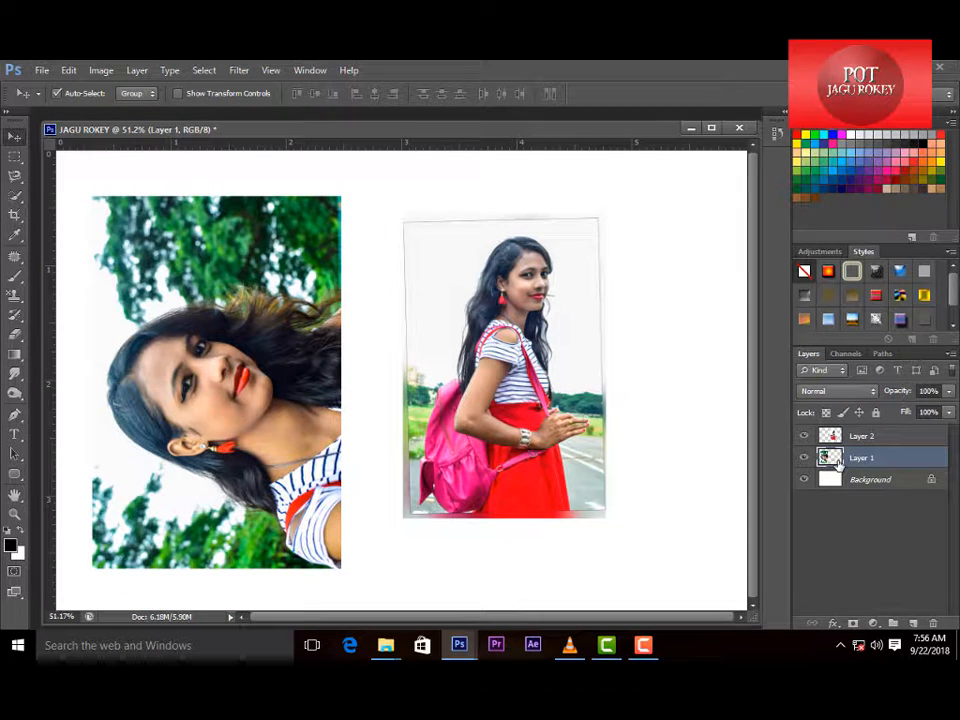
drag(454, 287, 481, 330)
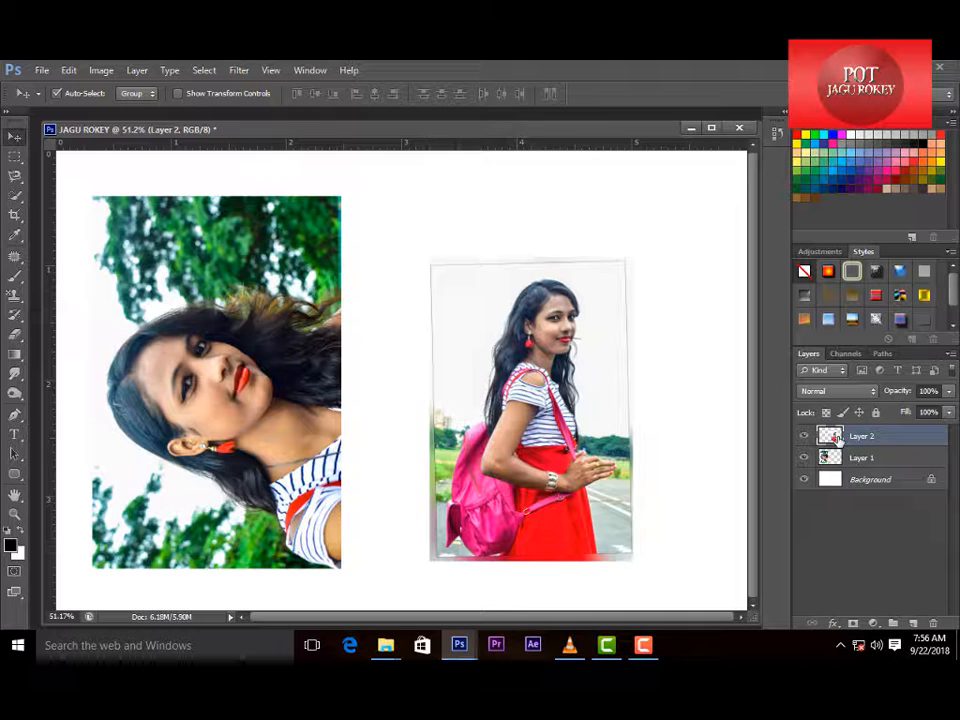
right_click(245, 320)
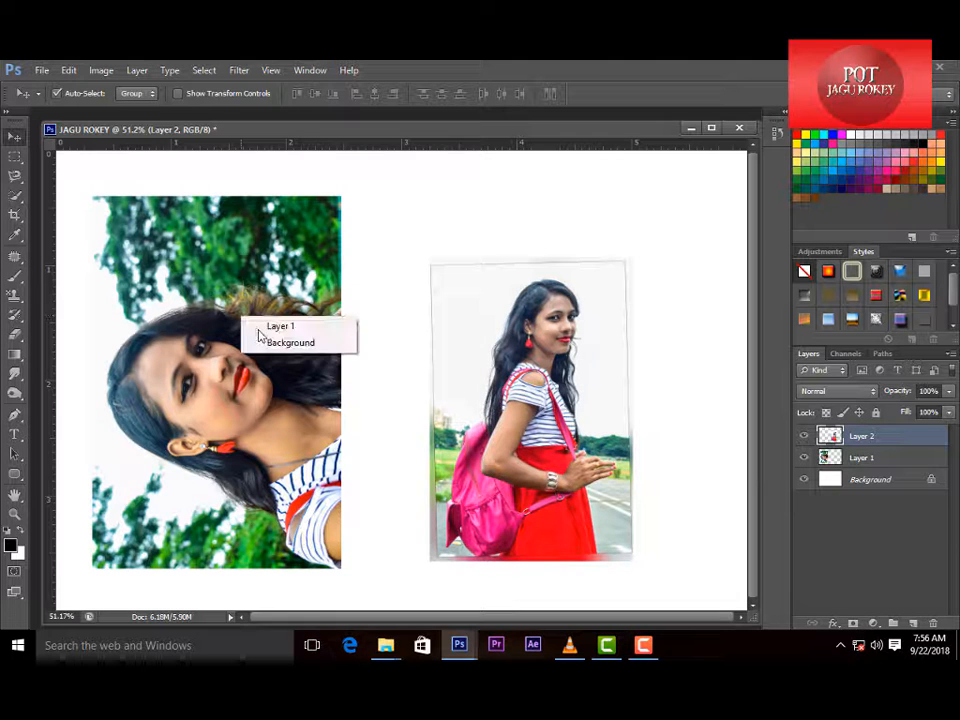
click(265, 329)
drag(277, 334, 281, 338)
mouse_move(261, 281)
mouse_down()
mouse_move(270, 313)
mouse_move(266, 274)
mouse_move(272, 297)
mouse_move(270, 282)
mouse_up()
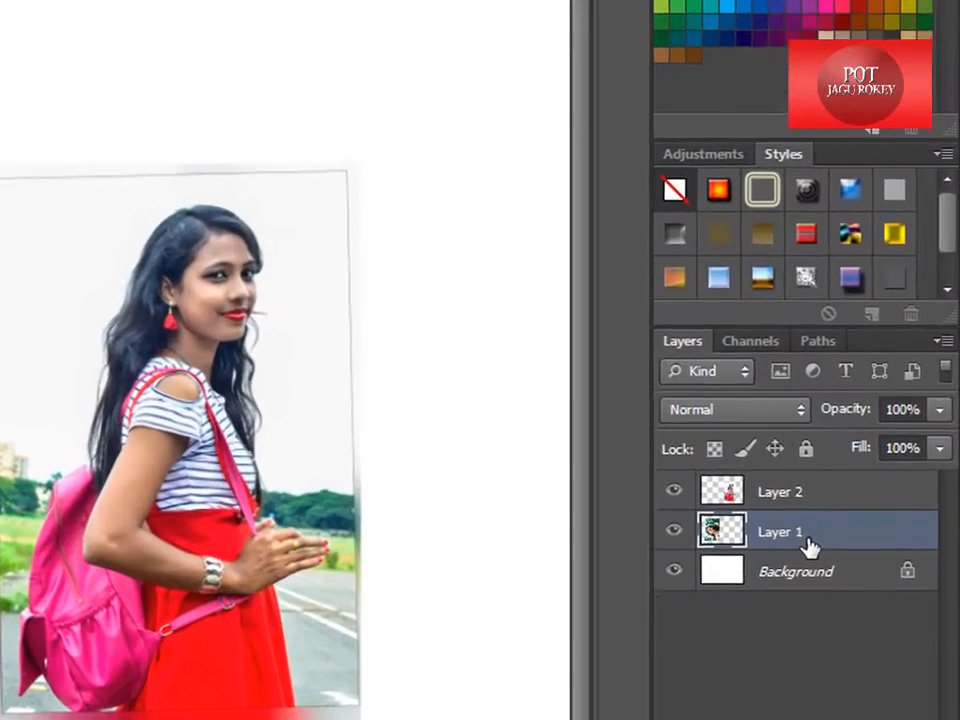
- Rename the sideways portrait's Layer 1 as PHOTO_1
double_click(785, 535)
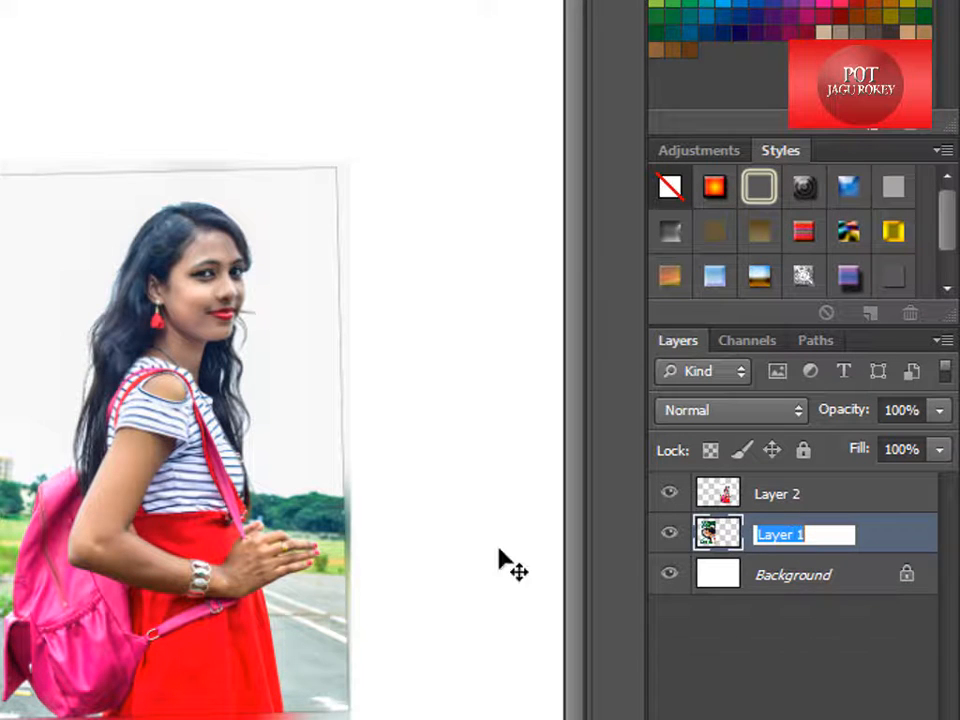
click(711, 538)
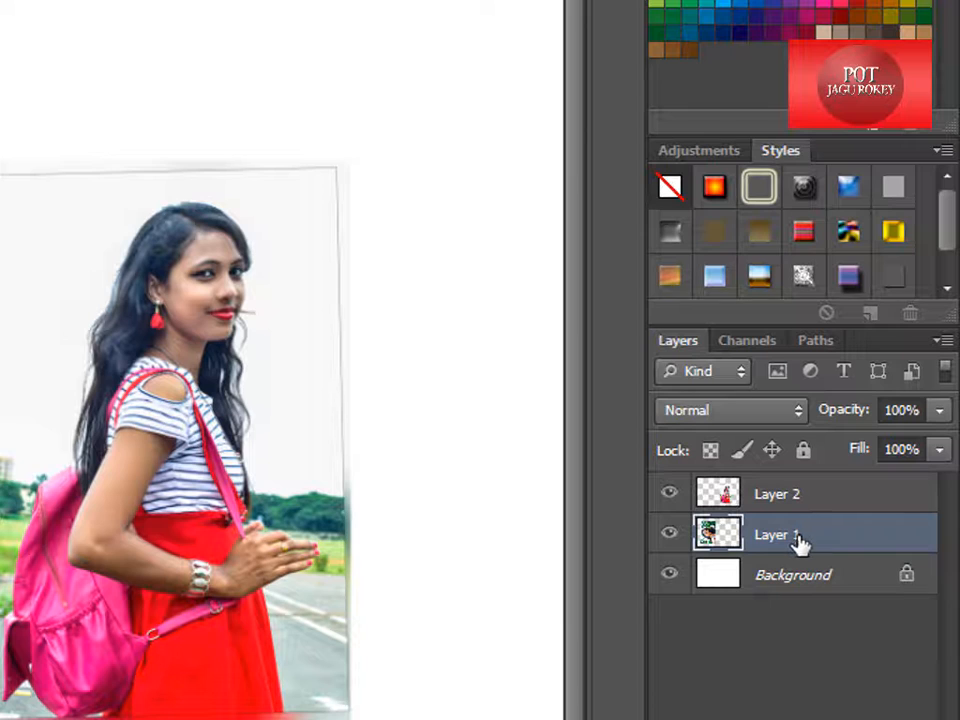
double_click(794, 538)
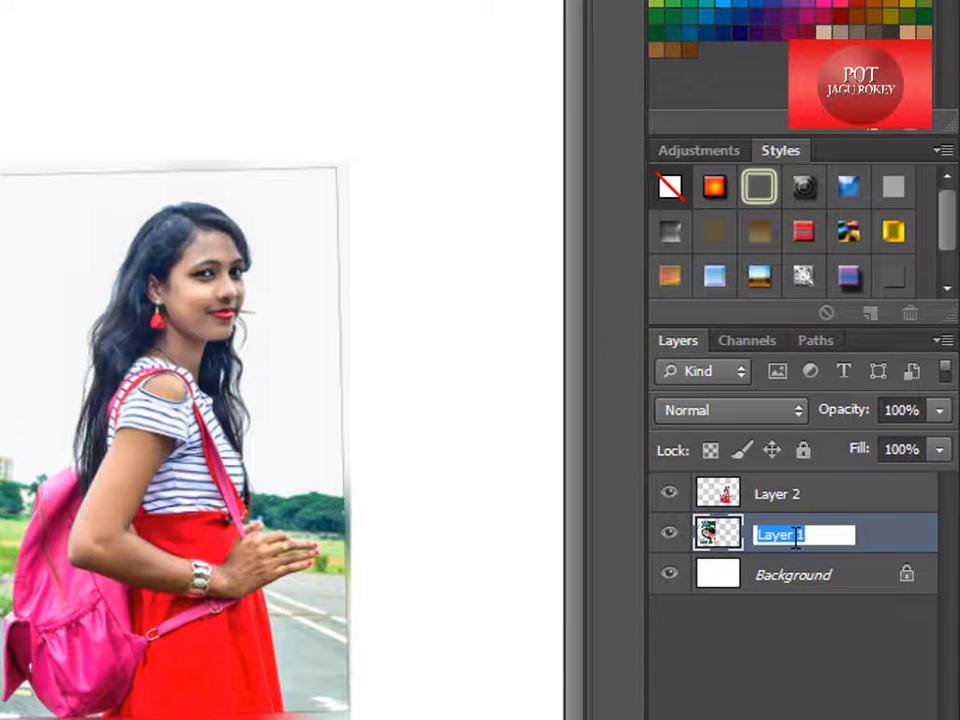
text(PHOTO_)
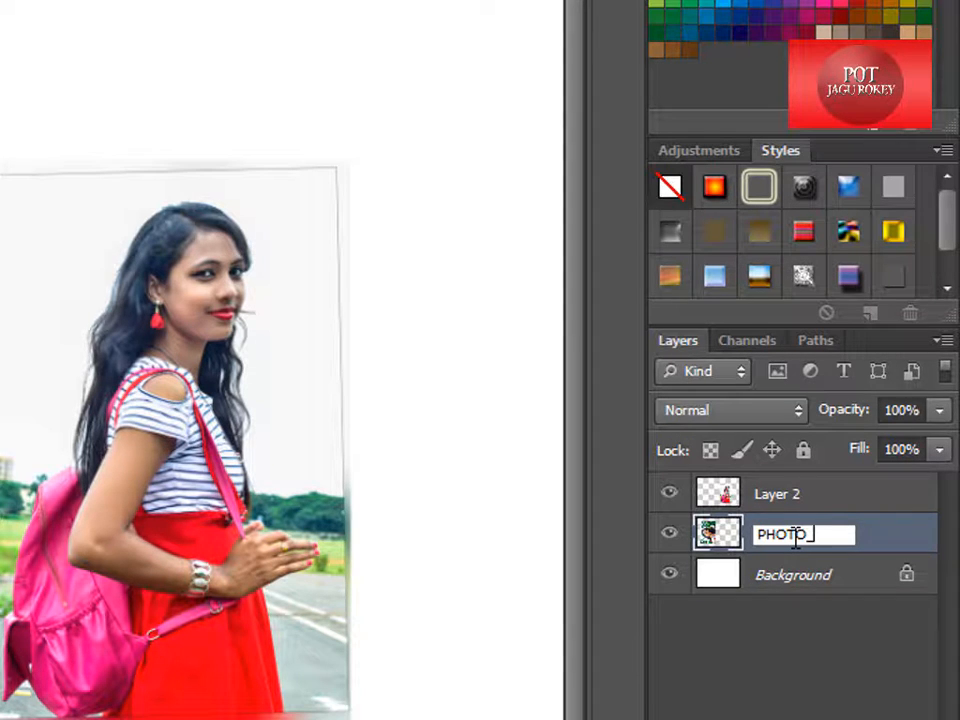
text(1)
- Shift the backpack photo slightly down and right and rename its layer from Layer 2 as PHOTO_2
click(805, 504)
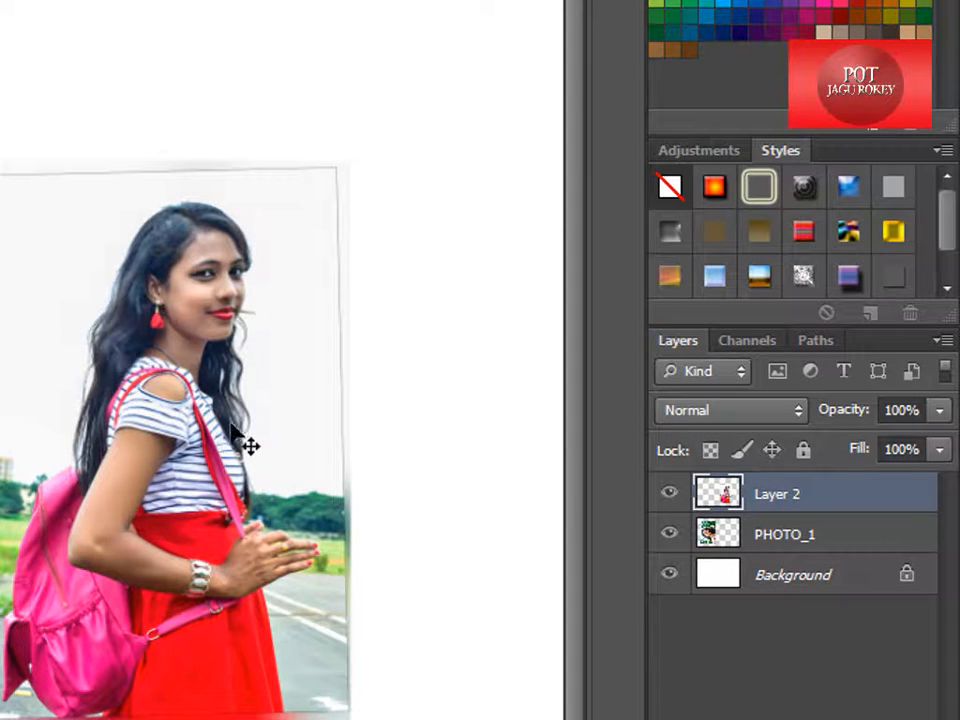
drag(232, 300, 253, 344)
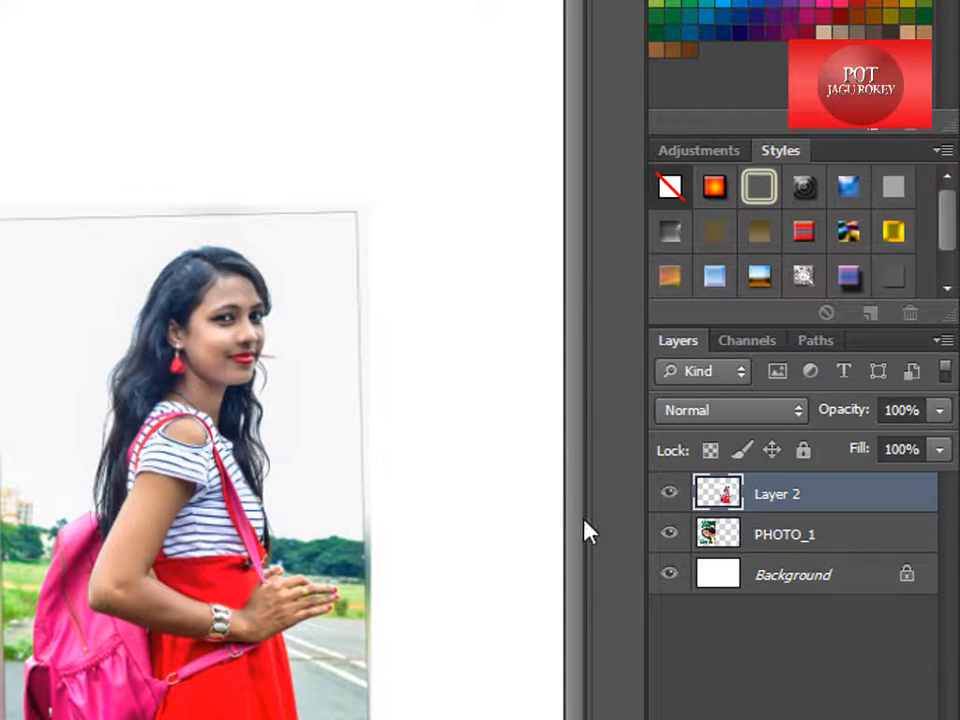
double_click(781, 496)
text(PHOTO_2)
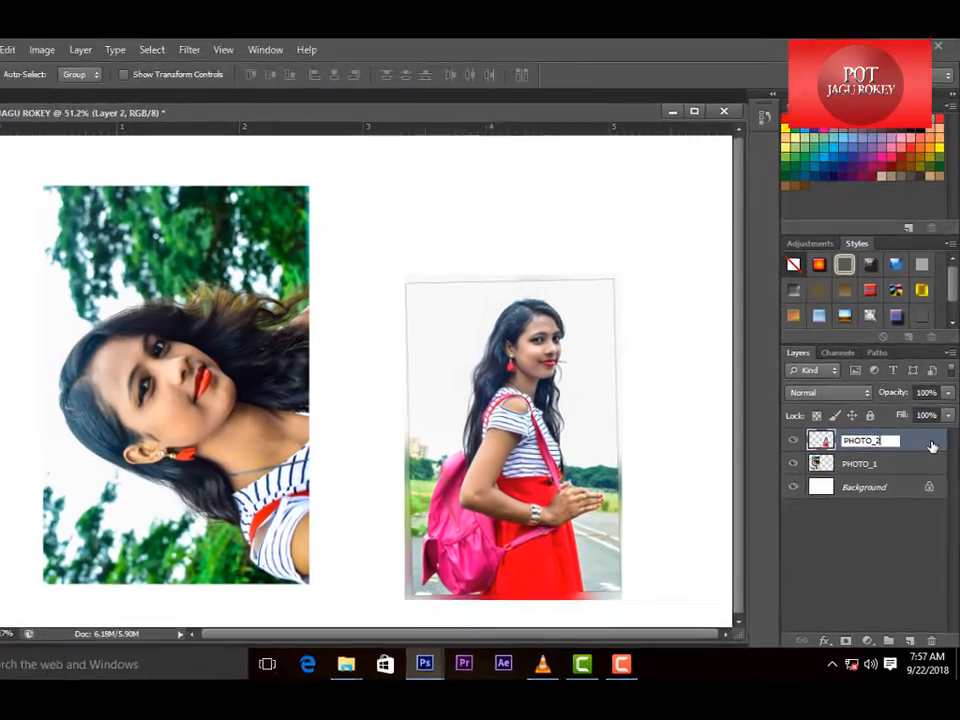
click(914, 501)
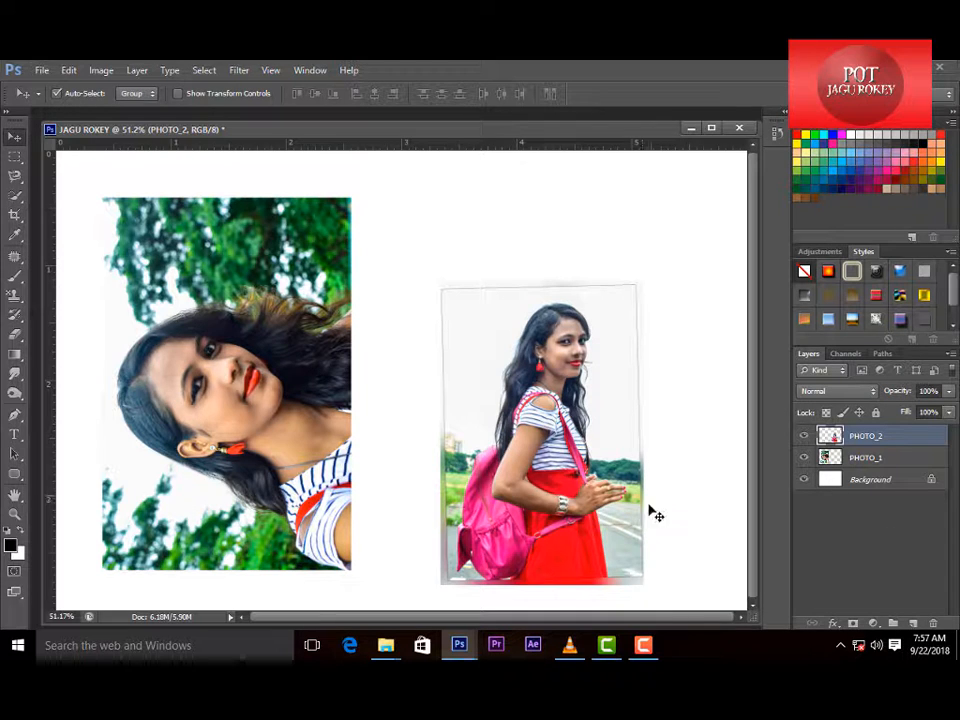
- Move the backpack photo up and the portrait slightly right, and activate PHOTO_1 by picking it on the portrait
drag(573, 437, 590, 387)
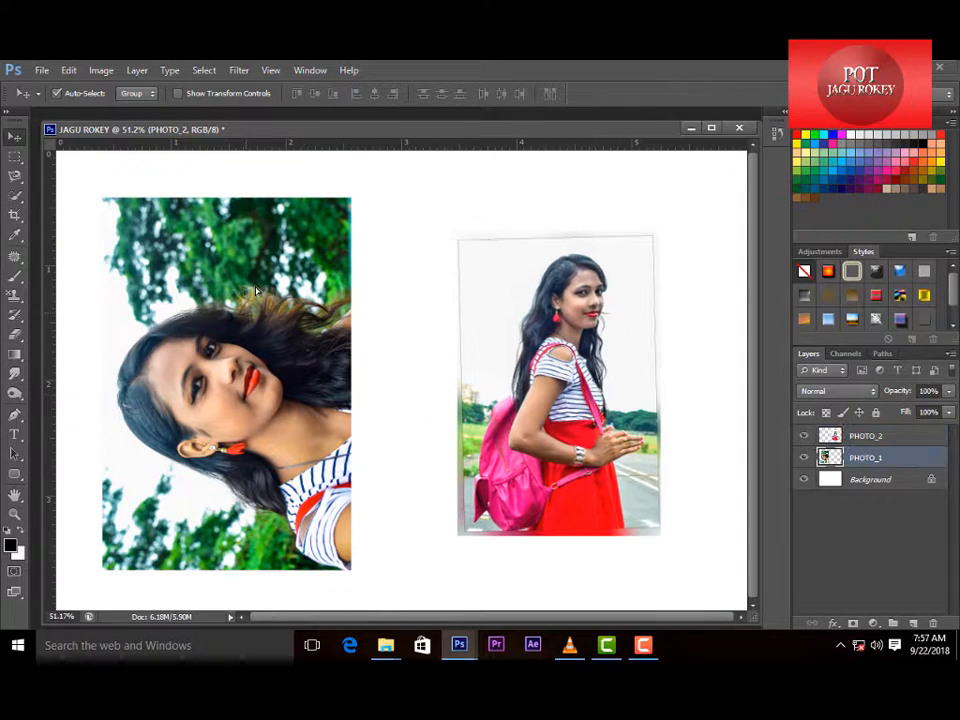
drag(246, 334, 266, 335)
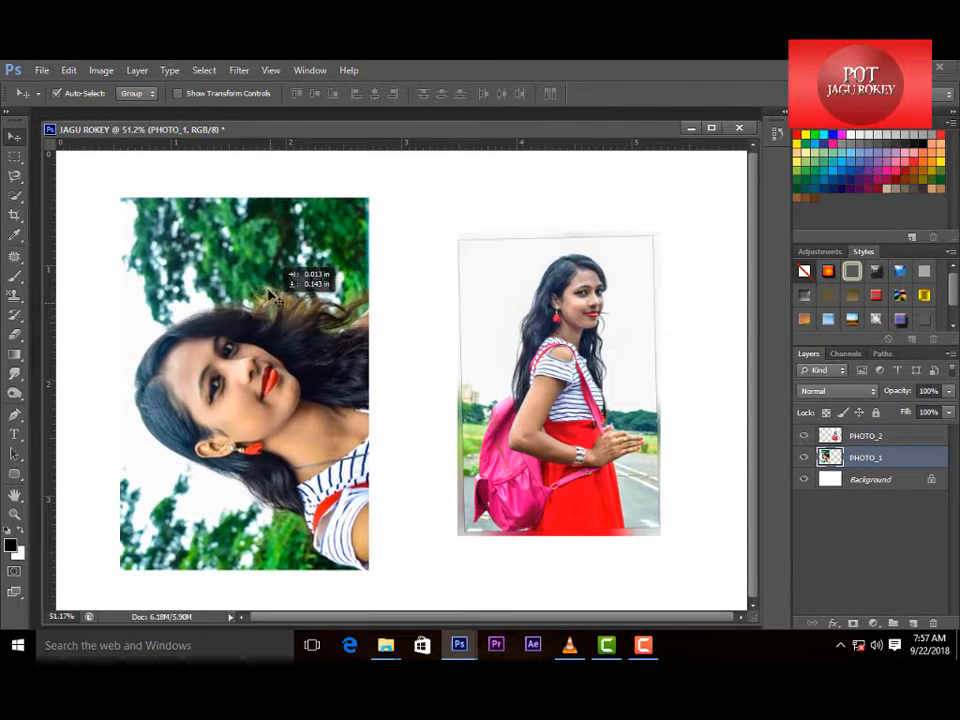
right_click(277, 299)
click(293, 304)
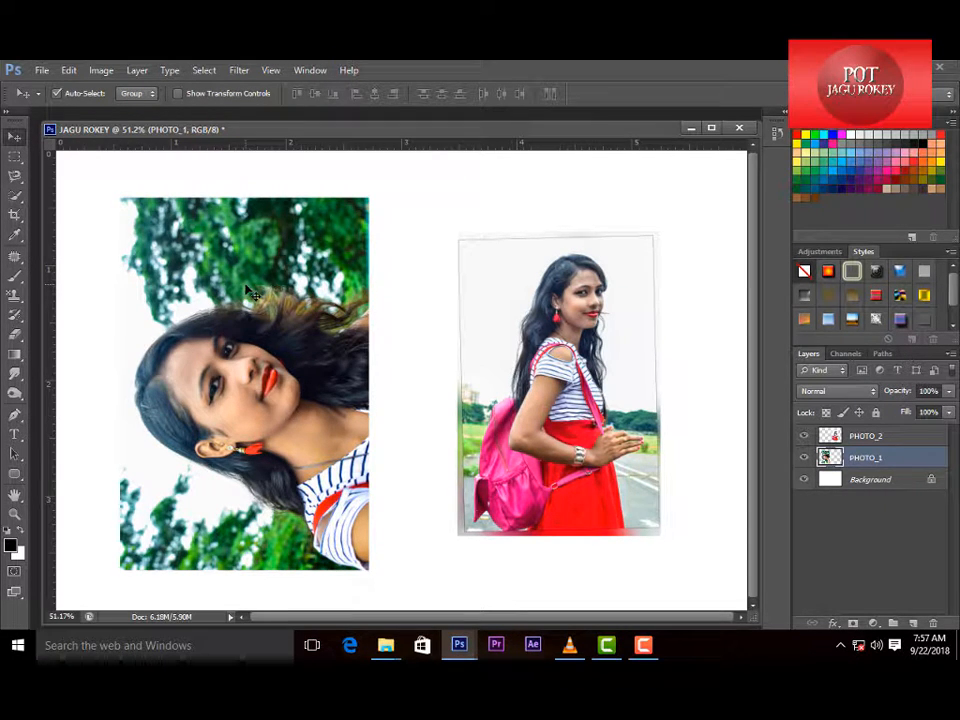
drag(613, 336, 600, 330)
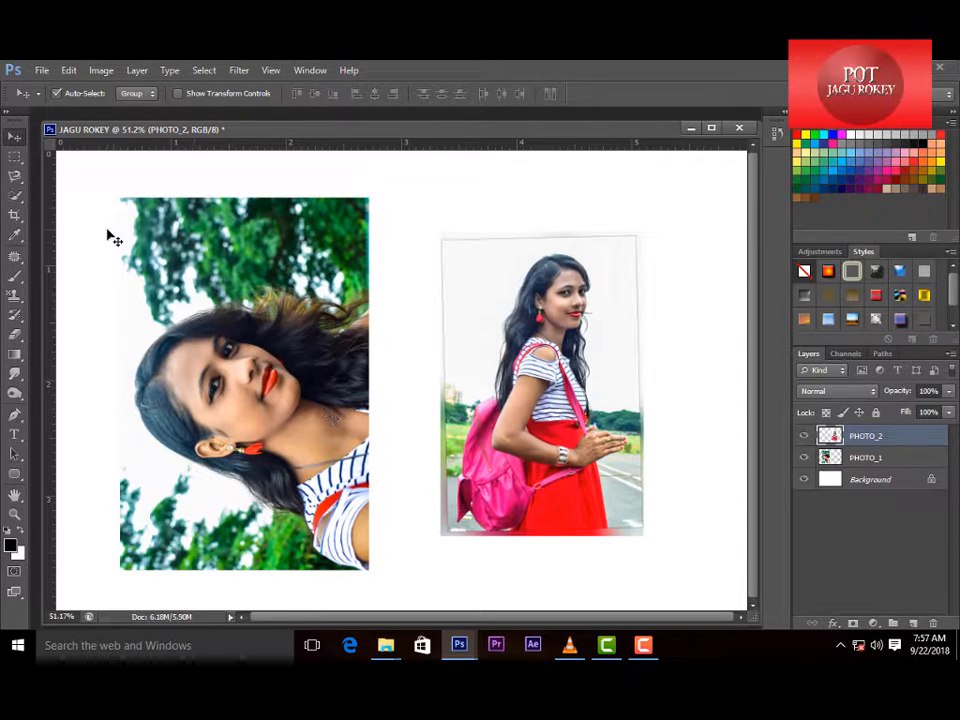
right_click(203, 250)
click(225, 254)
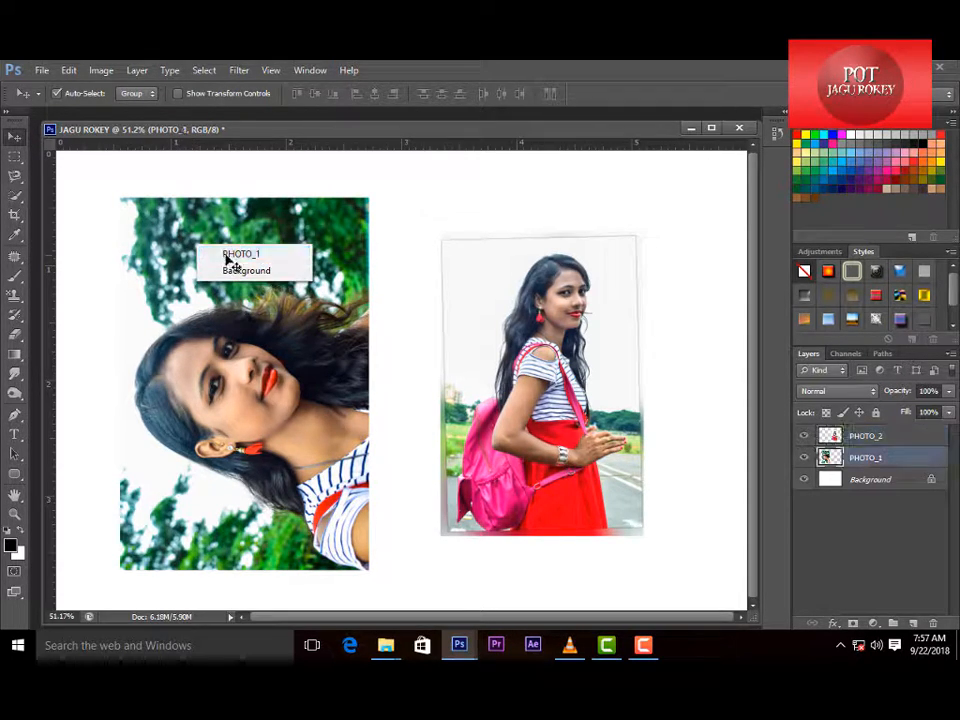
- With Auto-Select on, shift the portrait and backpack photo alternately, leaving the portrait higher and PHOTO_2 further right
drag(227, 309, 218, 288)
drag(566, 361, 597, 347)
mouse_move(323, 322)
mouse_down()
mouse_move(345, 349)
mouse_move(333, 335)
mouse_up()
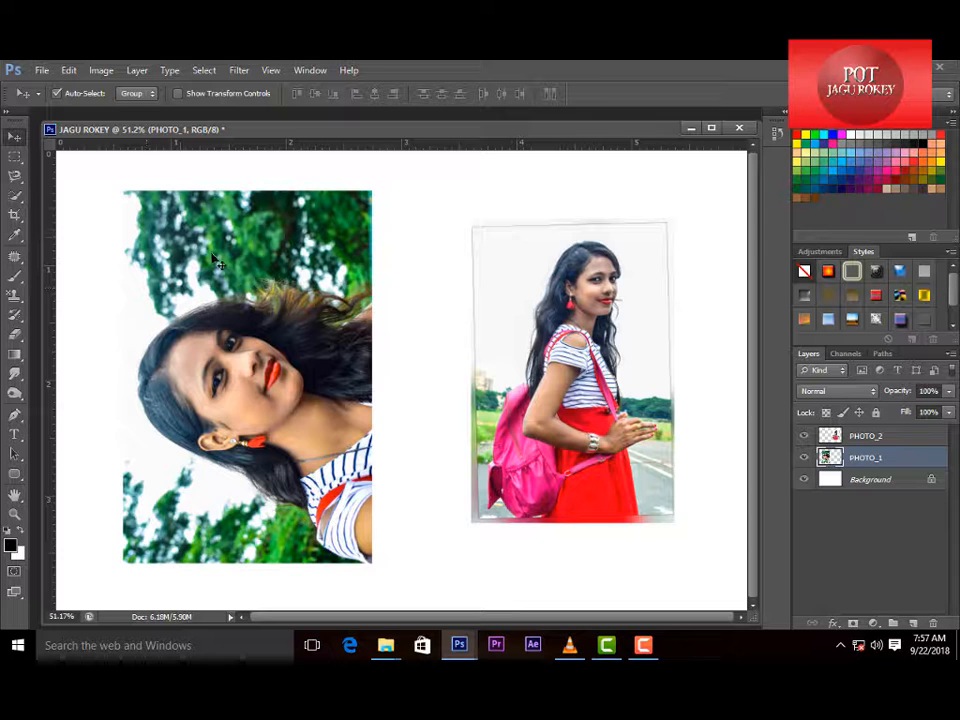
mouse_move(216, 228)
mouse_down()
mouse_move(232, 283)
mouse_move(230, 245)
mouse_up()
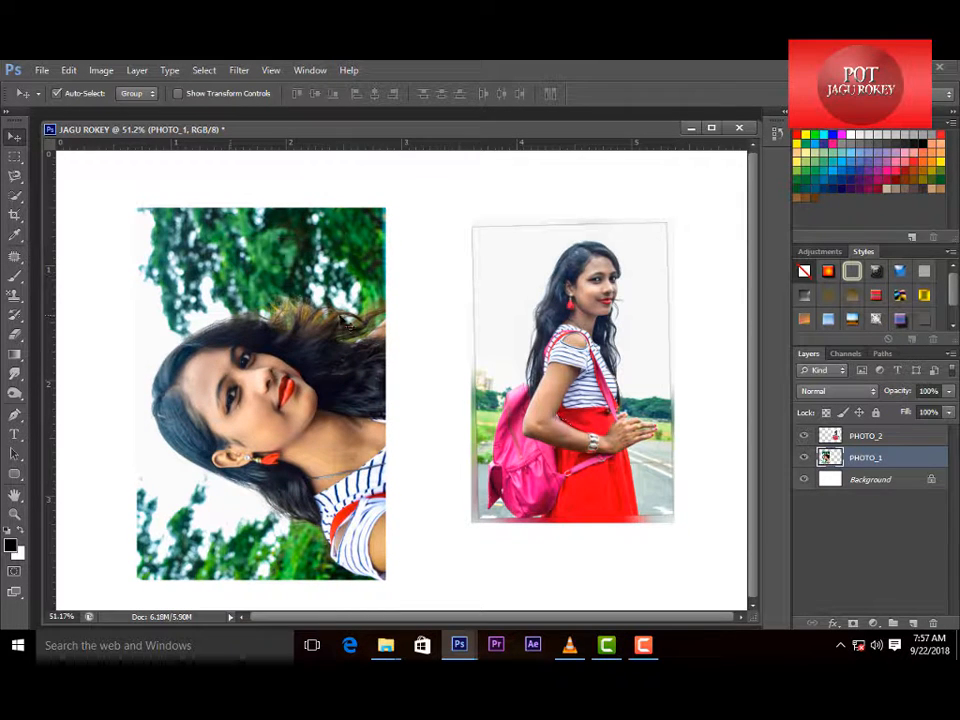
drag(279, 331, 249, 293)
drag(606, 317, 614, 332)
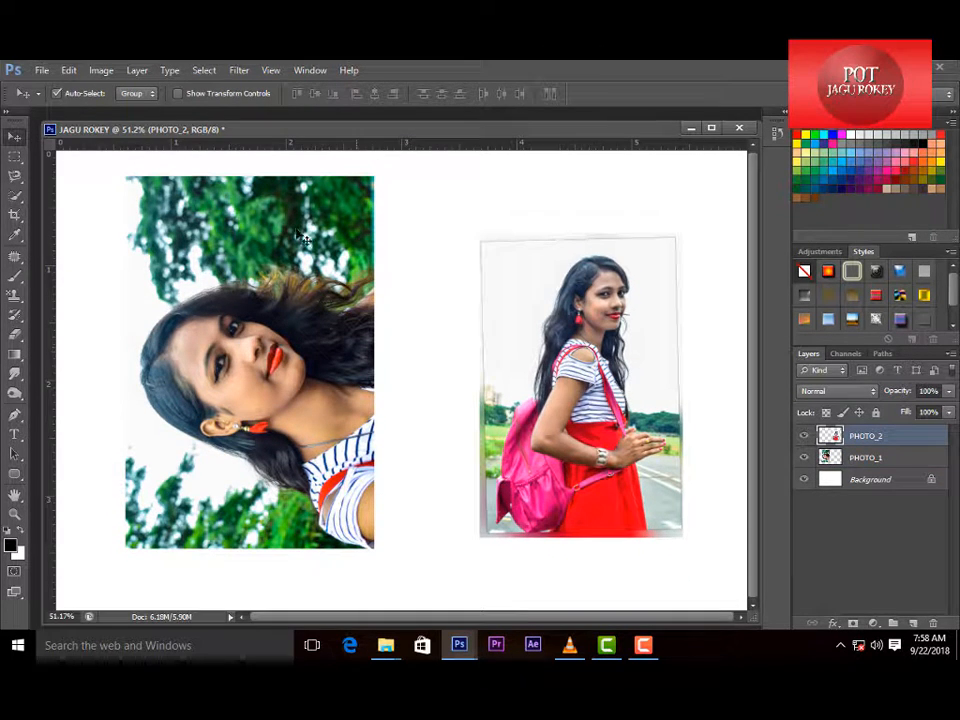
- Turn off Auto-Select and reposition PHOTO_2 as the active layer, including by pulling from over the portrait
click(56, 93)
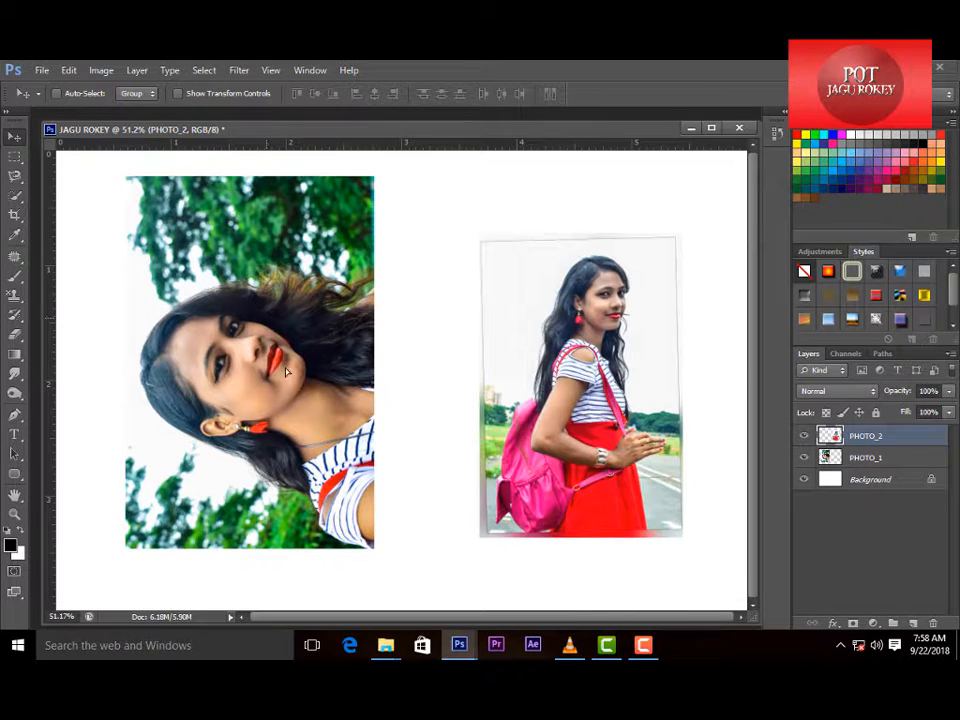
drag(264, 312, 262, 275)
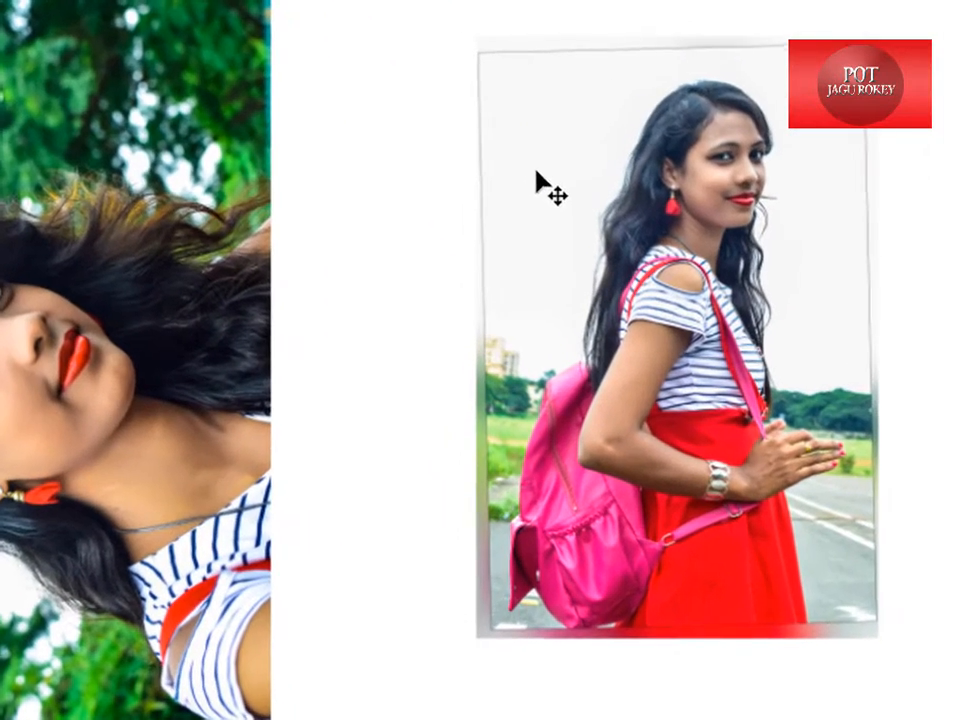
right_click(641, 129)
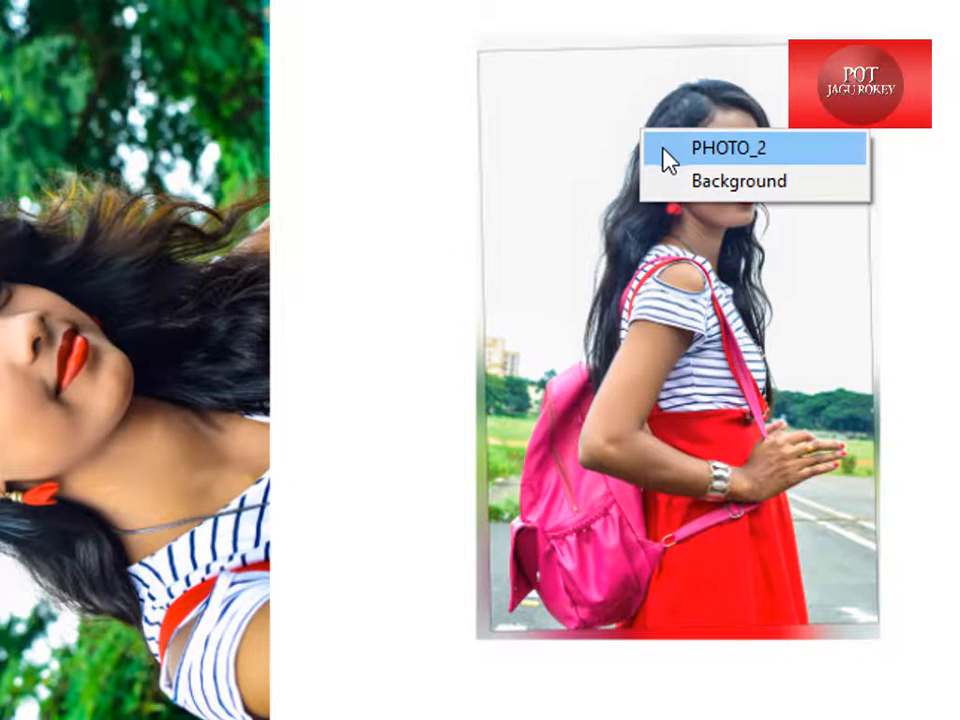
click(672, 152)
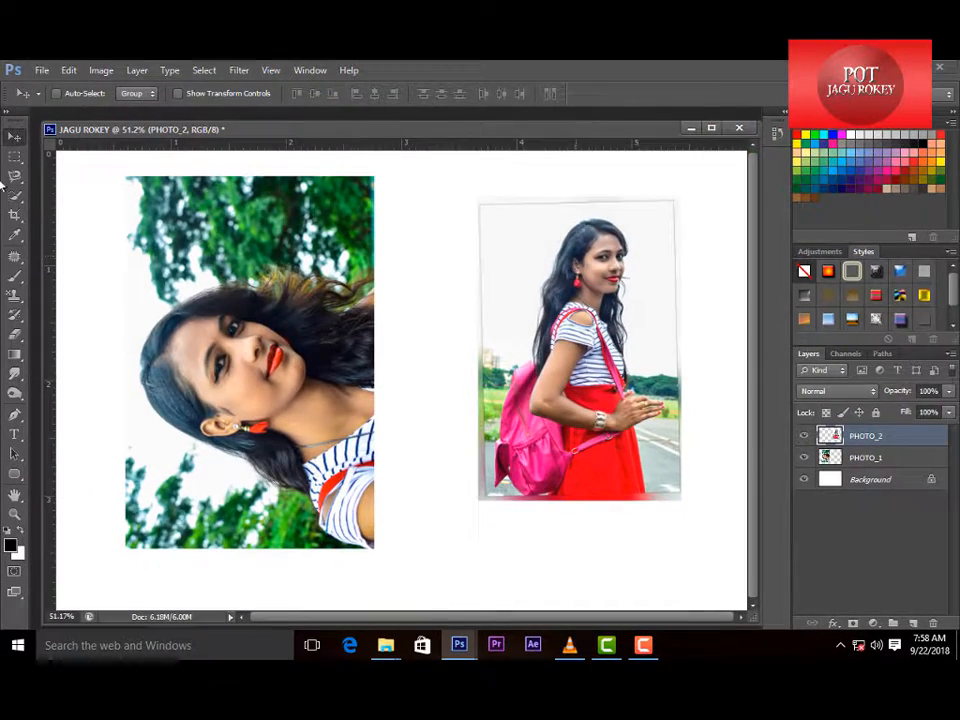
drag(577, 225, 582, 254)
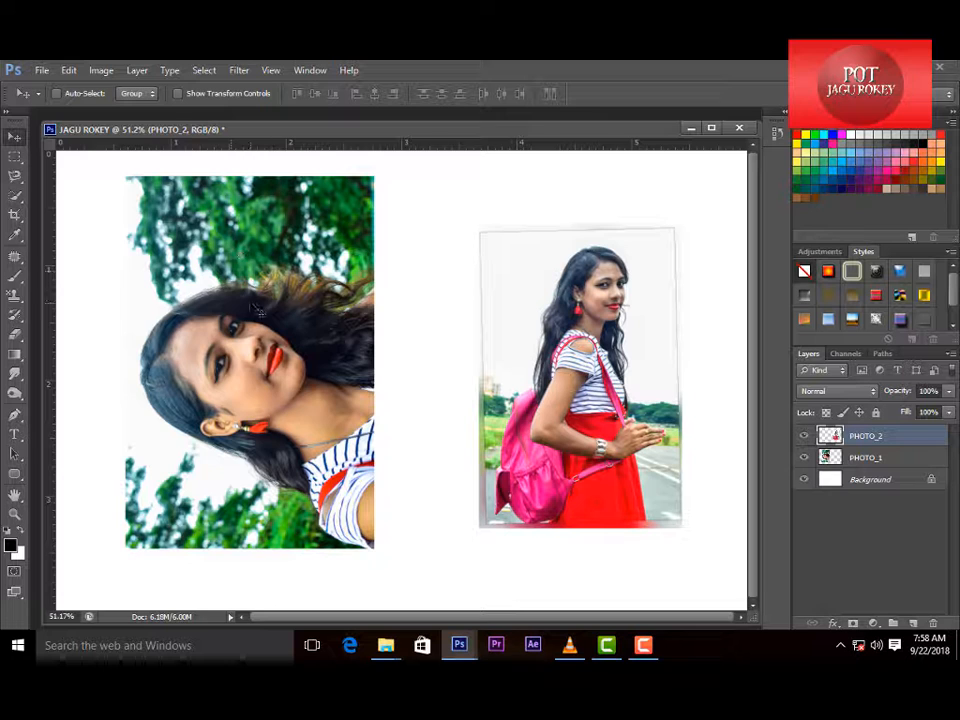
drag(250, 305, 258, 296)
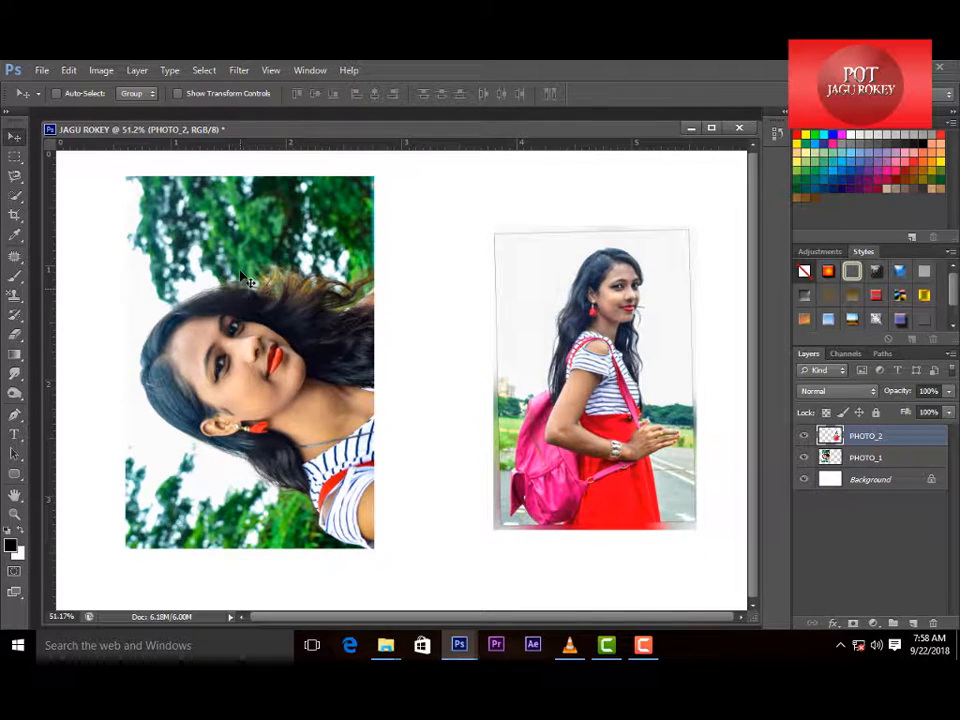
- Activate PHOTO_1 from the canvas with Auto-Select off and move the portrait slightly lower on the page
right_click(190, 256)
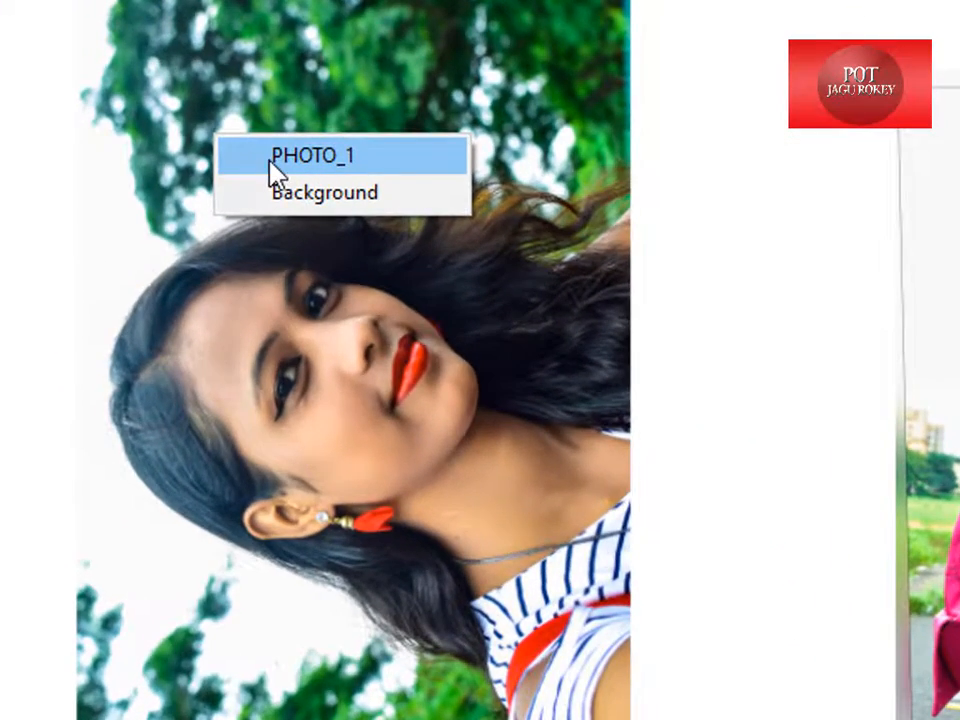
click(277, 158)
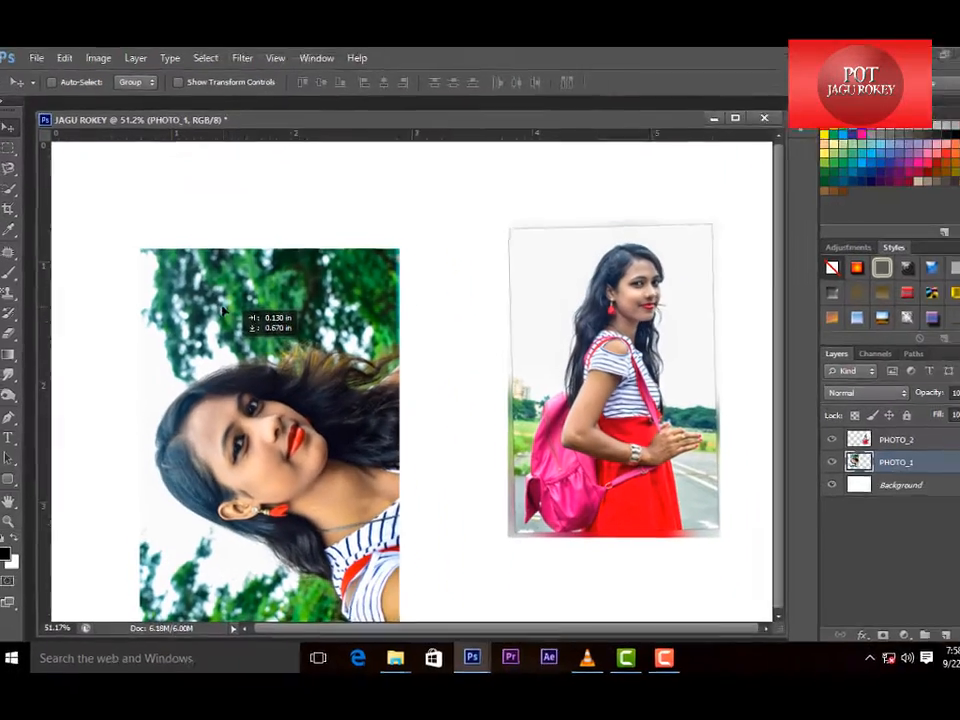
drag(224, 313, 212, 290)
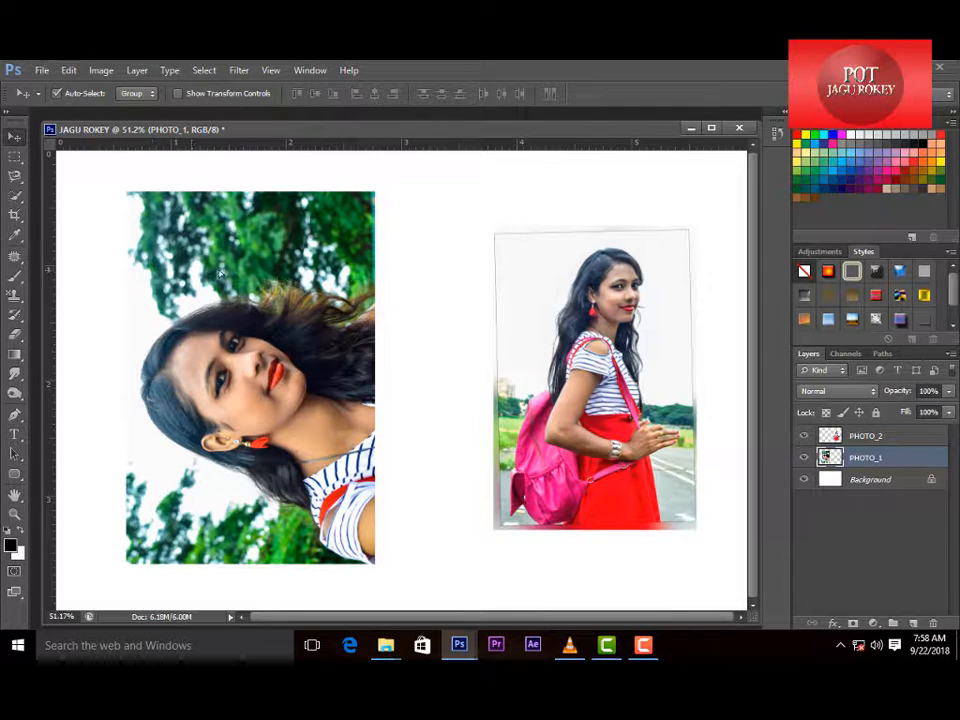
- Turn Auto-Select back on and move the portrait and backpack photo slightly closer together, ending with PHOTO_1 active
drag(174, 278, 307, 278)
mouse_move(631, 287)
mouse_down()
mouse_move(633, 331)
mouse_move(619, 287)
mouse_up()
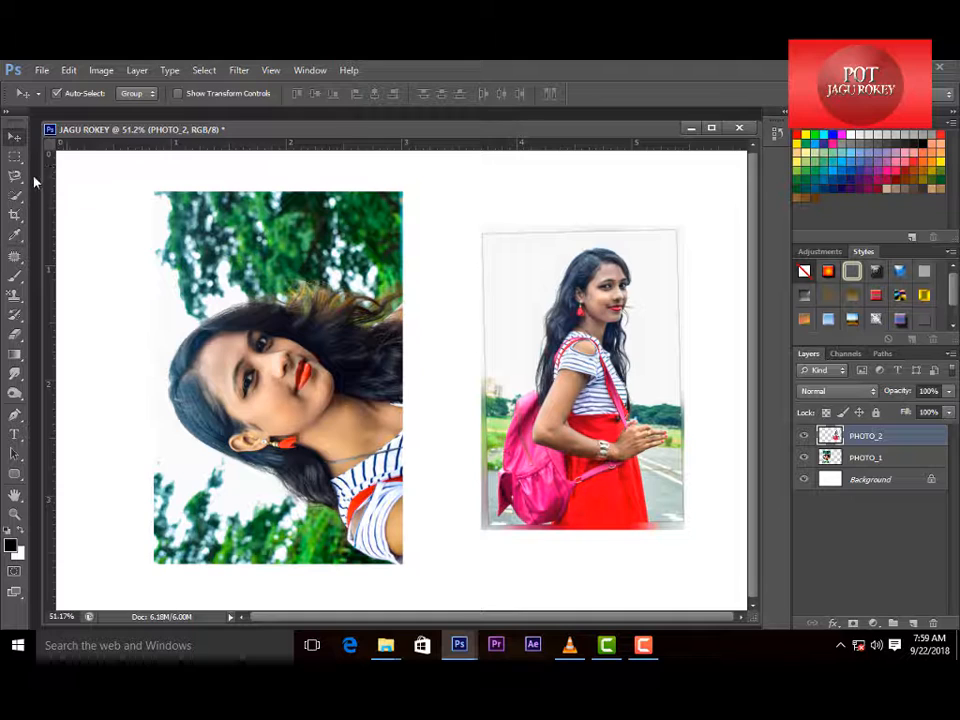
key(alt+bracketleft)
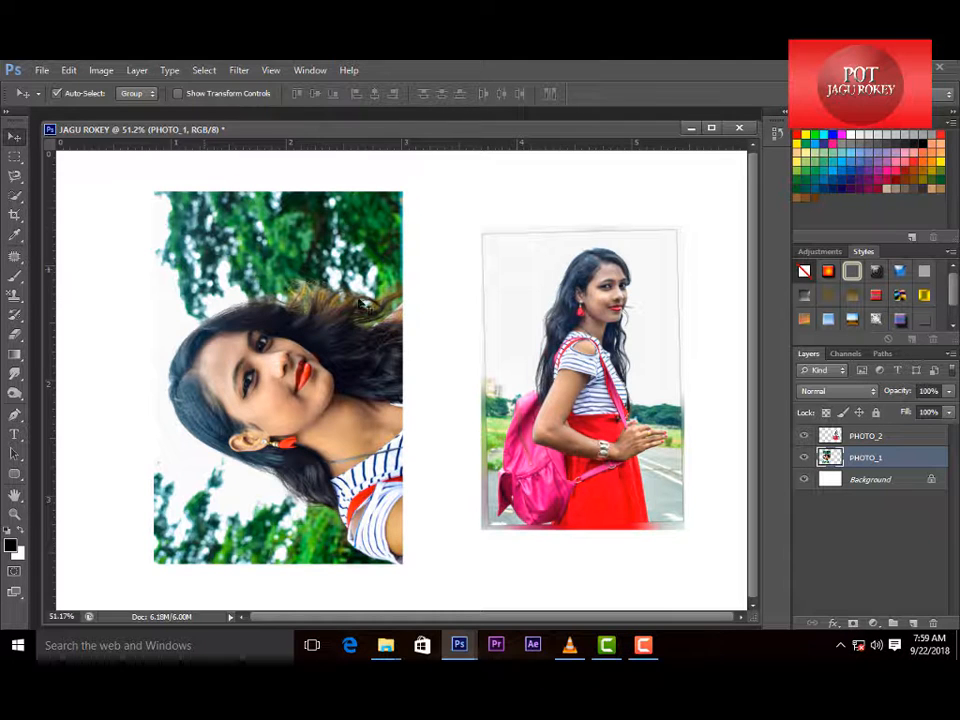
drag(352, 300, 341, 299)
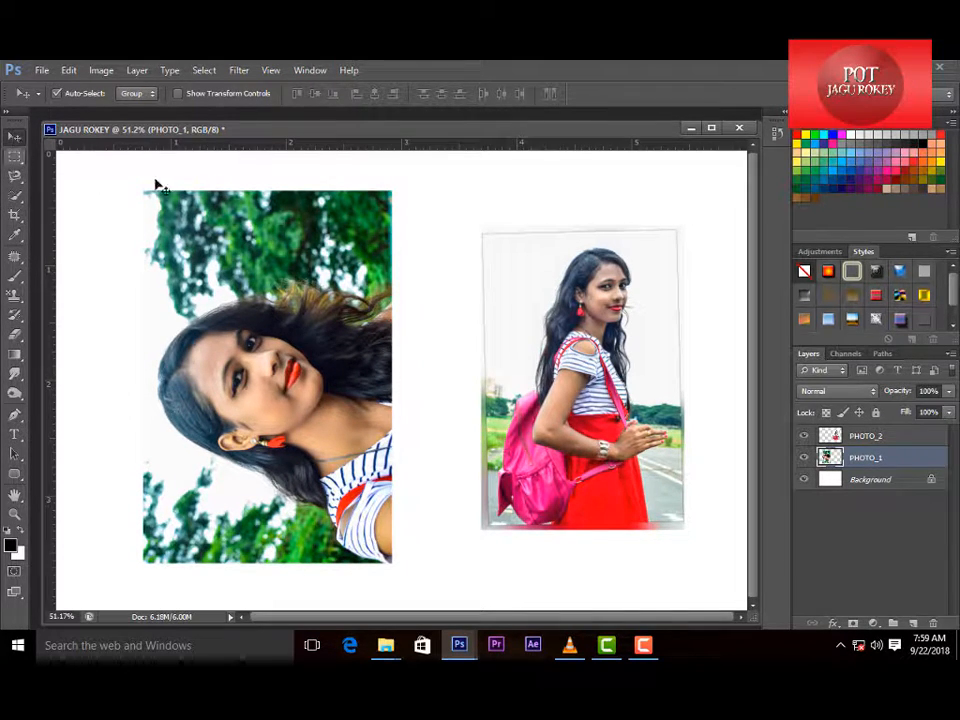
click(43, 70)
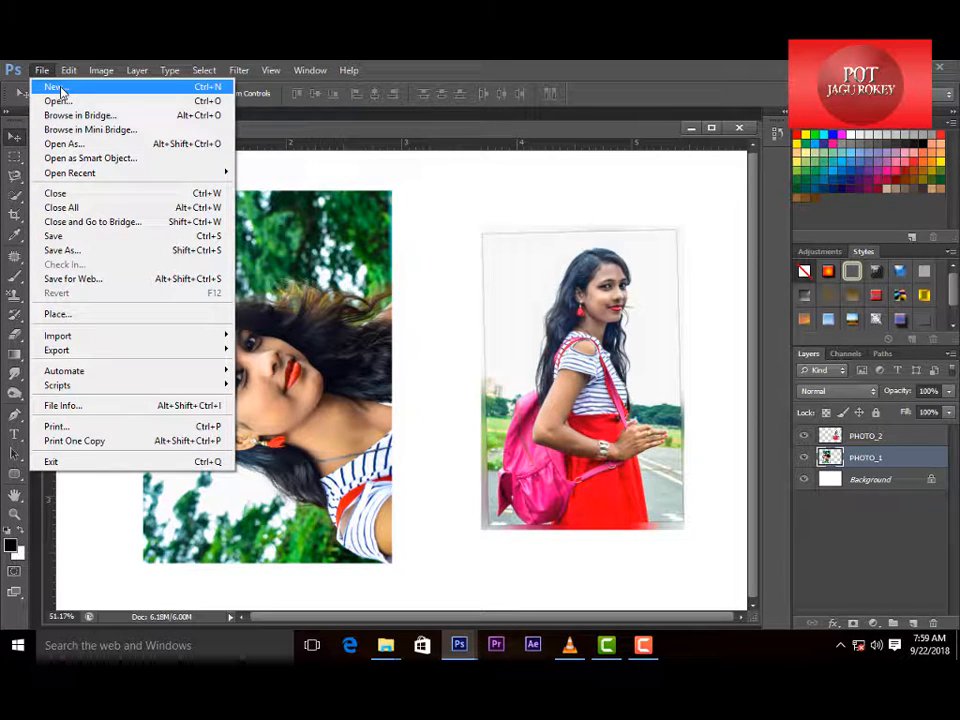
click(594, 155)
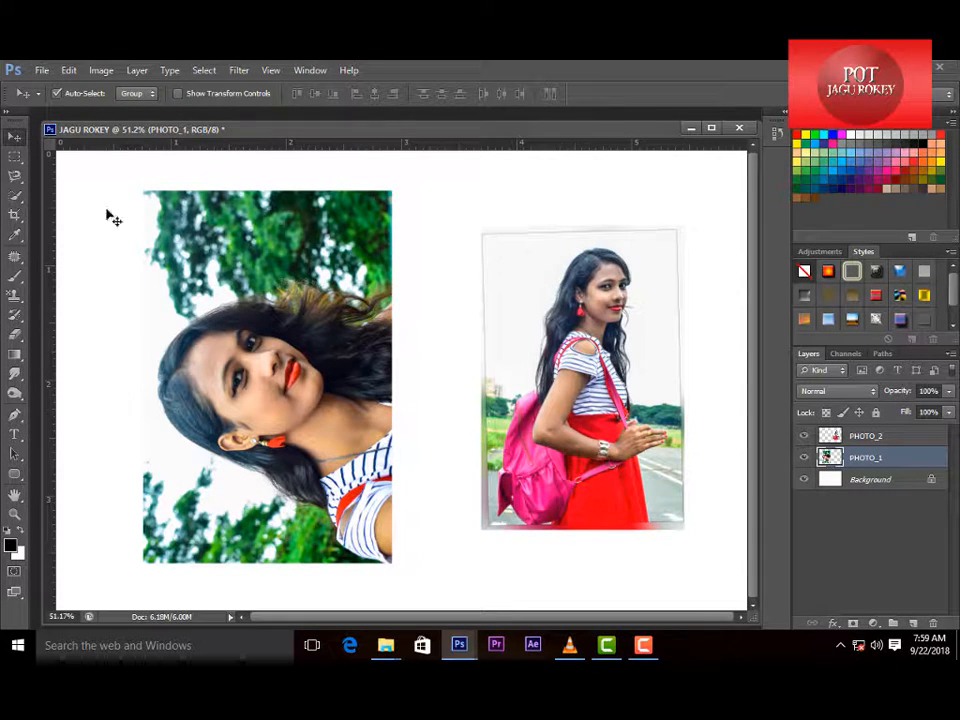
click(42, 71)
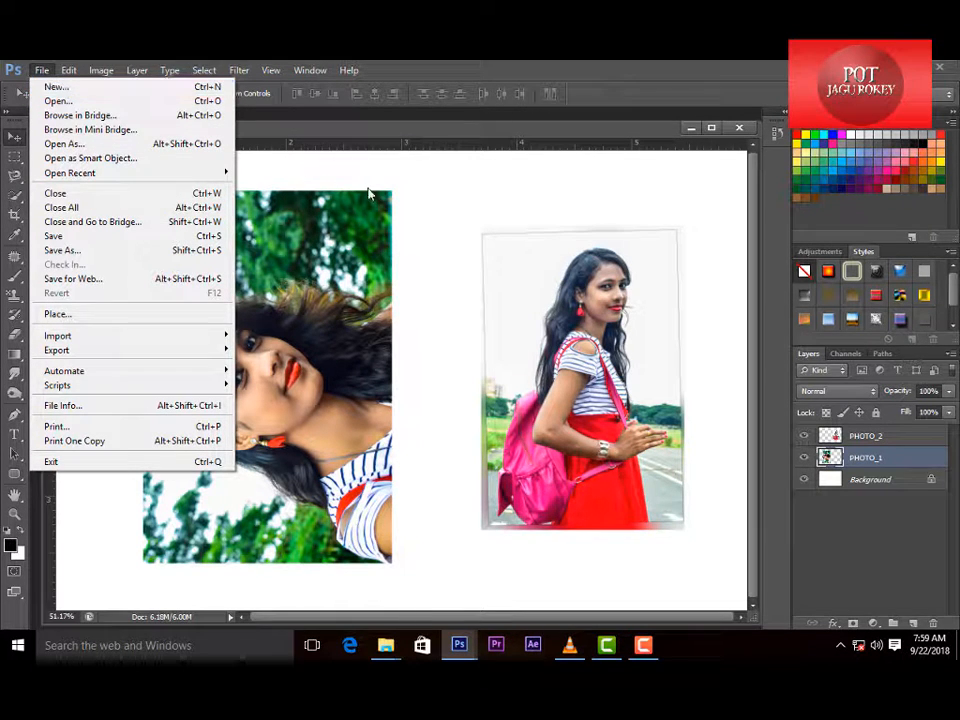
click(437, 345)
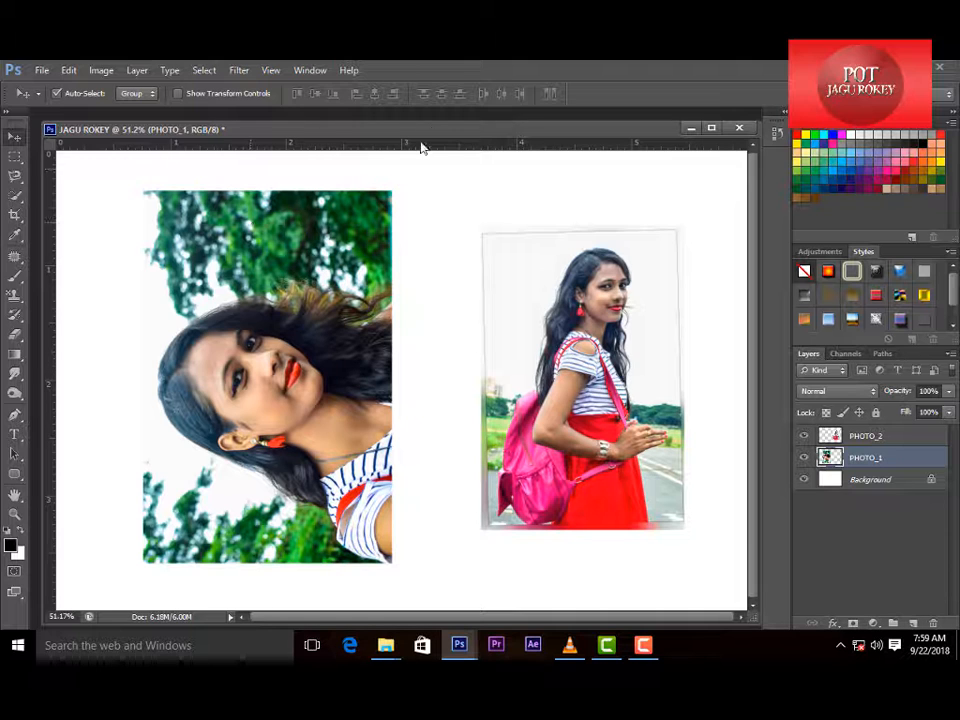
click(41, 70)
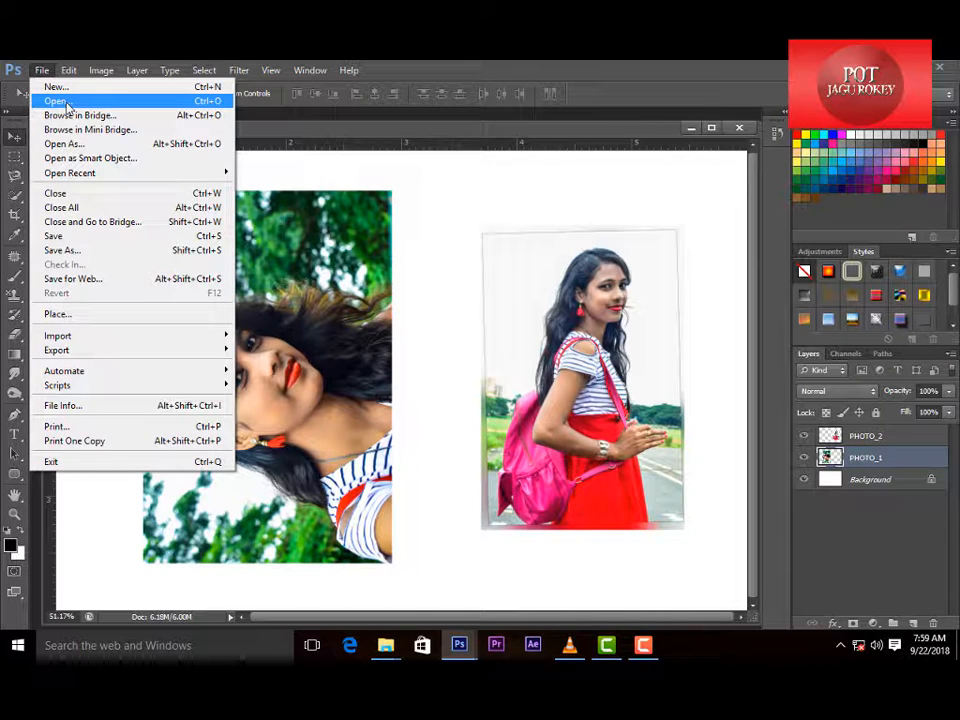
click(205, 102)
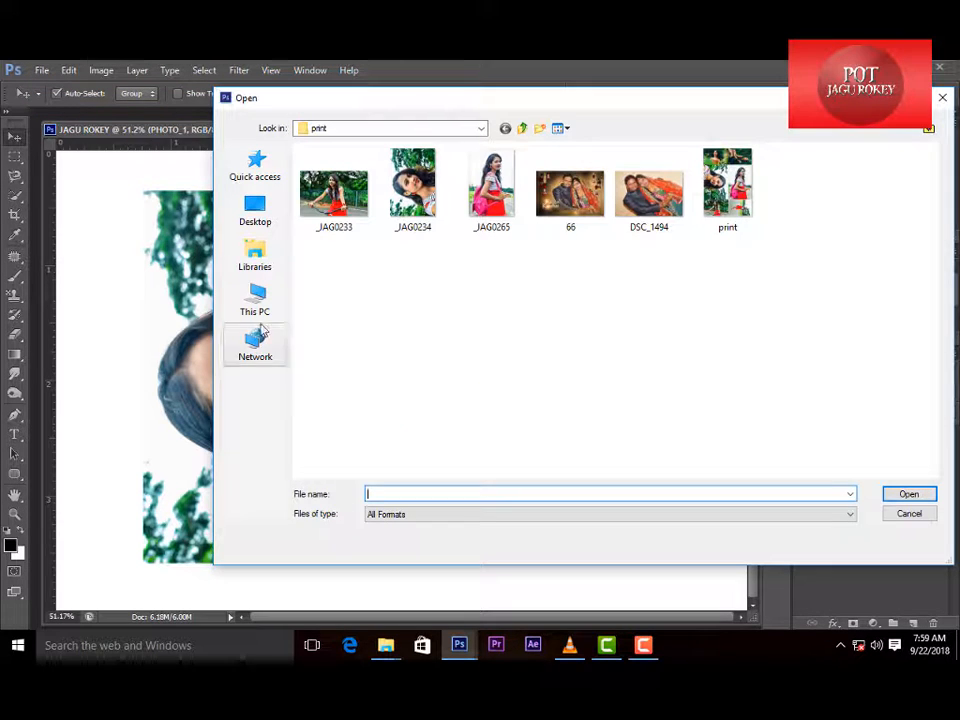
click(253, 214)
click(257, 305)
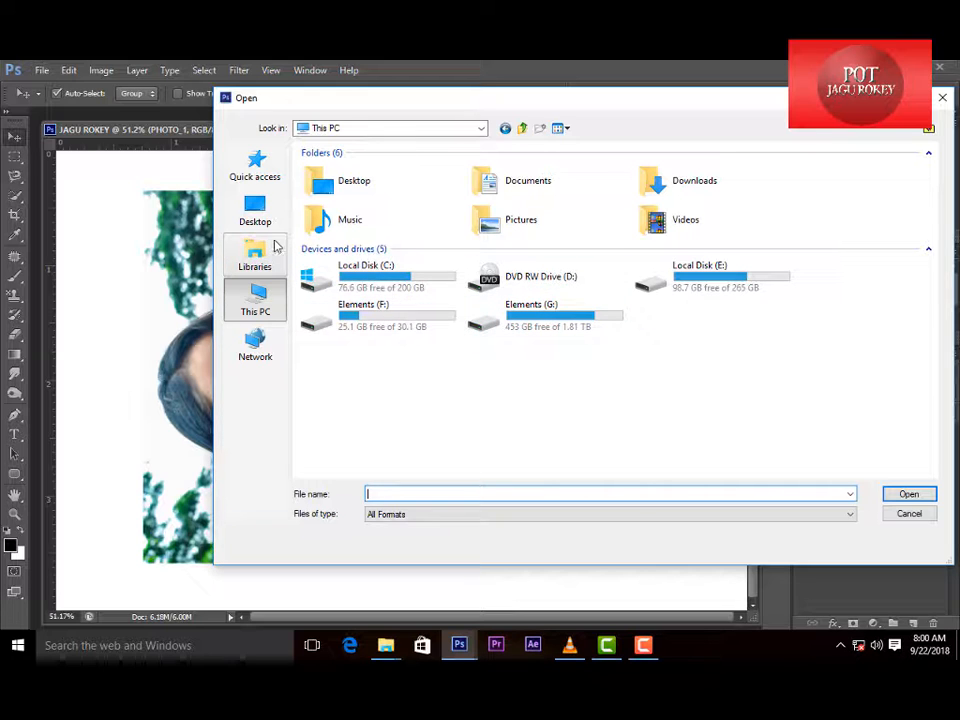
click(255, 210)
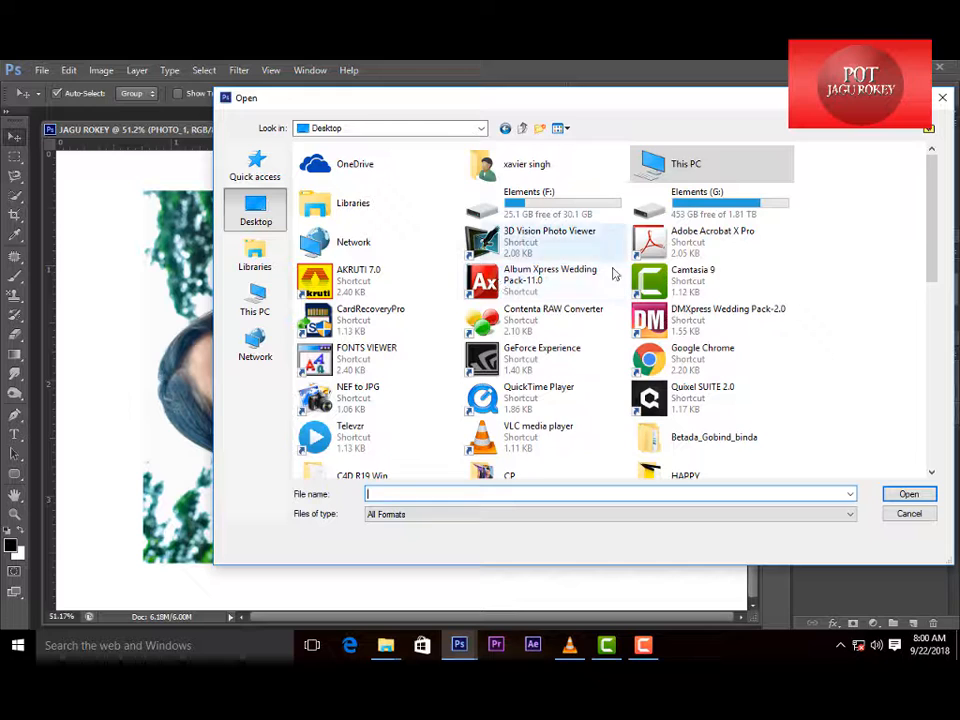
scroll(615, 275, down, 3)
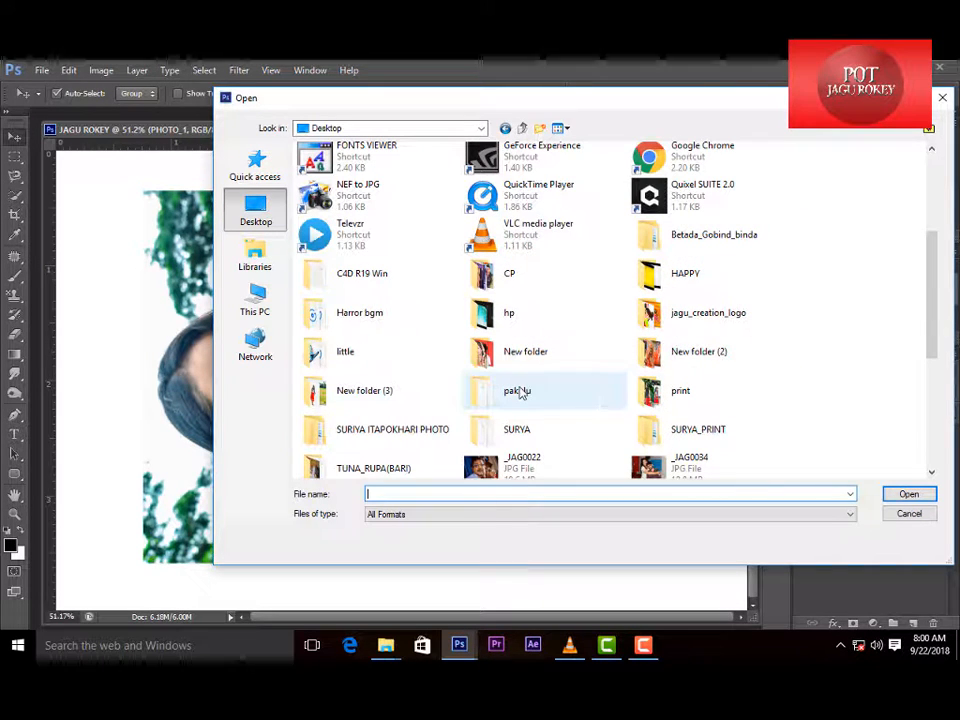
click(661, 399)
double_click(661, 399)
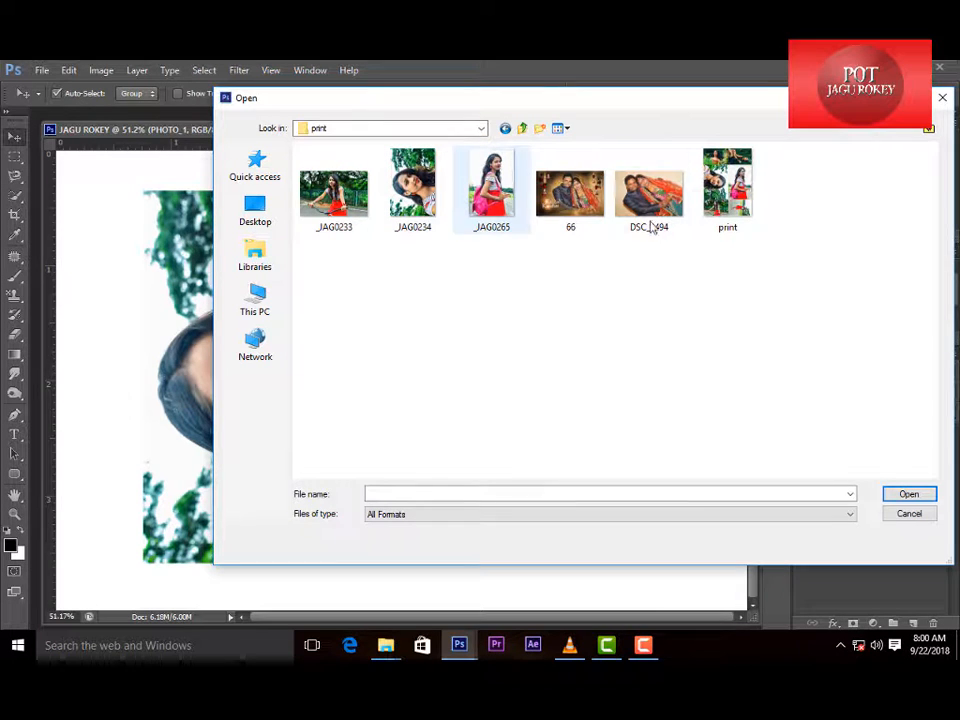
click(547, 190)
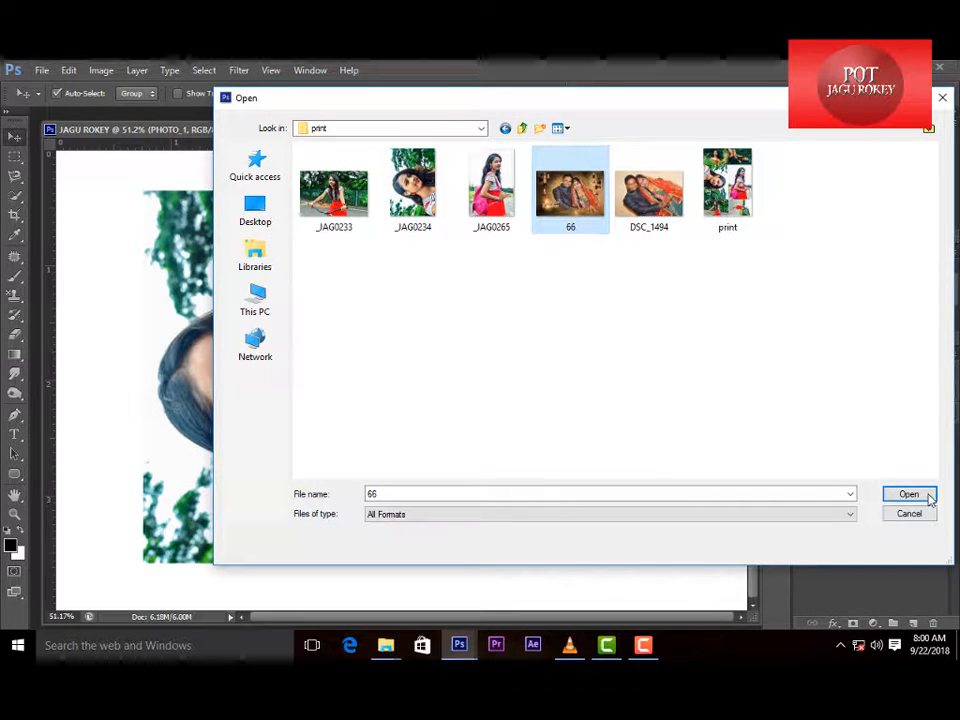
click(892, 514)
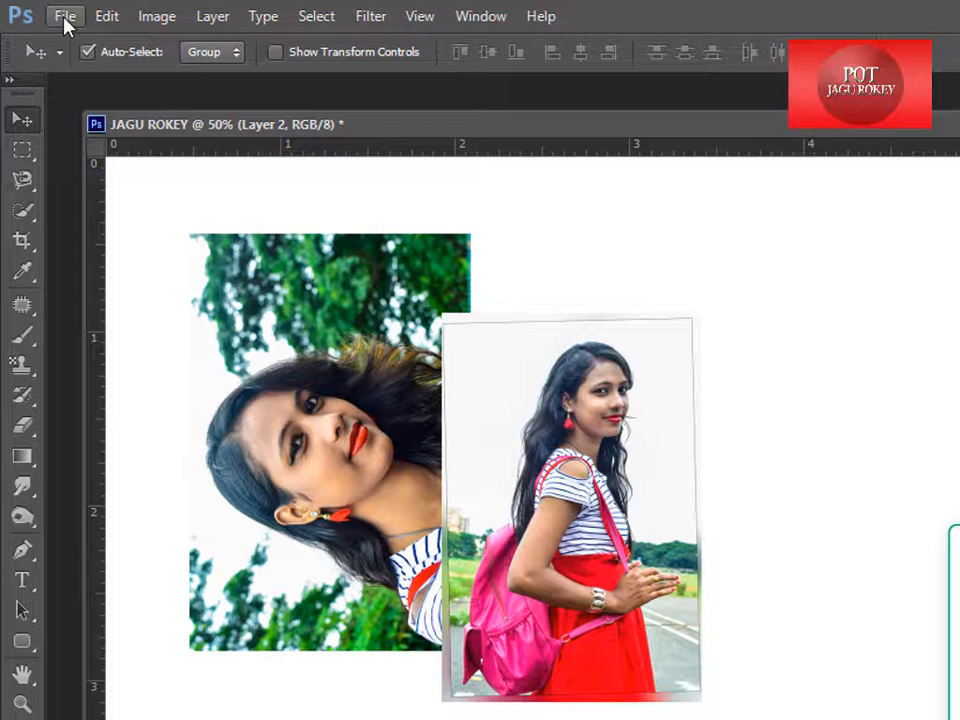
- Save the layered document to the Desktop in Photoshop PSD format under its existing name, with Maximize Compatibility enabled
click(64, 17)
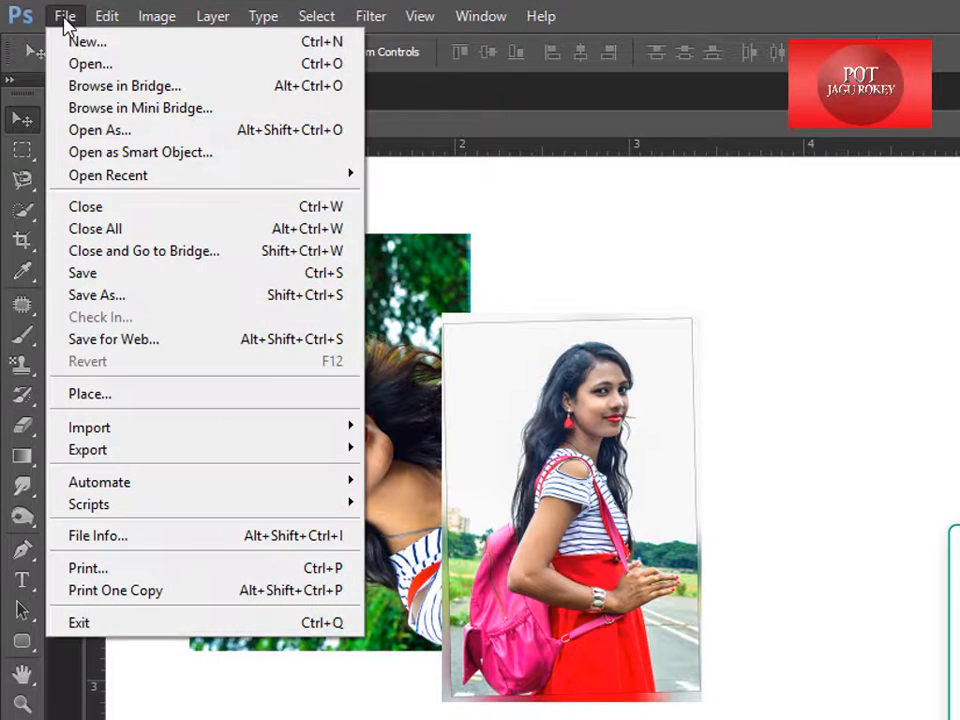
click(101, 303)
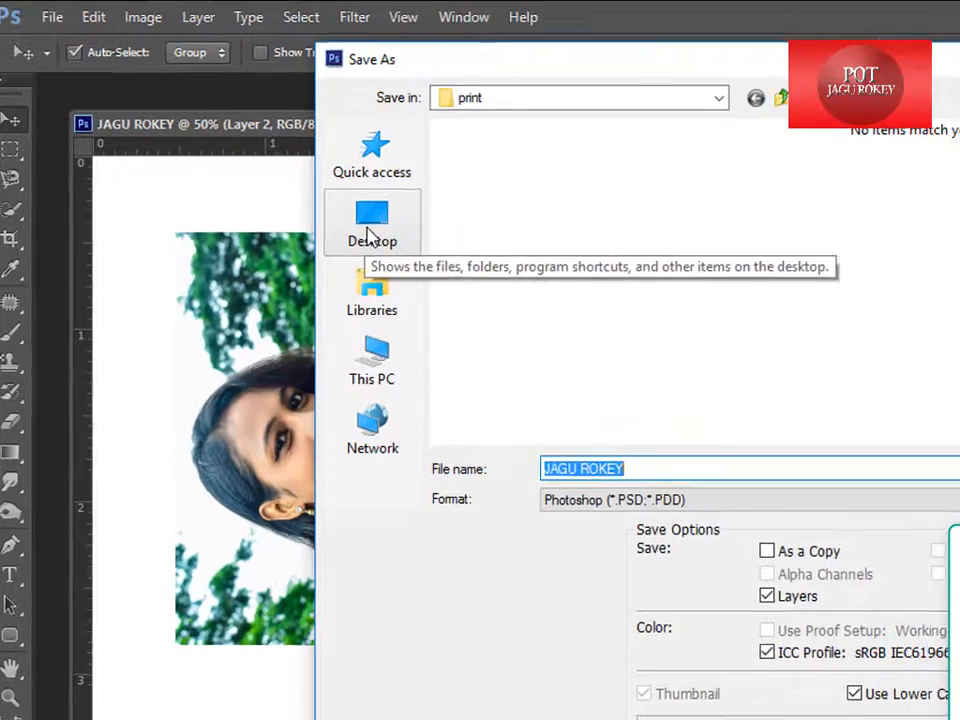
click(387, 232)
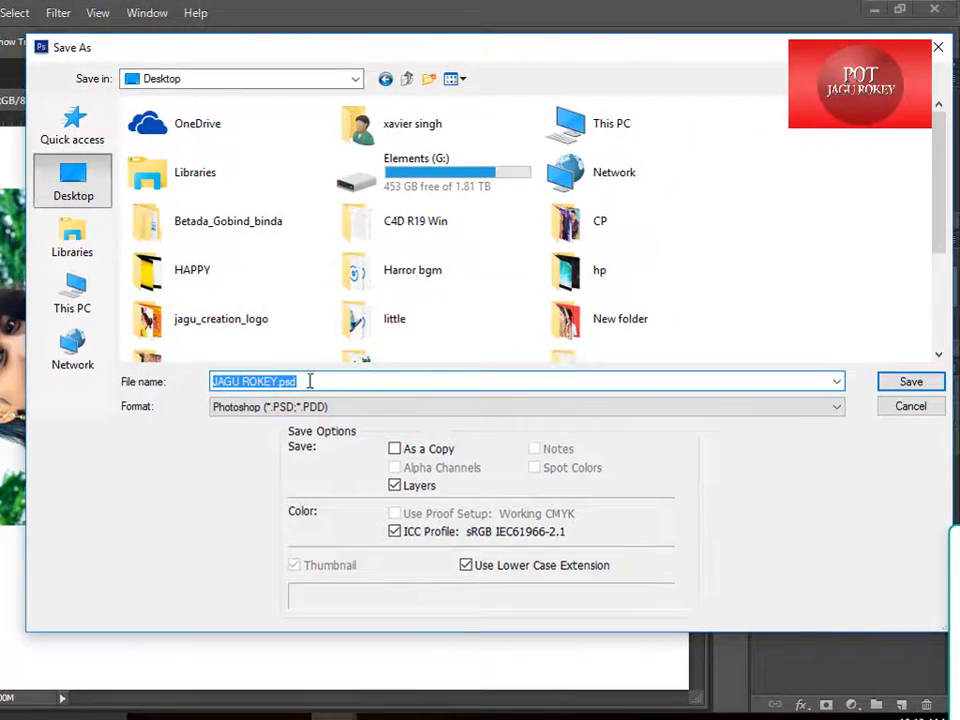
click(903, 381)
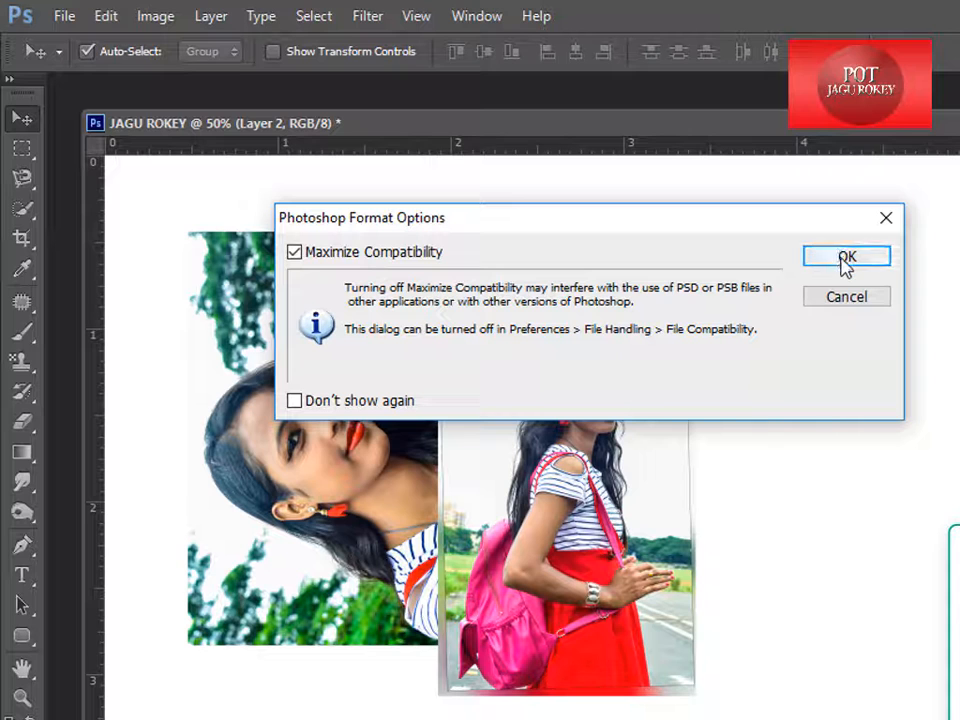
click(846, 258)
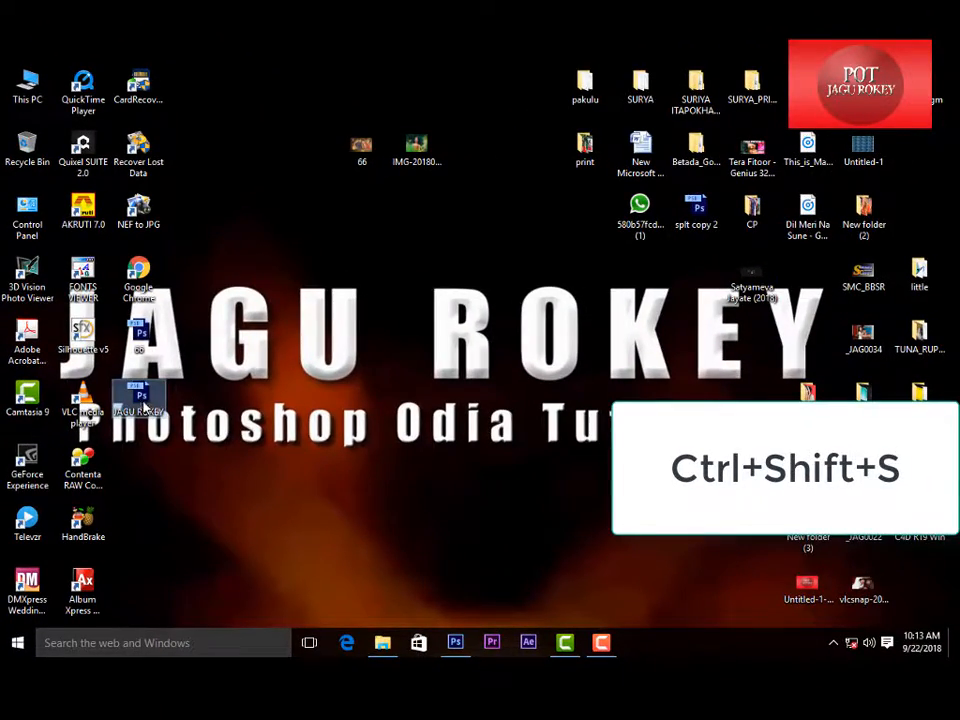
drag(145, 408, 258, 216)
drag(203, 177, 313, 270)
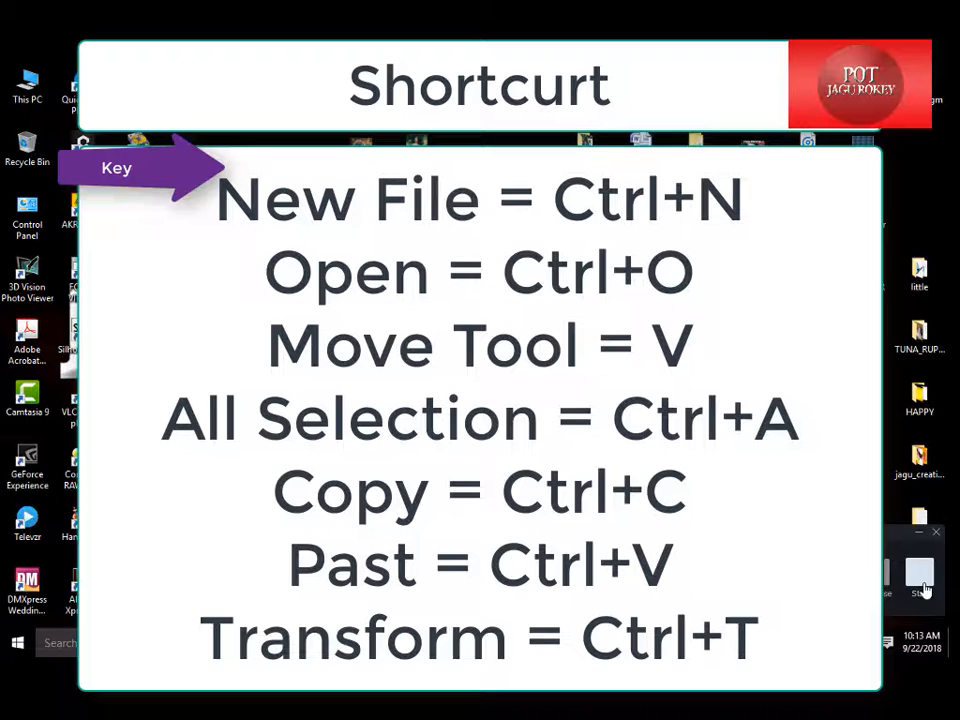
click(925, 590)
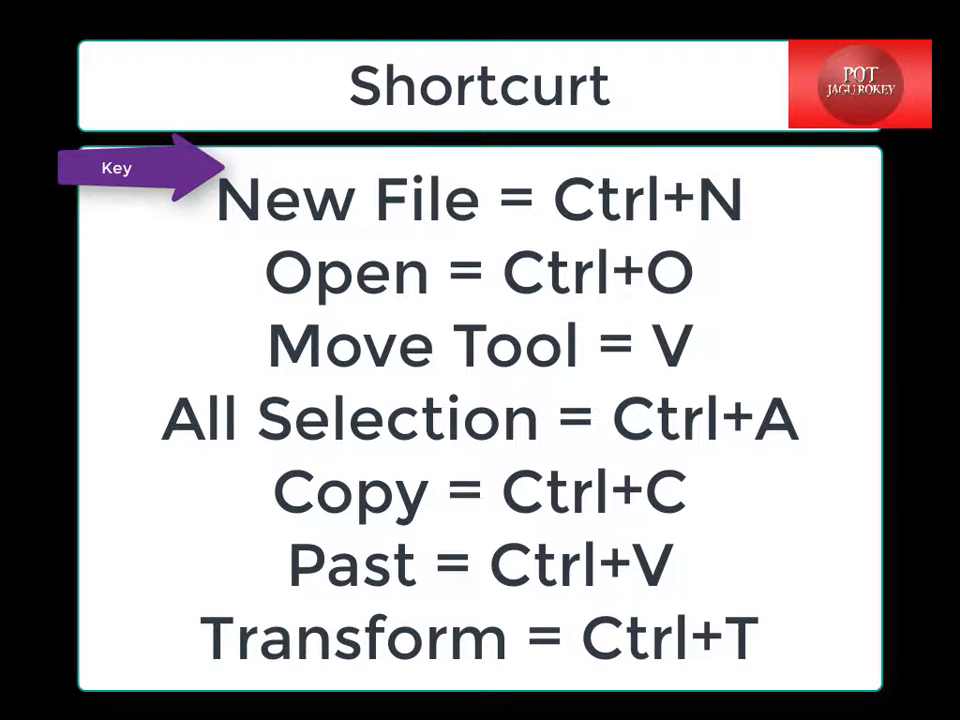